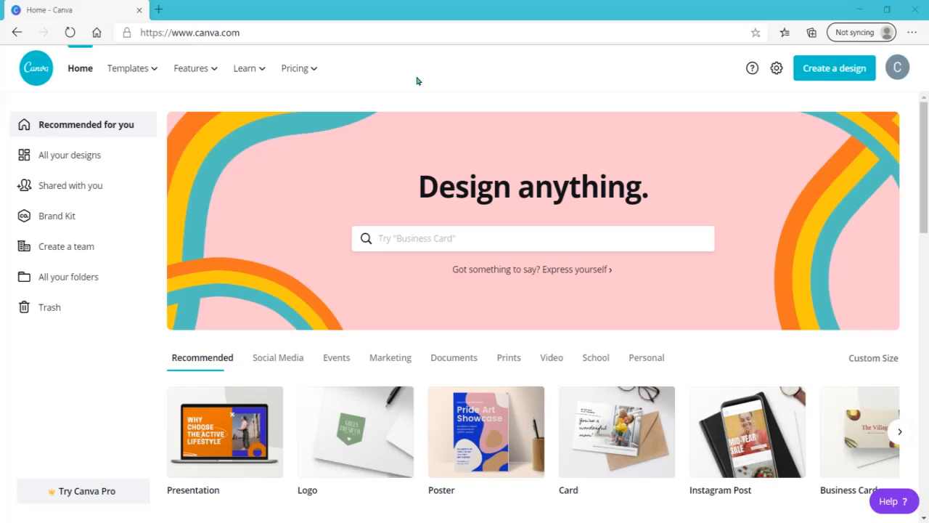
Create a blank card design and add a heading and a subheading text box to it
left_click(581, 402)
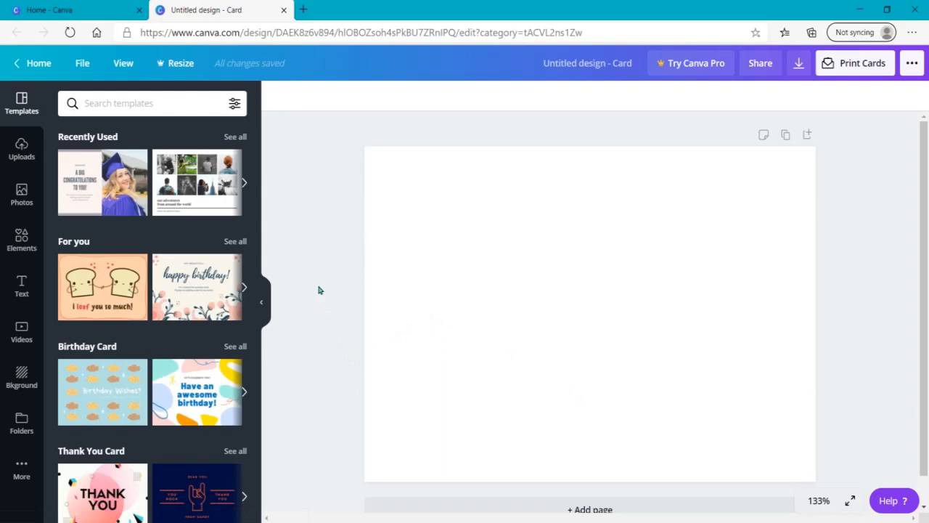
left_click(22, 288)
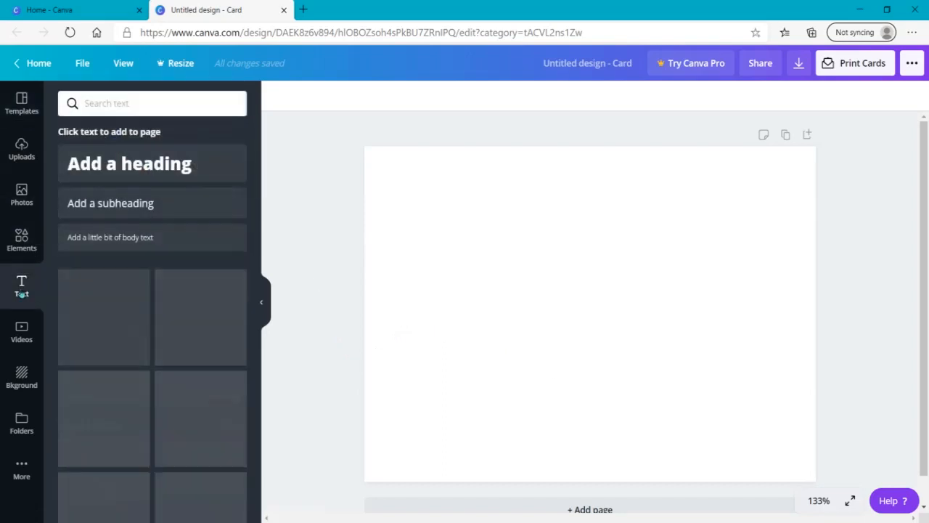
left_click(177, 169)
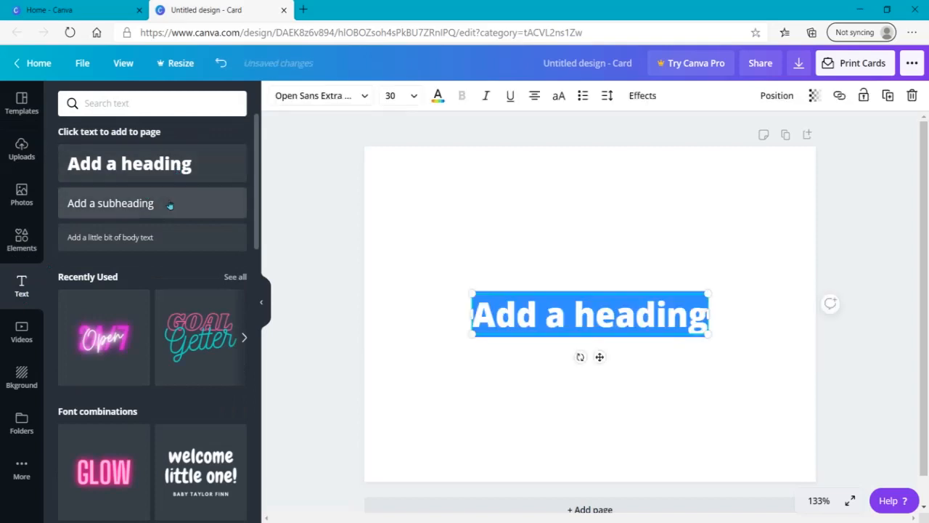
left_click(170, 207)
Replace the heading's placeholder text with "Hope you are well!"
left_click(659, 320)
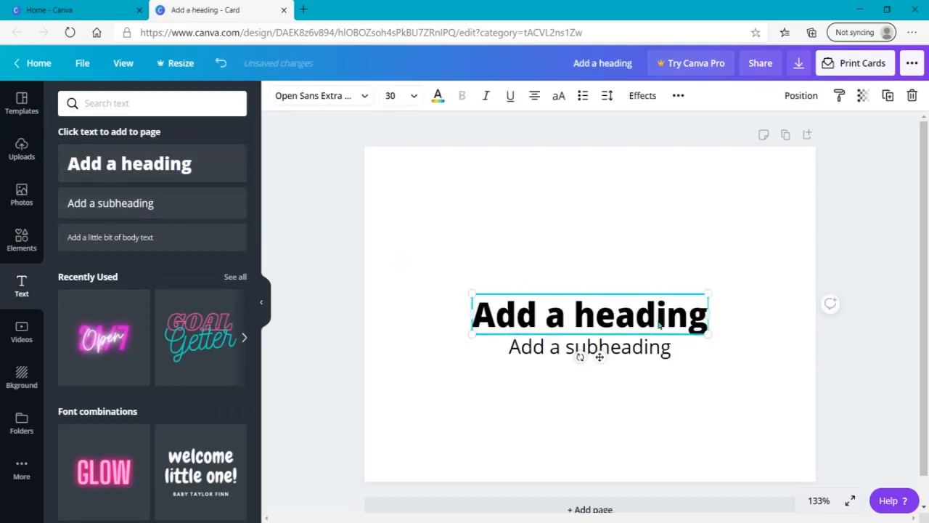
left_click(659, 320)
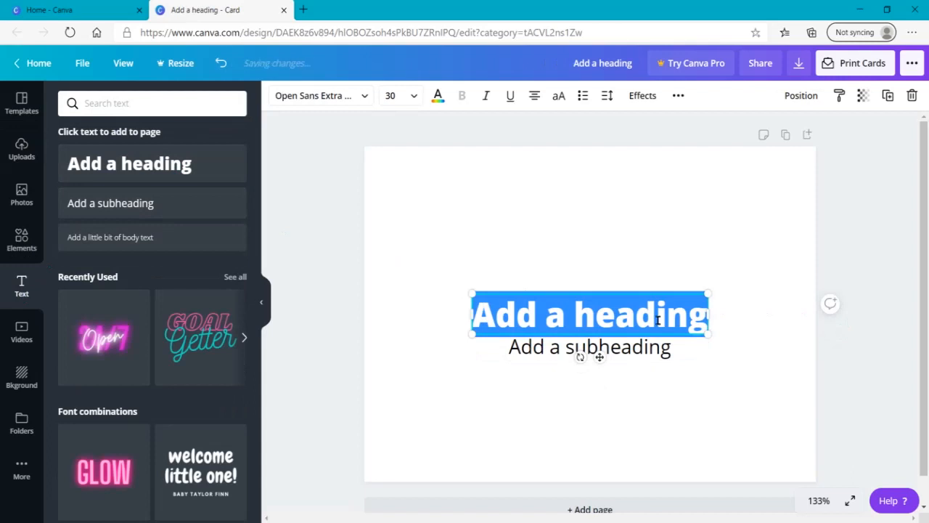
key("BackSpace")
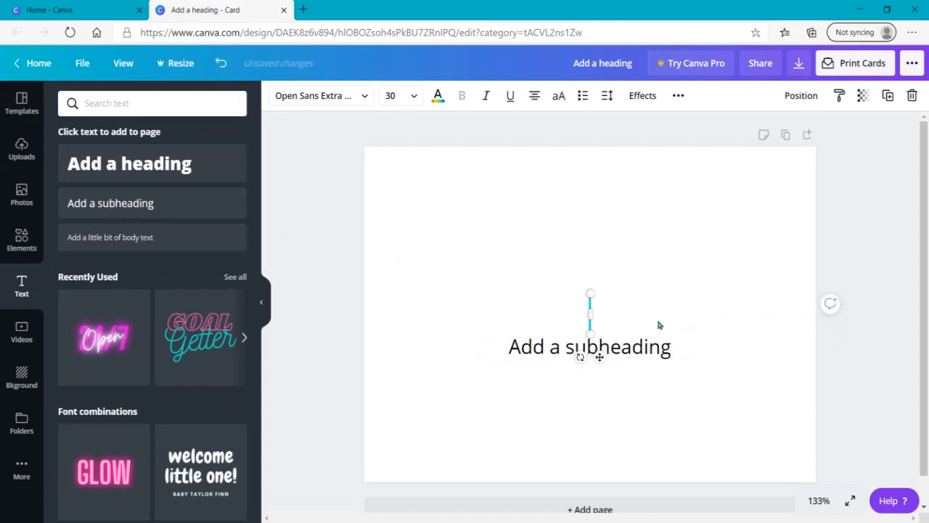
type("Hope")
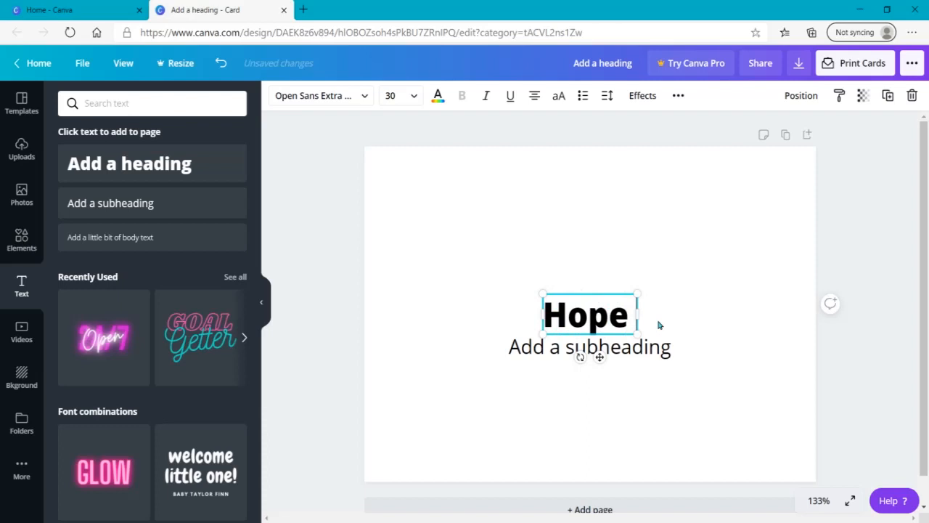
type(" you")
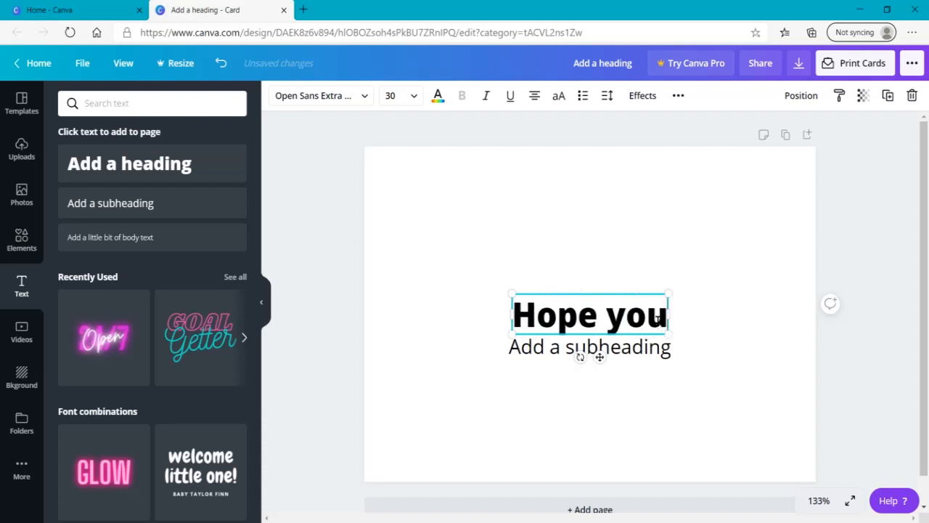
type(" are w")
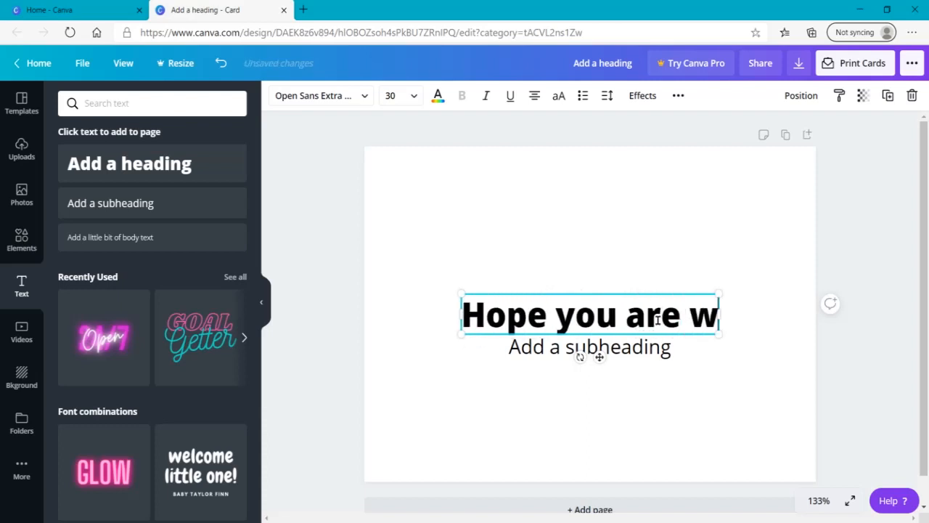
type("ell!")
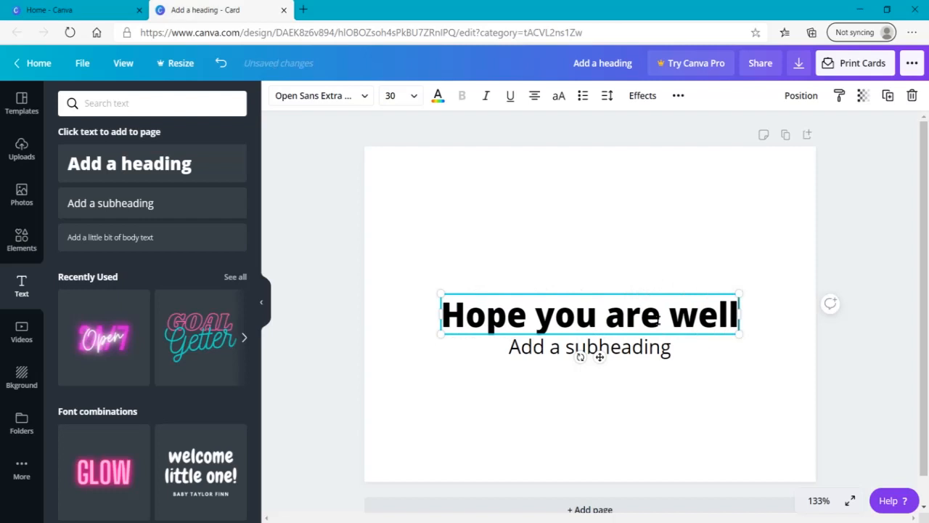
Replace the subheading's placeholder text with "From your BFF"
left_click(652, 347)
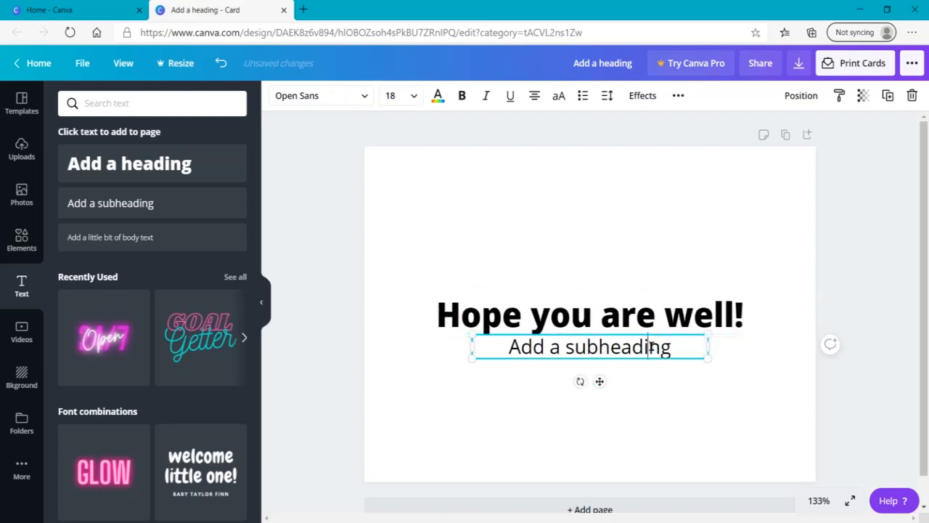
left_click(652, 347)
key("BackSpace")
key("BackSpace")
key("BackSpace")
key("BackSpace")
key("BackSpace")
key("BackSpace")
key("BackSpace")
key("BackSpace")
key("BackSpace")
key("BackSpace")
key("BackSpace")
key("BackSpace")
key("BackSpace")
key("BackSpace")
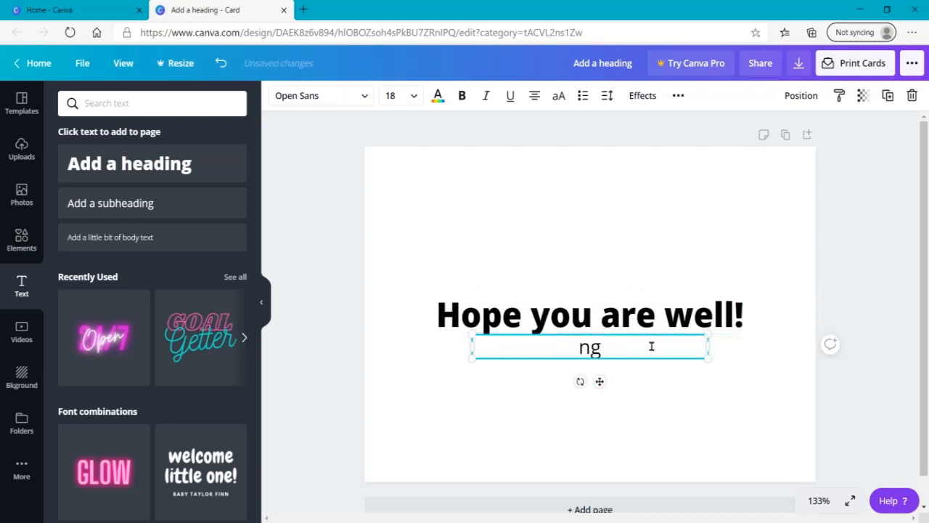
key("Delete")
key("BackSpace")
type("From ")
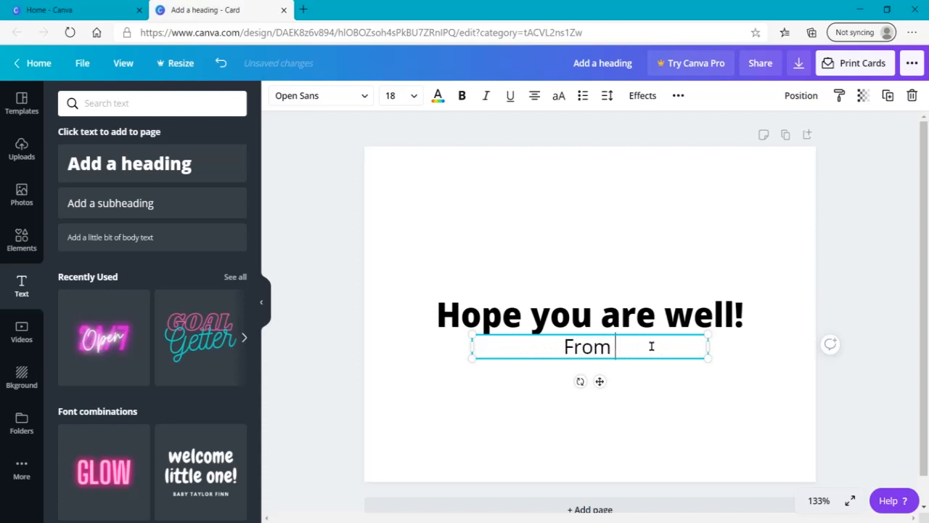
type("your ")
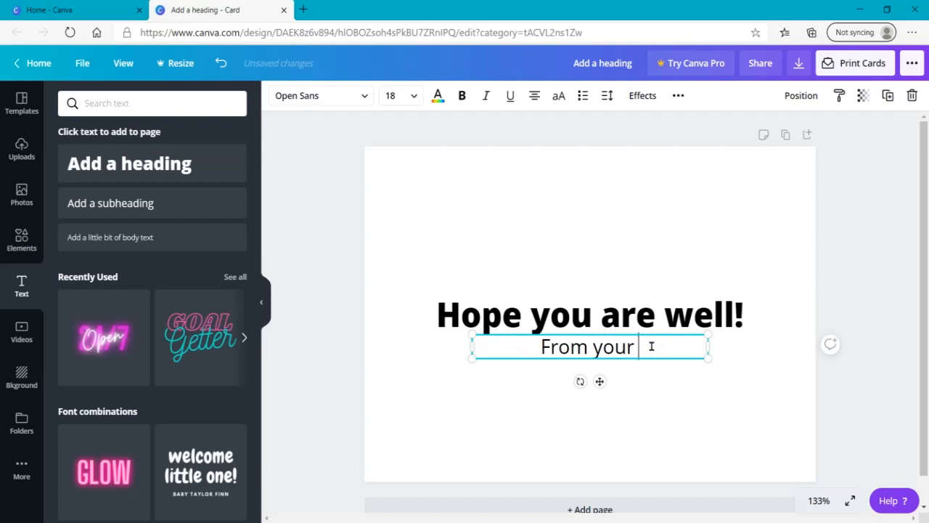
type("B")
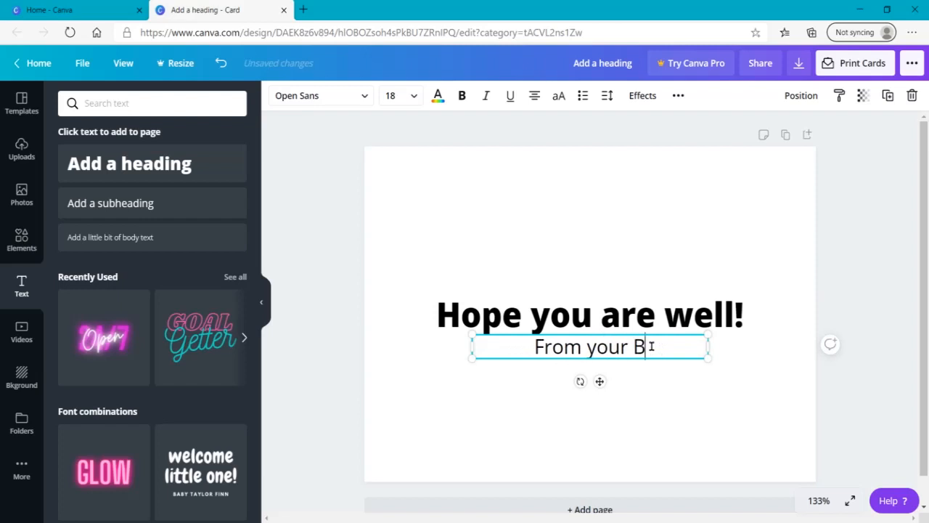
type("FF")
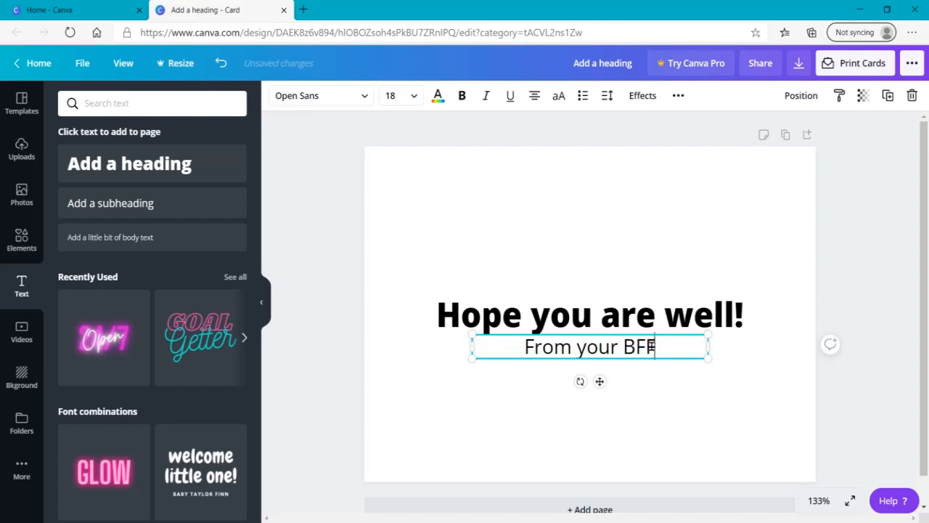
Move the heading and subheading up together slightly, keeping them horizontally centred on the card
left_click(856, 355)
left_click_drag(835, 392, 362, 268)
left_click_drag(548, 347, 546, 318)
left_click(388, 288)
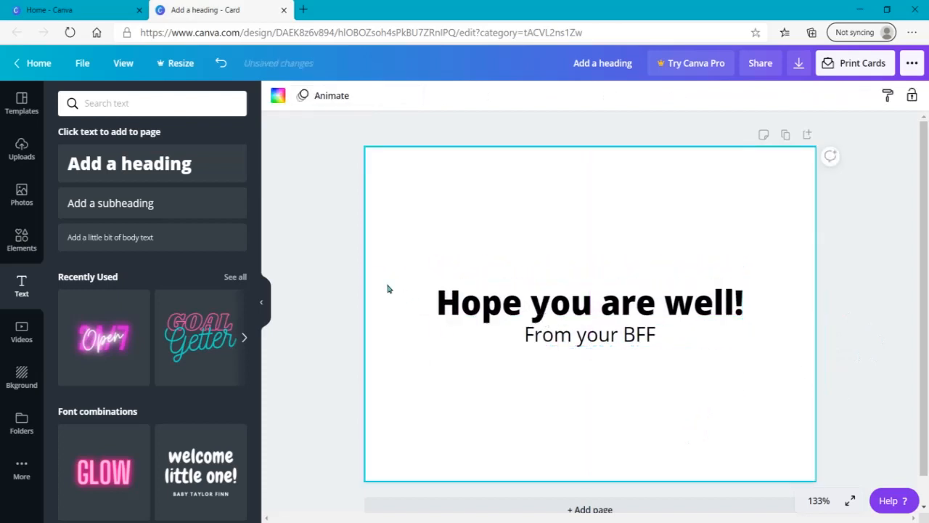
Try the Over The Rainbow and Manjari Thin fonts on the "Hope you are well!" heading
left_click(537, 320)
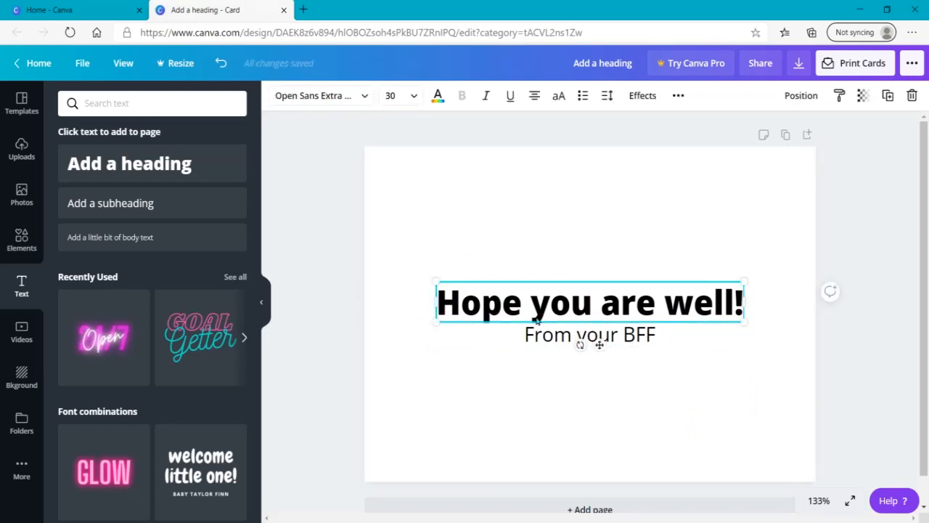
left_click(352, 99)
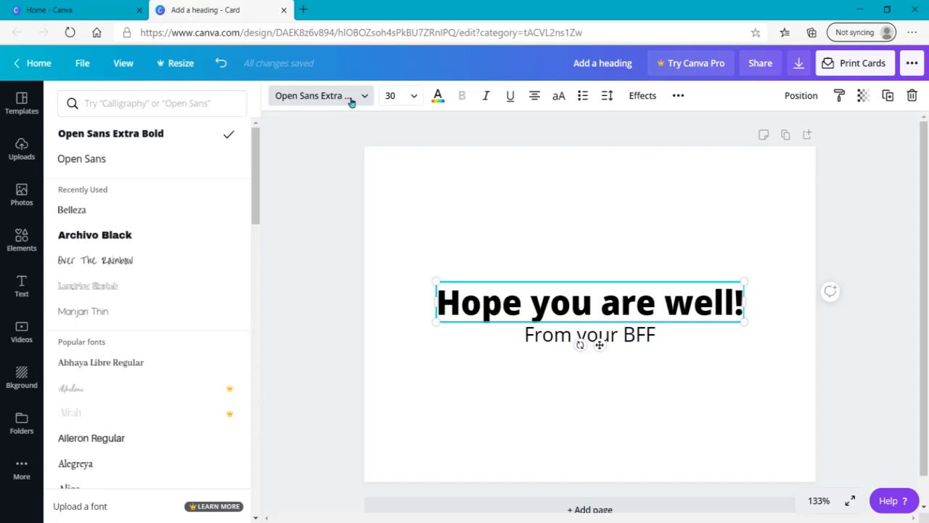
left_click(121, 264)
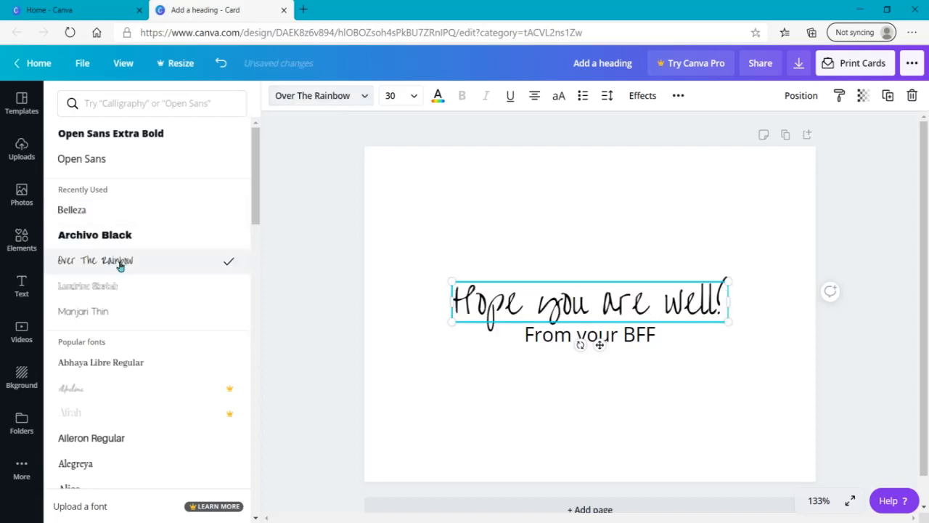
left_click(127, 323)
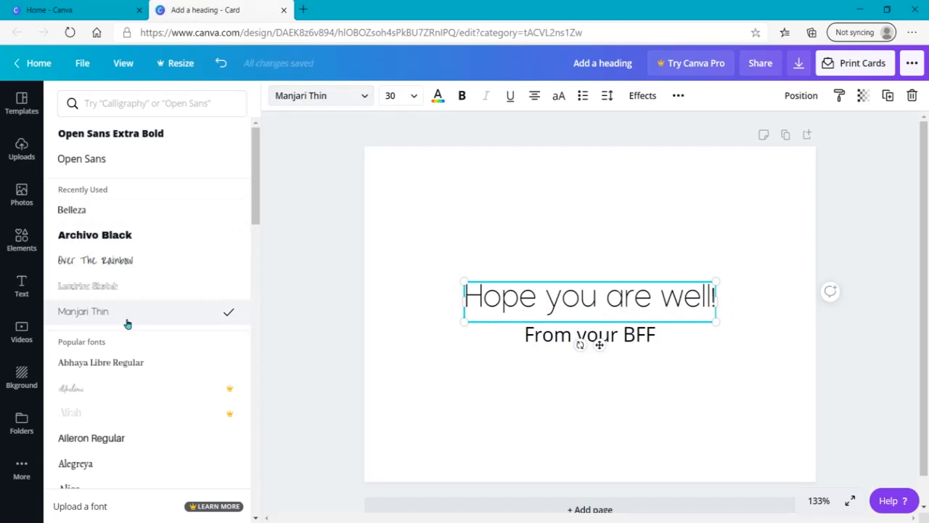
Browse the Handwriting fonts, try Bright Sunshine Caps on the heading, and set its font to Bright Sunshine
left_click(188, 100)
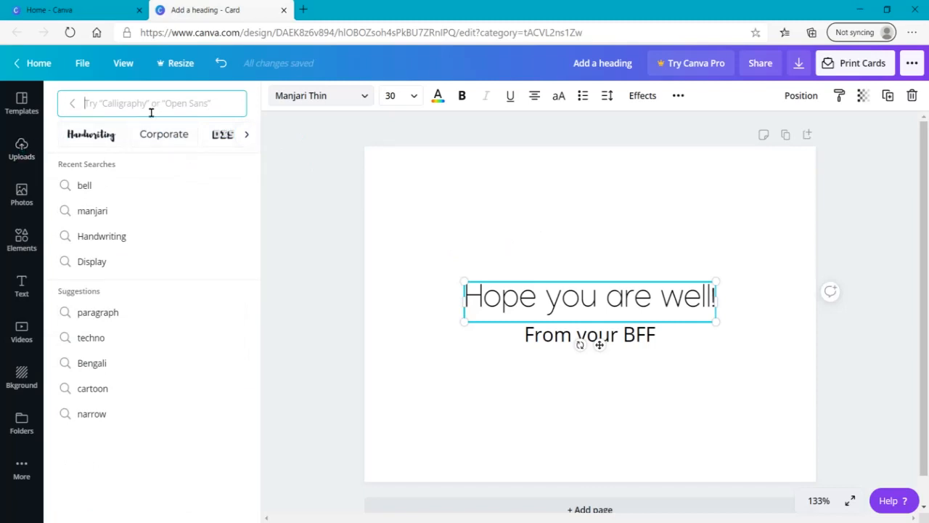
left_click(105, 133)
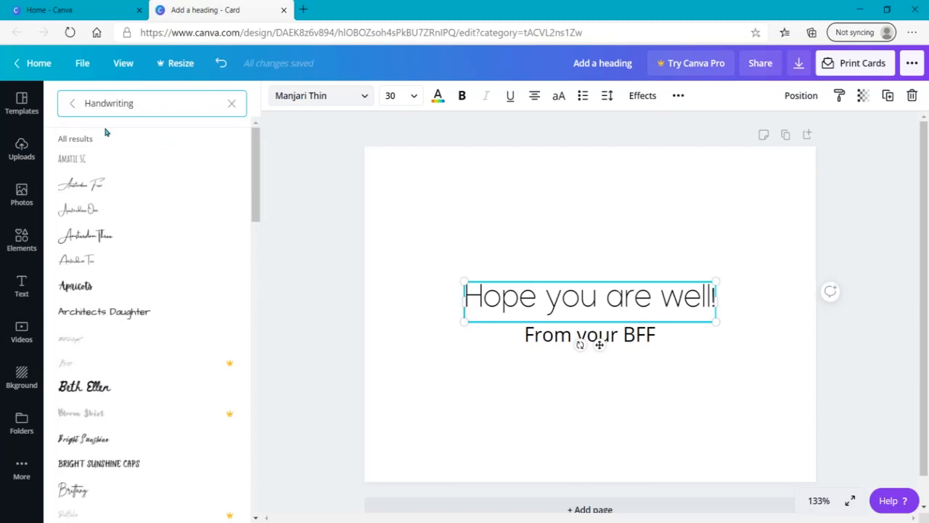
left_click(113, 459)
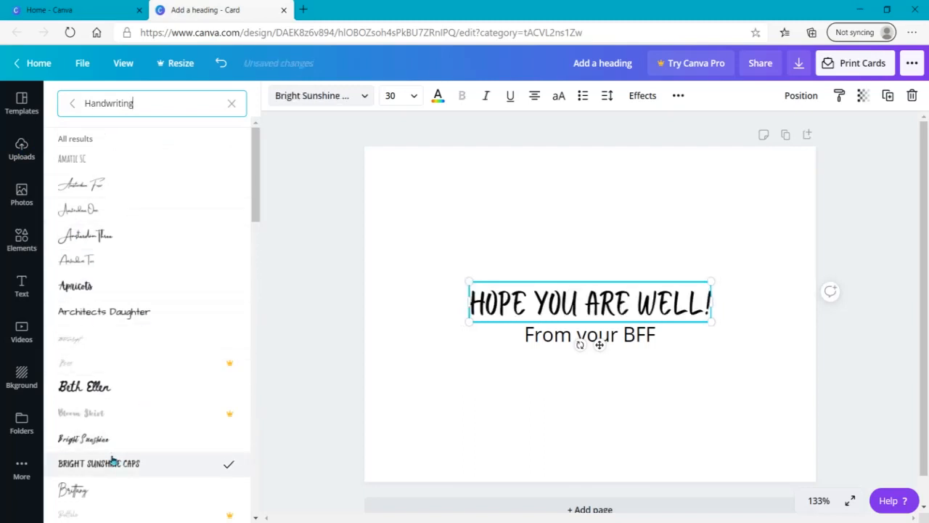
left_click(106, 441)
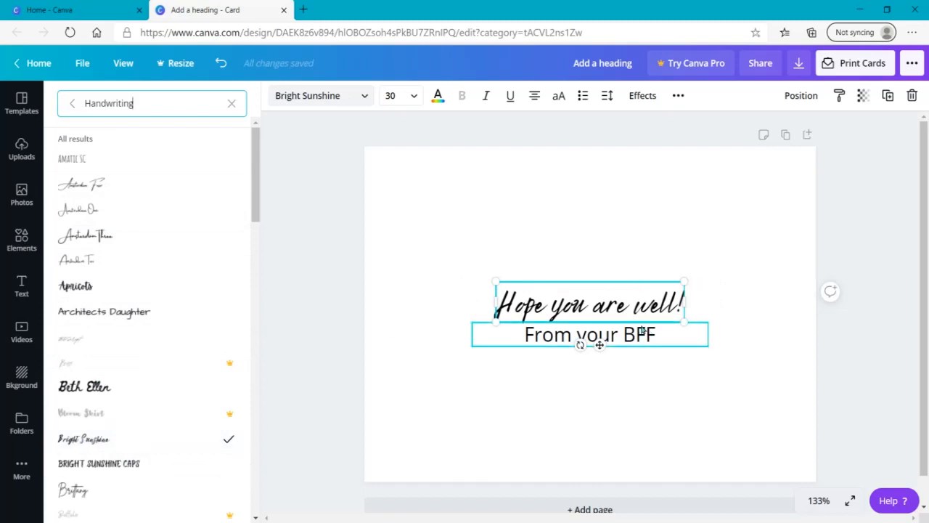
left_click(467, 374)
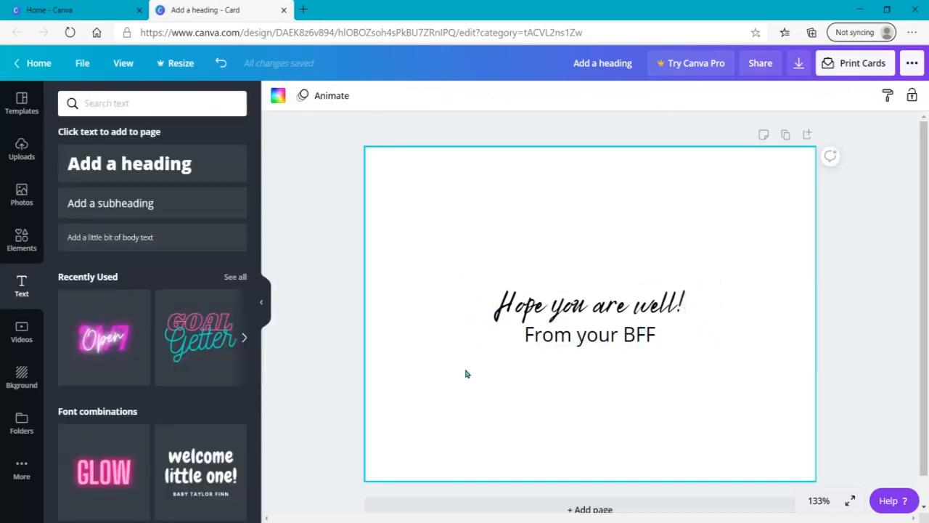
Try the handwriting fonts Bright Sunshine Caps and Brittany on the "From your BFF" subheading
left_click(593, 336)
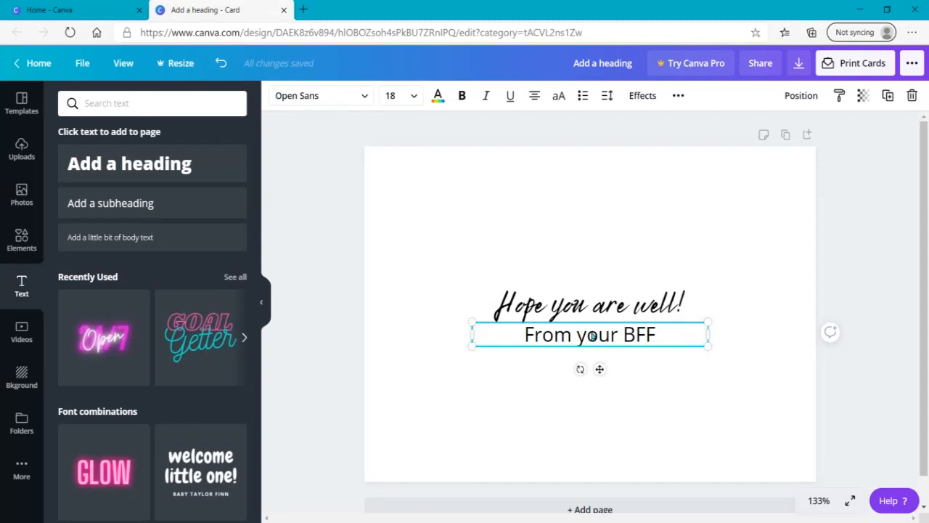
left_click(325, 97)
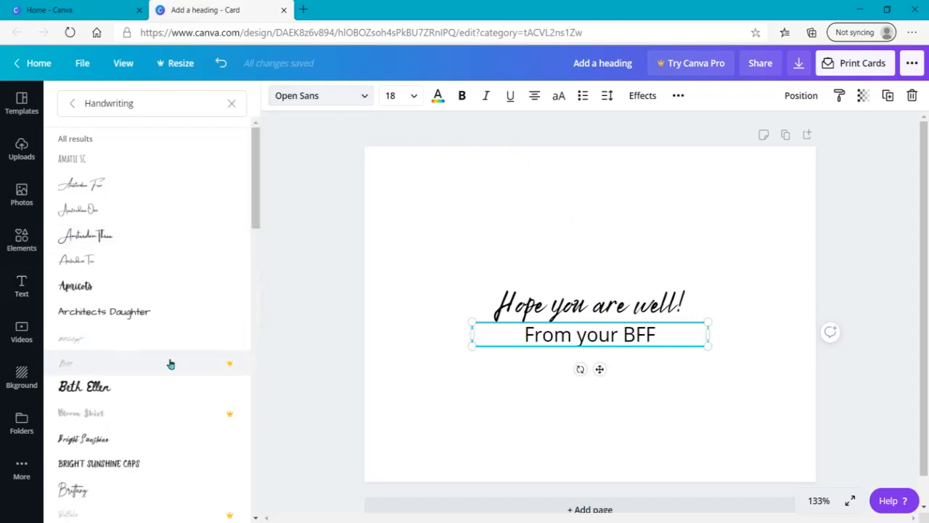
left_click(124, 471)
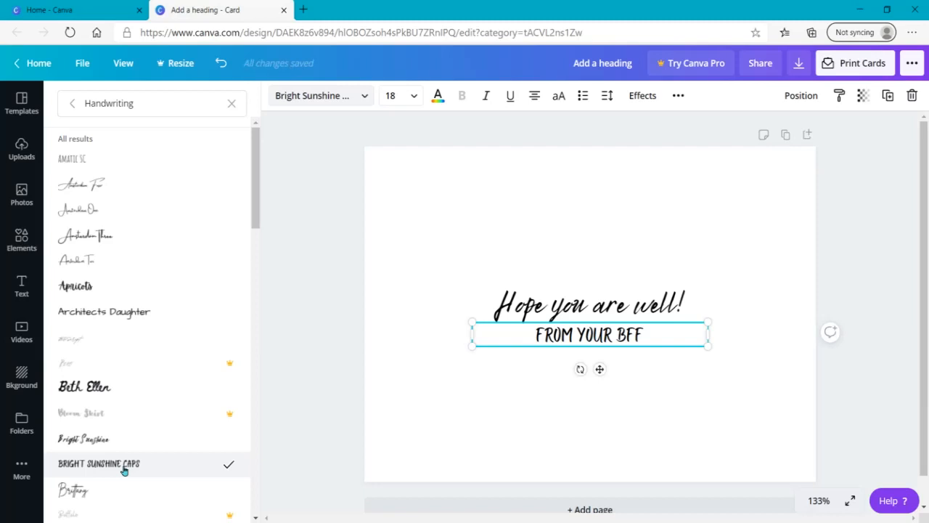
left_click(108, 494)
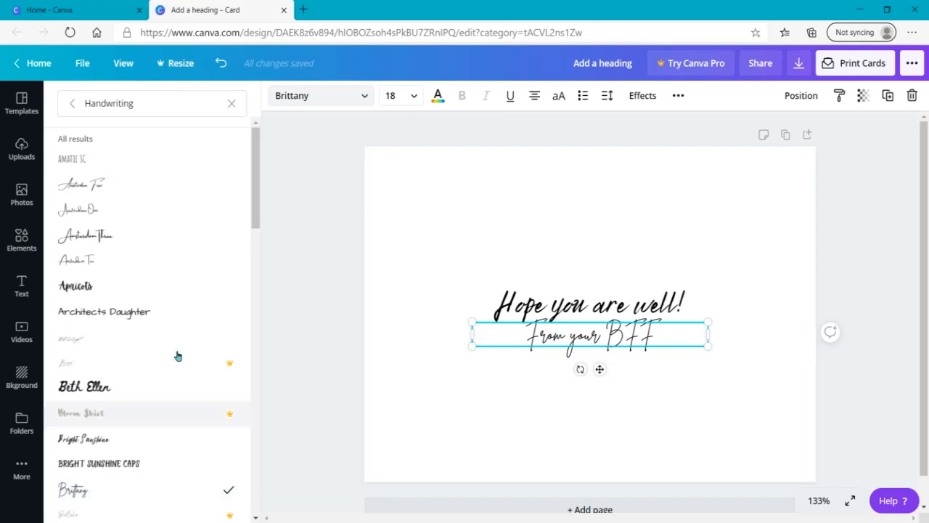
Switch the font list to the Display category and set the subheading's font to Allerta Stencil
left_click(231, 103)
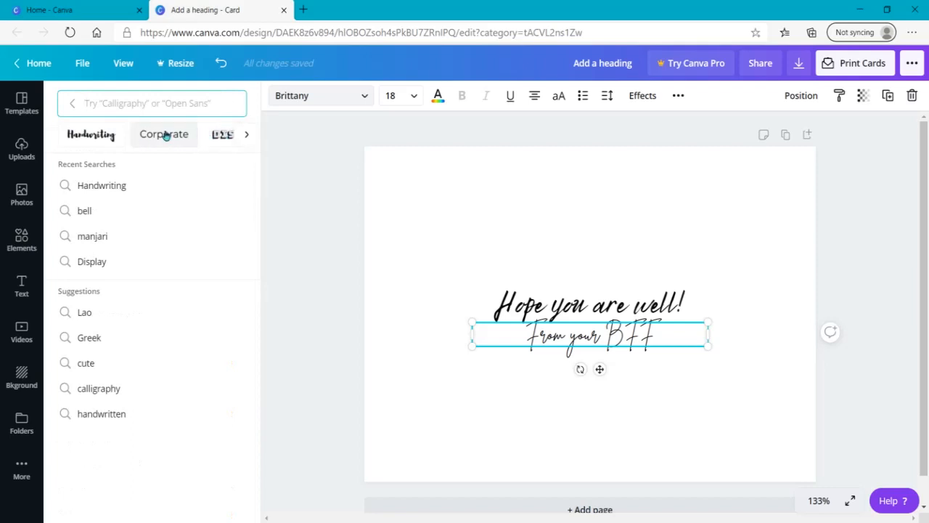
left_click(247, 136)
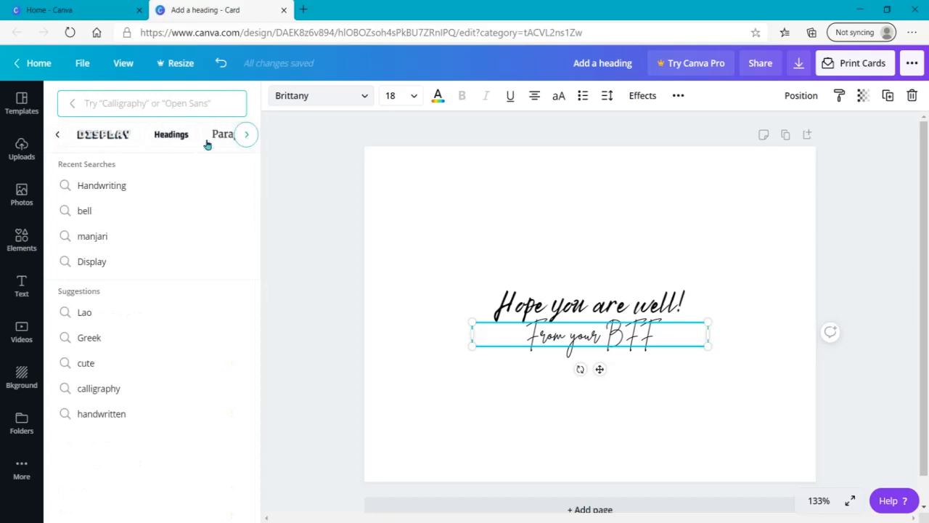
left_click(109, 136)
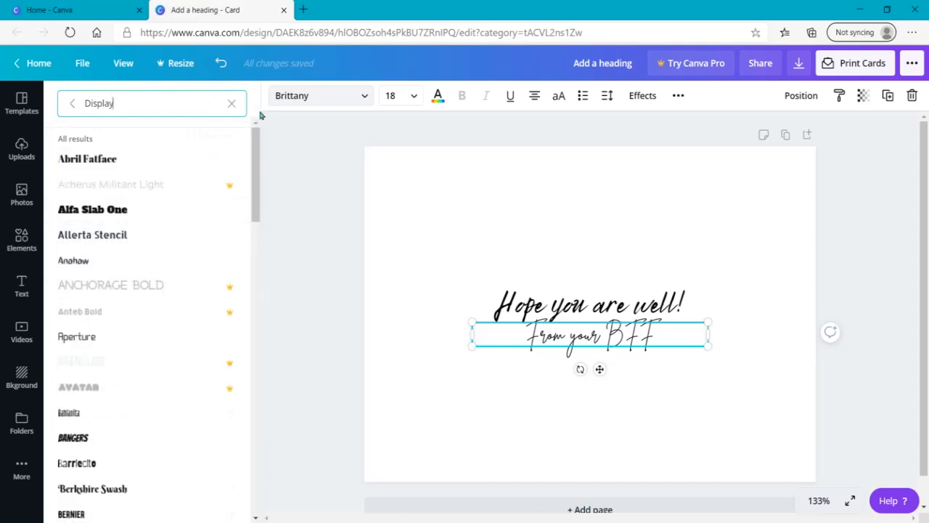
scroll(244, 202, "down", 2)
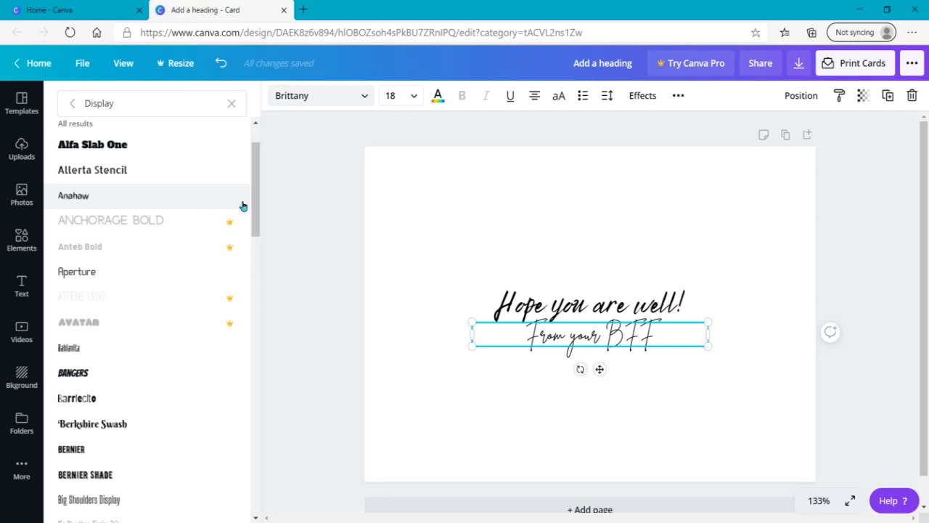
left_click(159, 180)
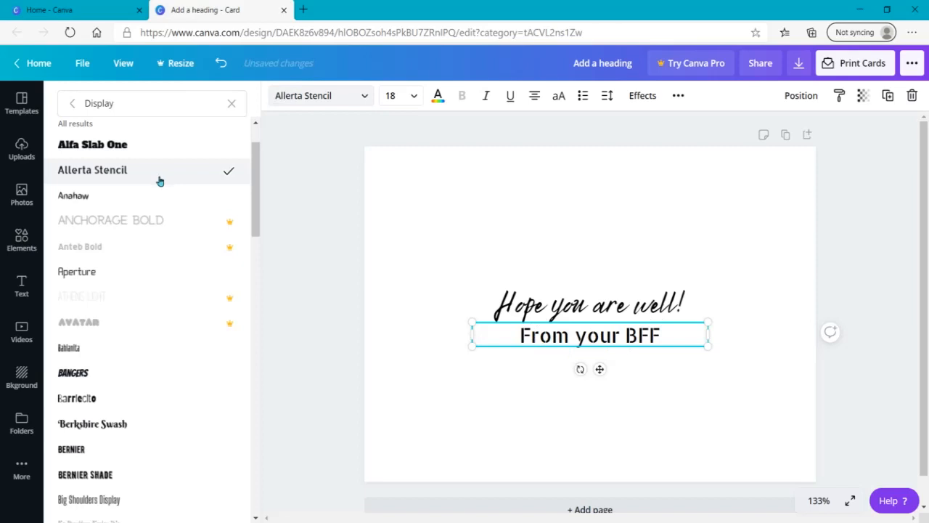
Try the Anahaw font on the "From your BFF" subheading, and set its font to Bahianita
left_click(155, 198)
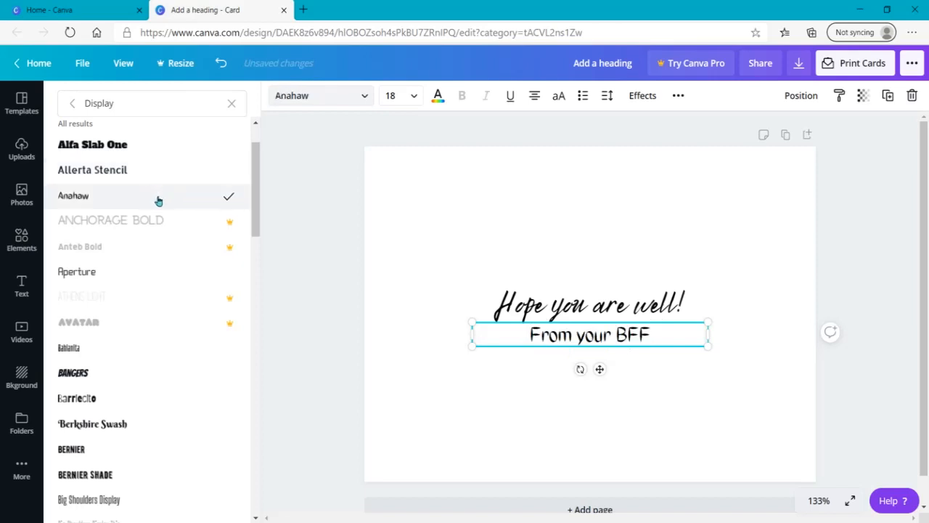
left_click(121, 351)
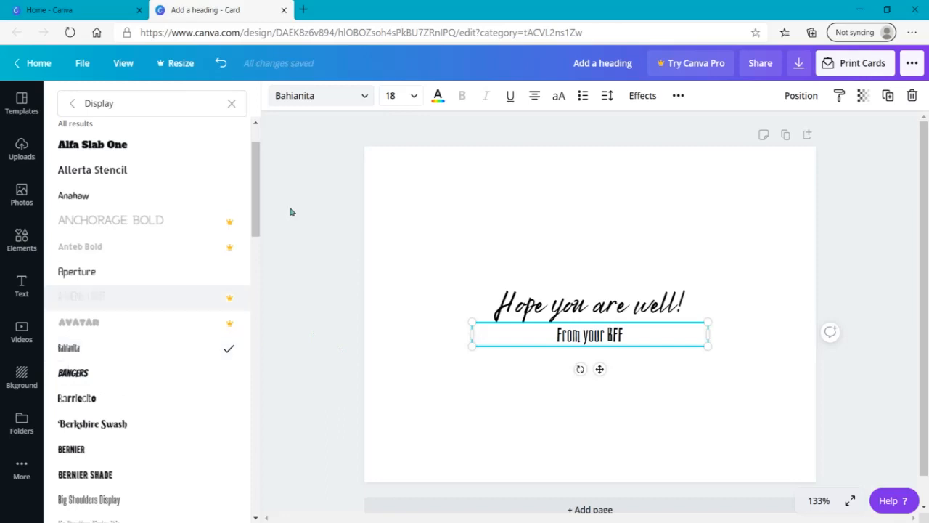
left_click(380, 229)
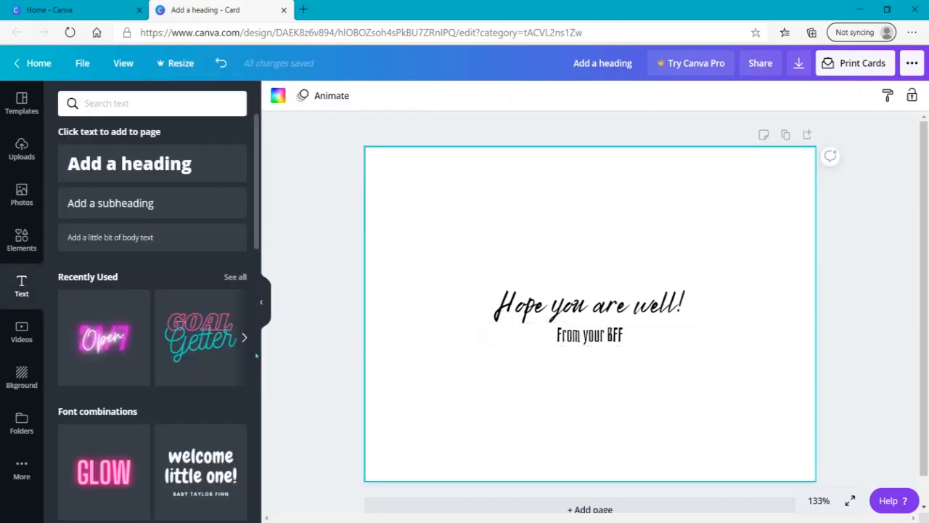
left_click(332, 272)
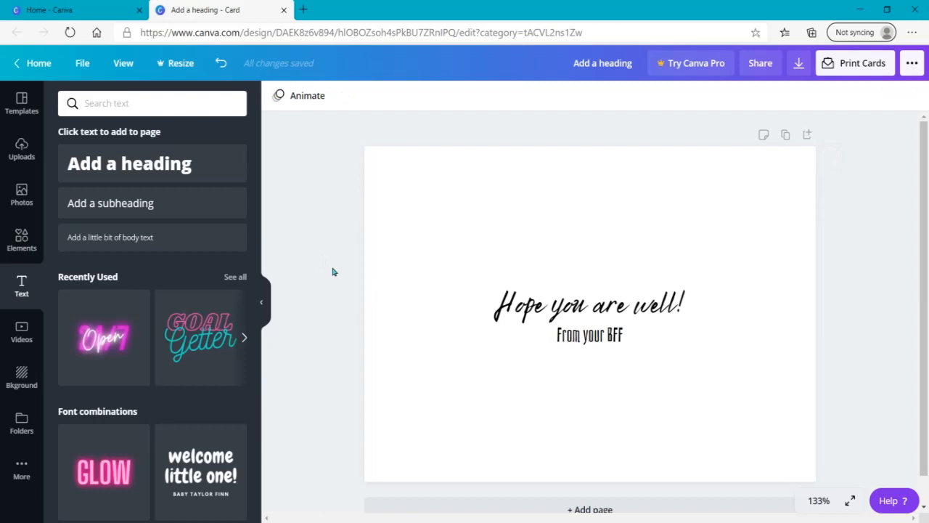
Search the fonts for sans, apply ABeeZee to the "Hope you are well!" heading, and browse the sans serif fonts
left_click(579, 311)
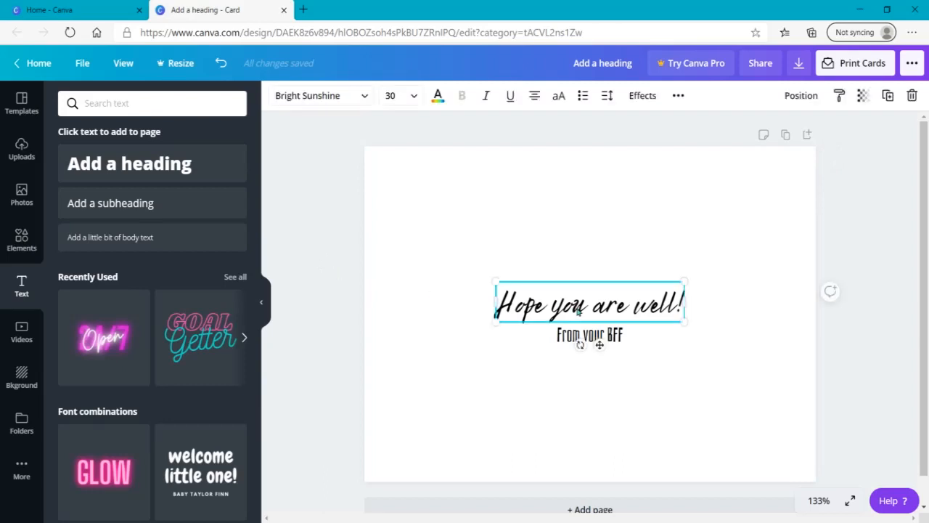
left_click(349, 98)
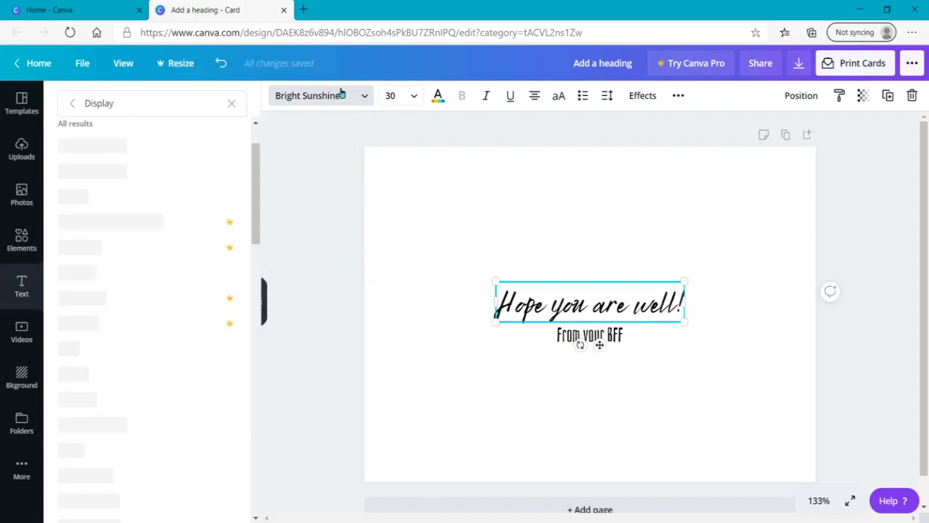
left_click(231, 103)
type("sans")
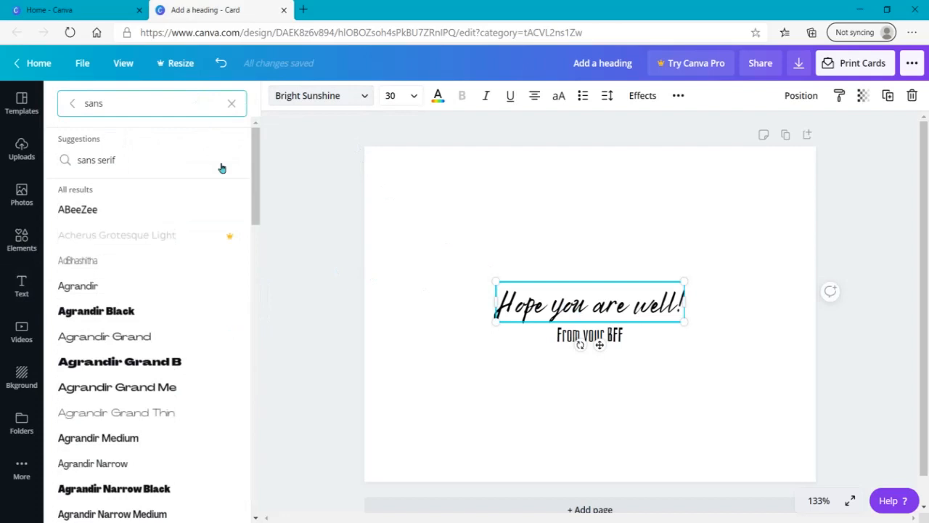
mouse_move(253, 219)
left_mouse_down()
mouse_move(248, 241)
mouse_move(243, 222)
left_mouse_up()
left_click(109, 201)
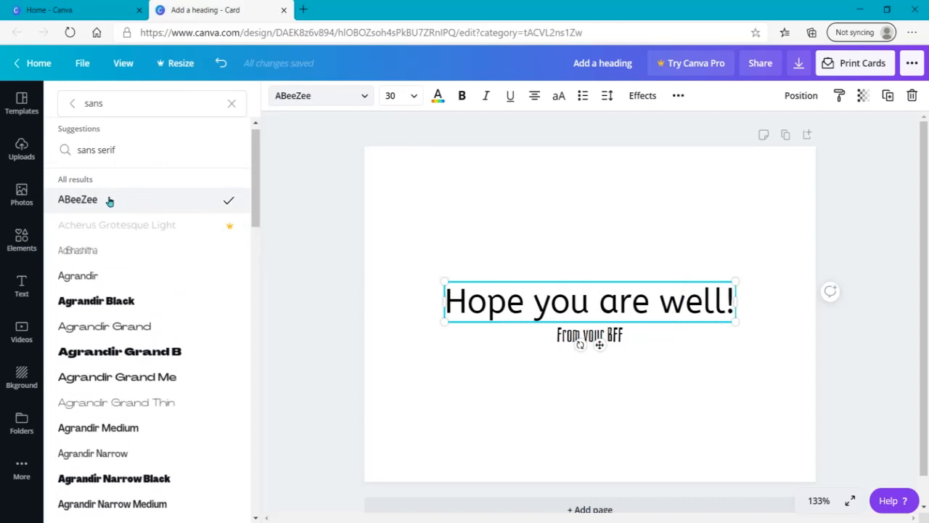
left_click(109, 159)
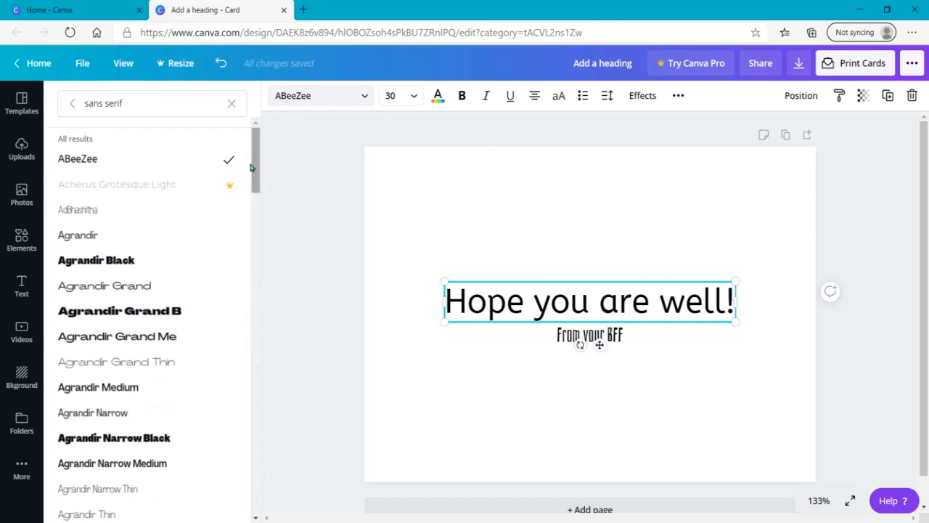
left_click_drag(250, 172, 145, 89)
Search the fonts for serif and set the heading's font to Alice
left_click(114, 103)
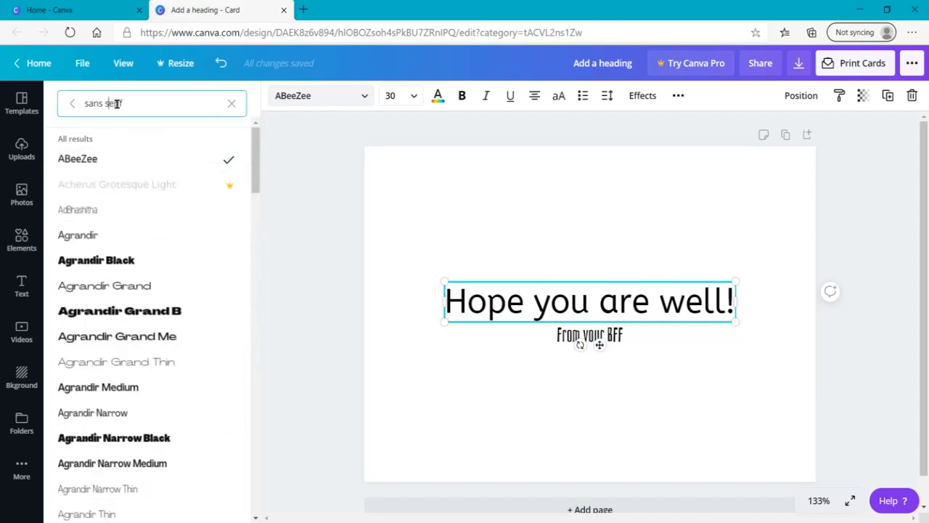
key("BackSpace")
key("BackSpace")
key("BackSpace")
key("BackSpace")
key("BackSpace")
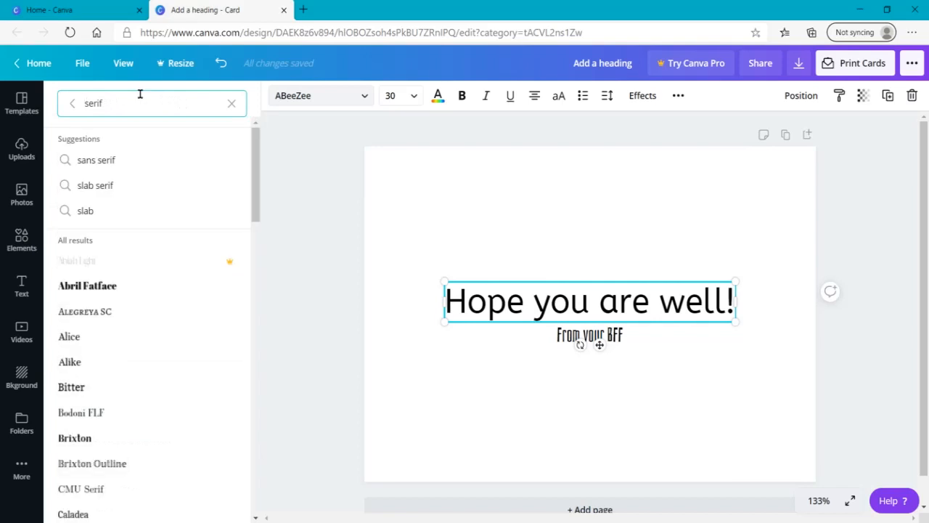
left_click(255, 211)
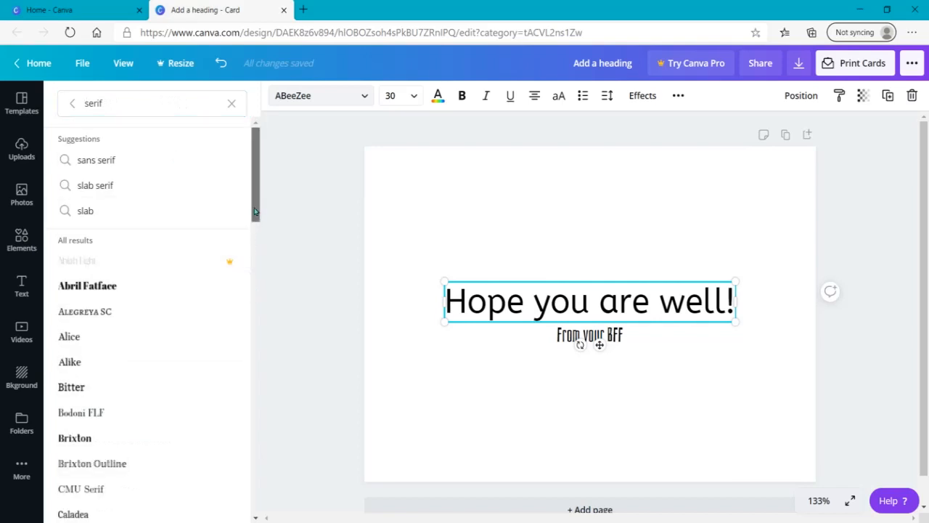
scroll(95, 385, "down", 1)
left_click(80, 257)
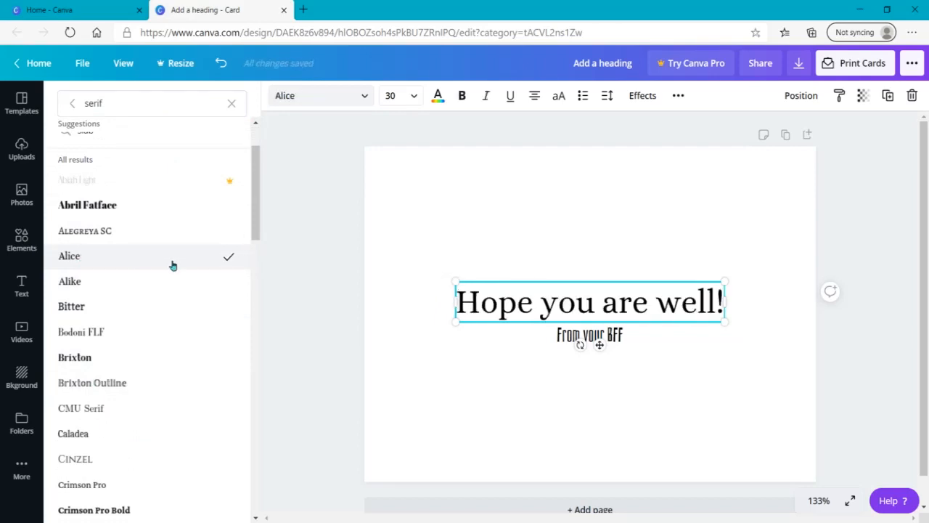
Enlarge the "Hope you are well!" heading to a font size of about 81.4
left_click_drag(454, 278, 36, 186)
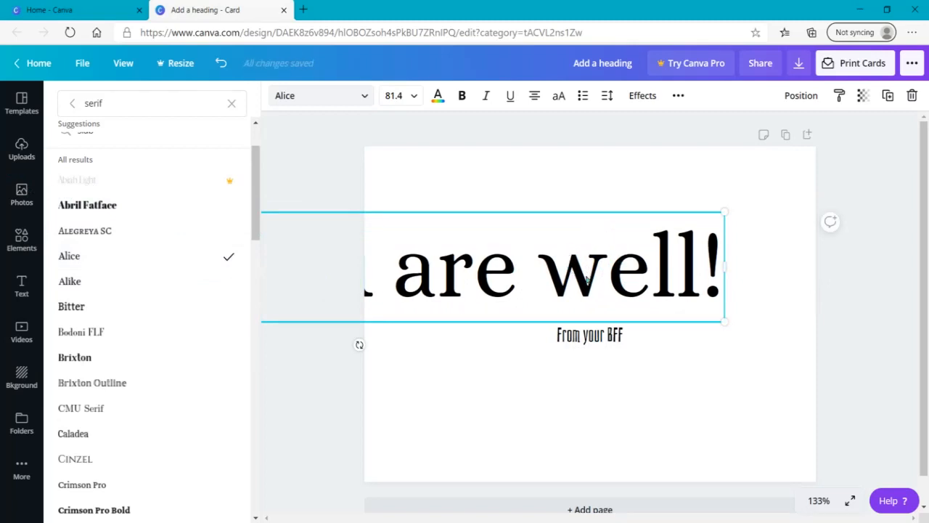
left_click(592, 180)
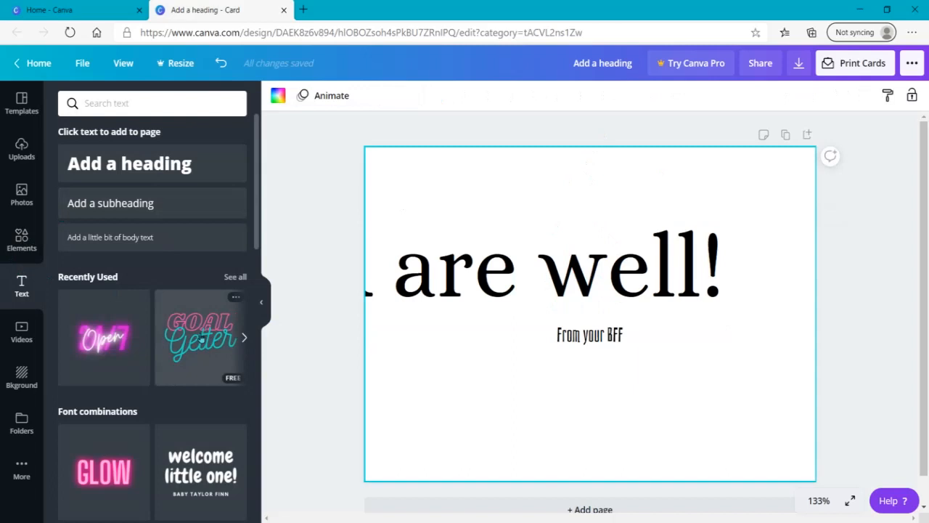
Add a circle coloured red and shrink it to fit over the "w" of "well" in the heading
key("c")
left_click_drag(589, 222, 594, 263)
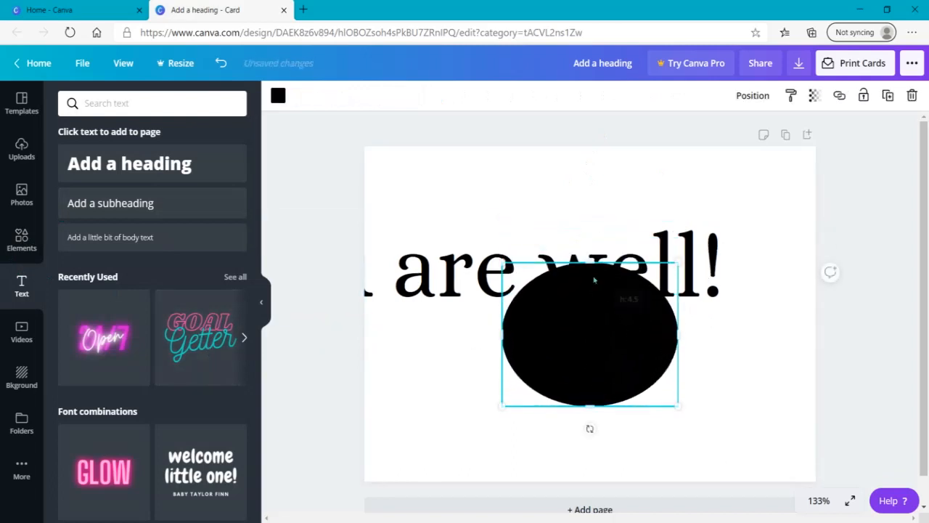
left_click(278, 95)
left_click(71, 315)
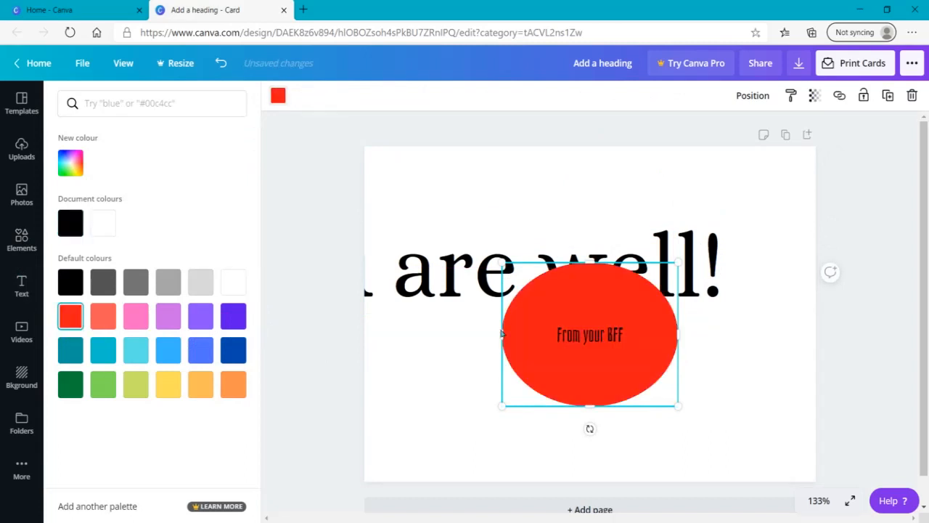
left_click_drag(677, 263, 556, 363)
left_click_drag(521, 394, 592, 267)
Send the red circle to the back and narrow it to an upright oval behind the heading's "w"
right_click(592, 267)
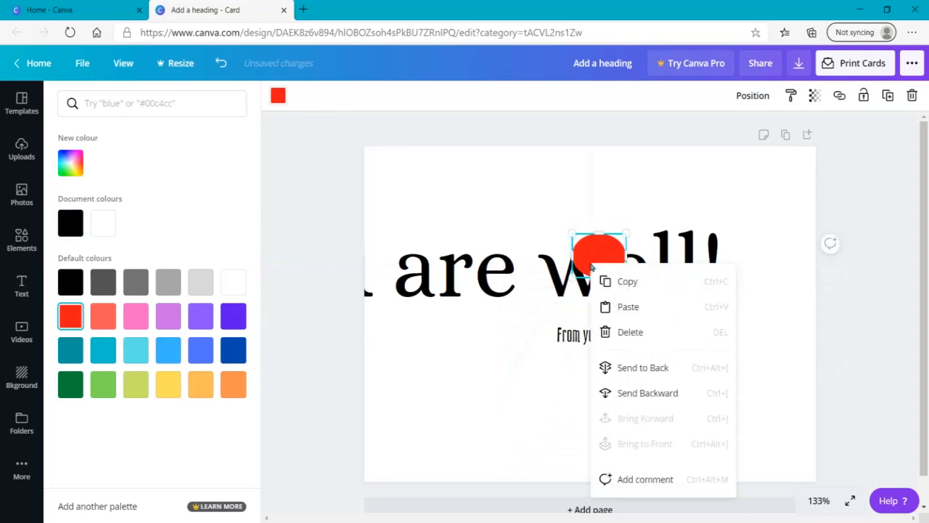
left_click(650, 370)
left_click(781, 384)
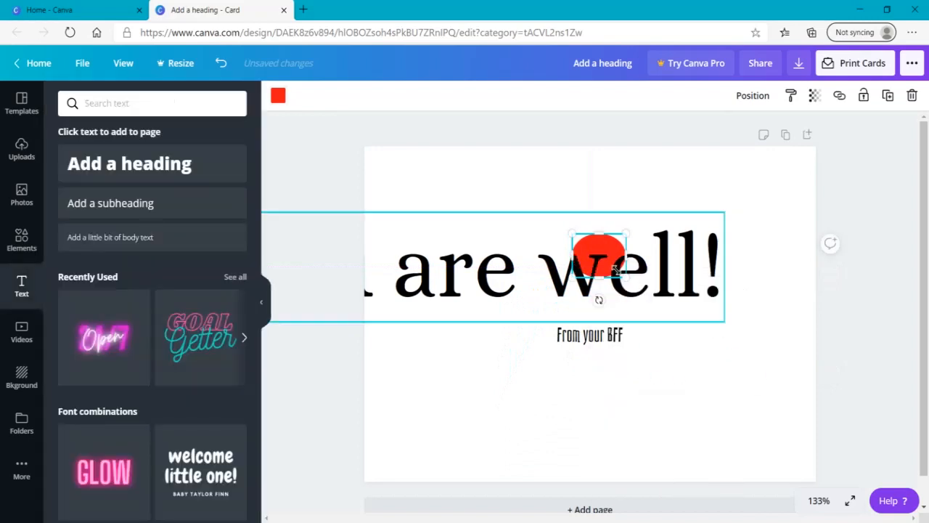
left_click_drag(627, 256, 609, 258)
left_click(592, 261)
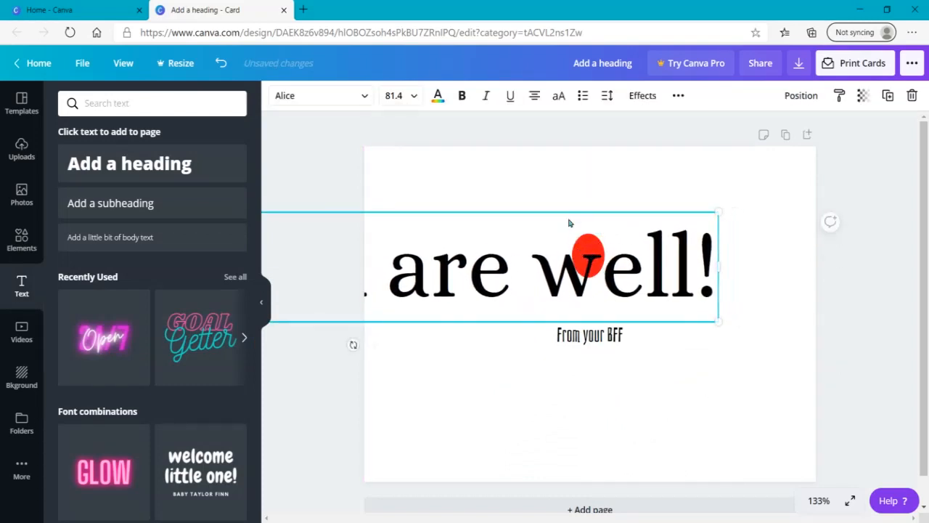
Move the heading down over the subheading and delete the red oval
left_click_drag(528, 255, 641, 343)
left_click(588, 251)
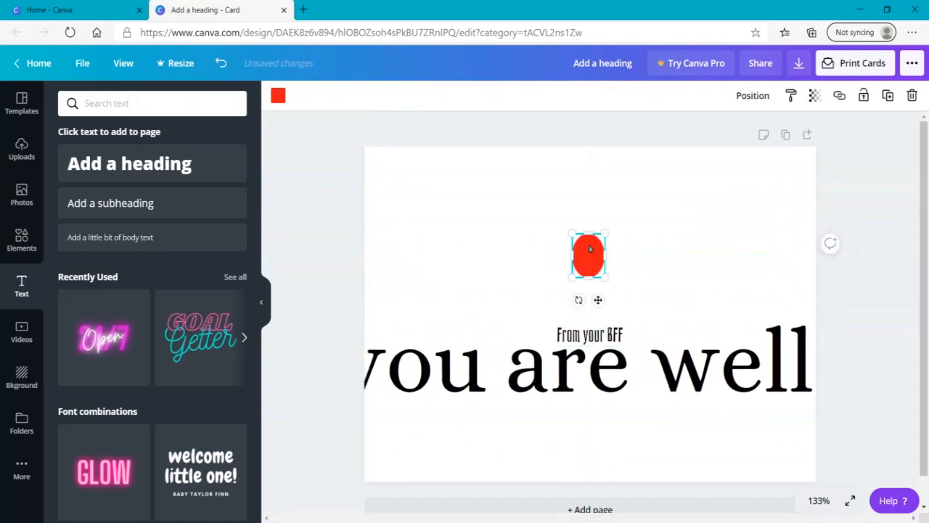
key("Delete")
Shrink the heading to a font size of about 30.7 and place it centred just above the subheading
left_click(628, 346)
left_click(718, 374)
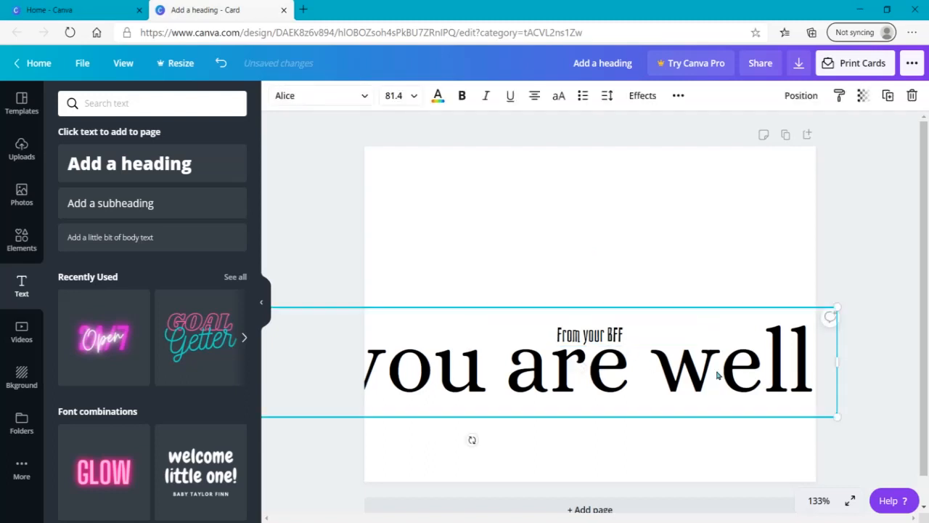
left_click_drag(842, 421, 715, 287)
left_click(476, 251)
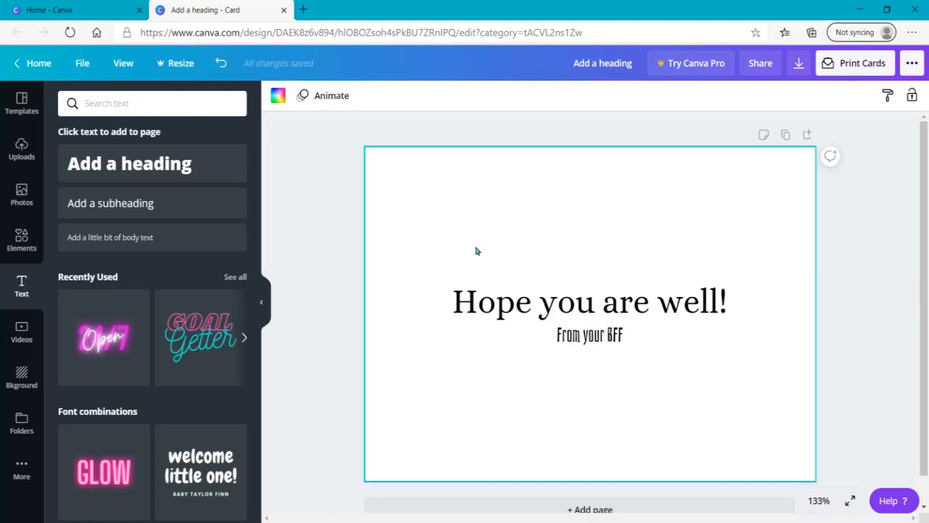
Switch the font list to sans serif and set the heading's font to Agrandir Black
double_click(475, 301)
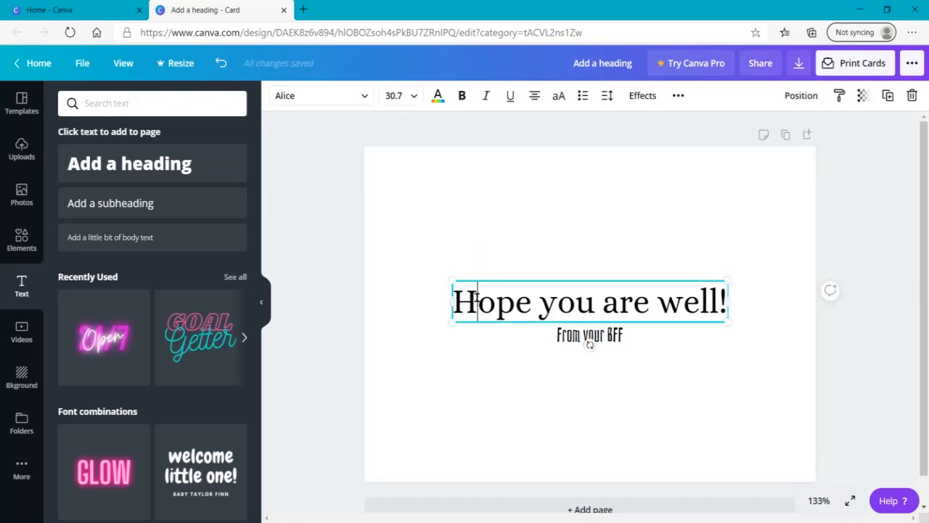
left_click(345, 102)
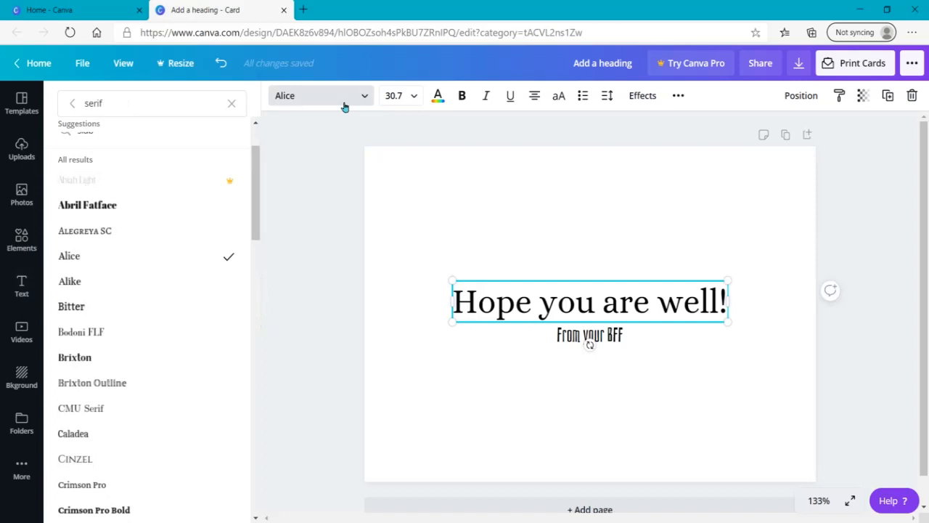
mouse_move(258, 216)
left_mouse_down()
mouse_move(256, 330)
mouse_move(255, 210)
left_mouse_up()
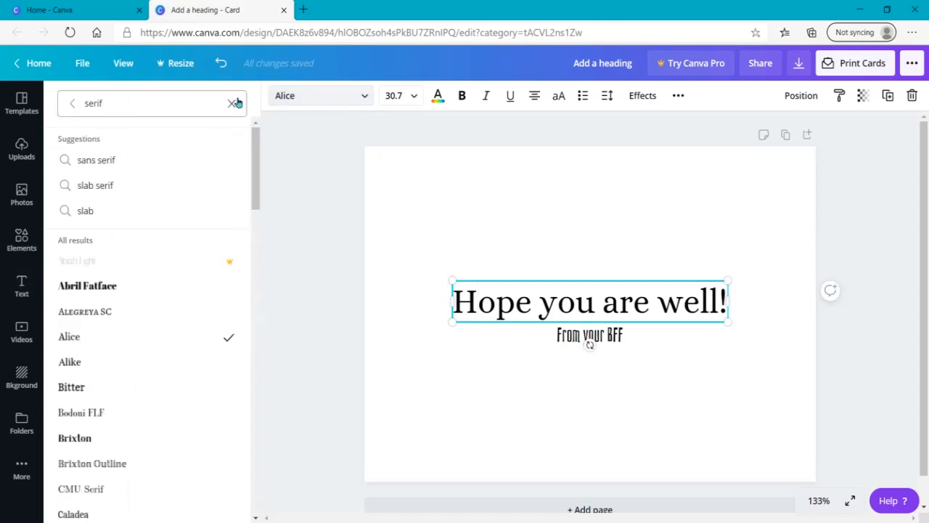
left_click(75, 161)
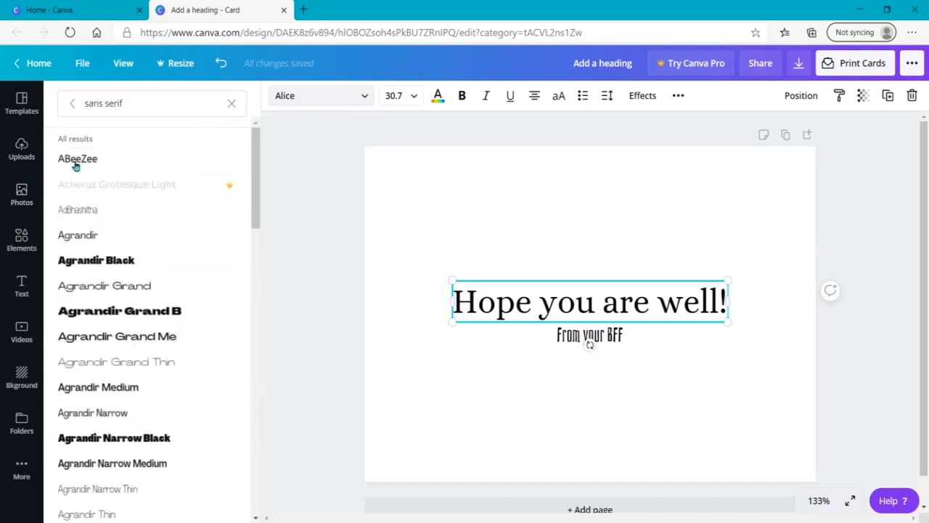
left_click(115, 263)
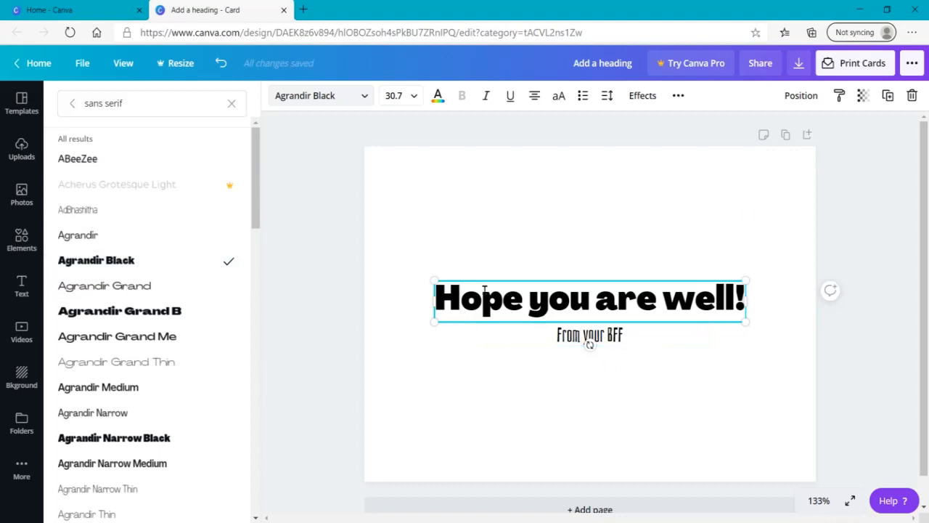
Browse the font categories to Vintage, set the heading's font to Belina, and clear the font search
left_click(233, 106)
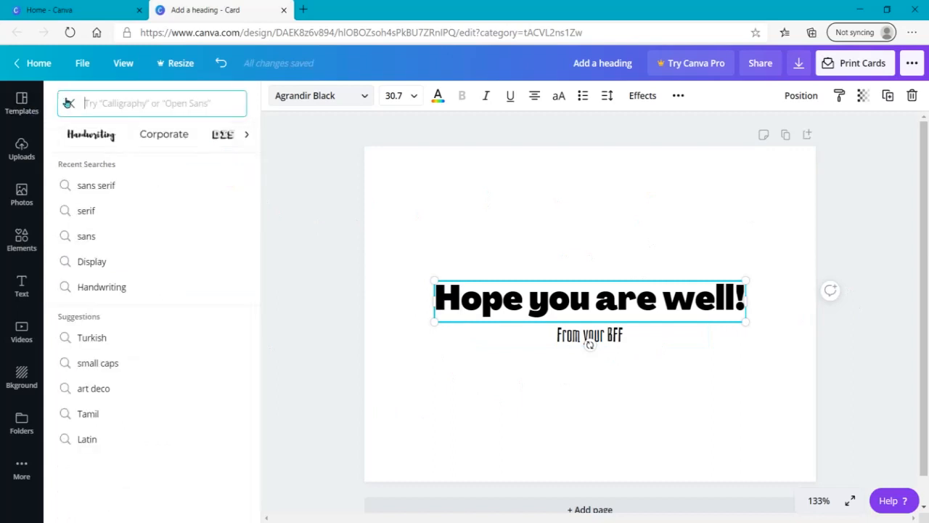
left_click(247, 135)
left_click(246, 135)
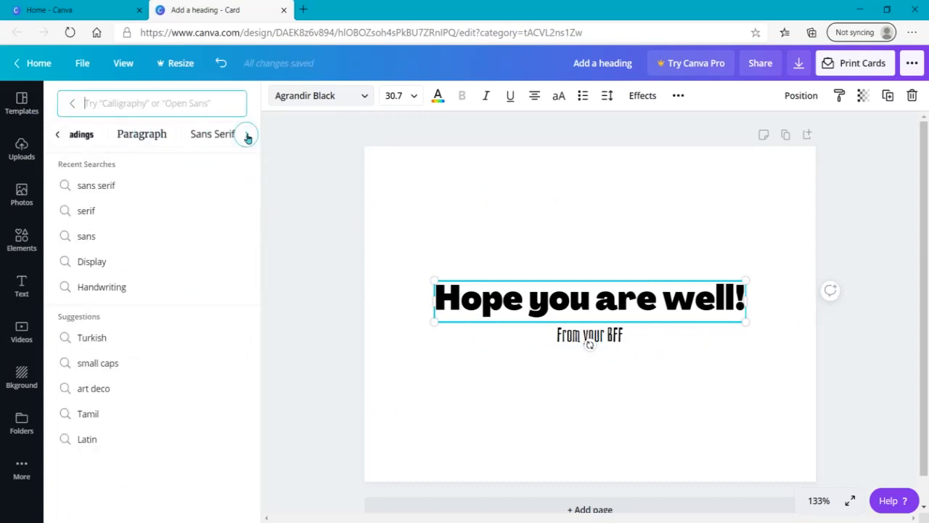
left_click(247, 136)
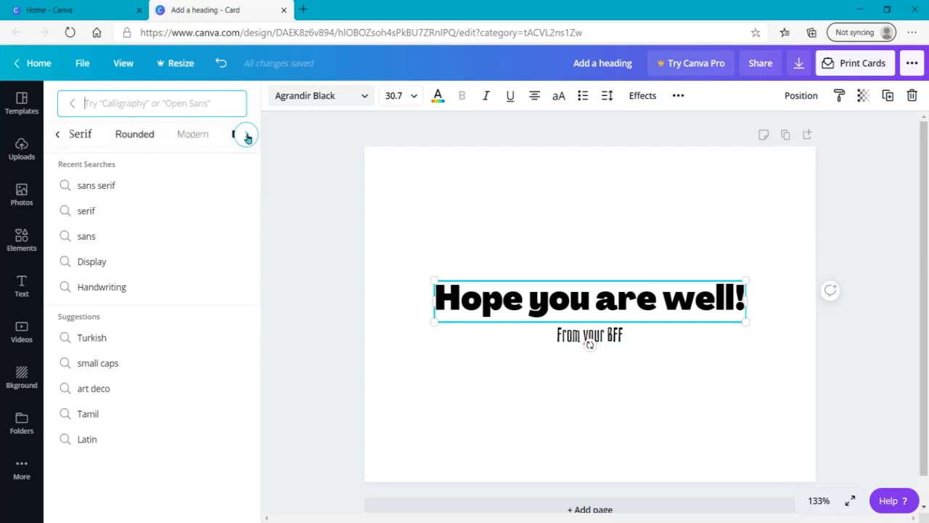
left_click(244, 136)
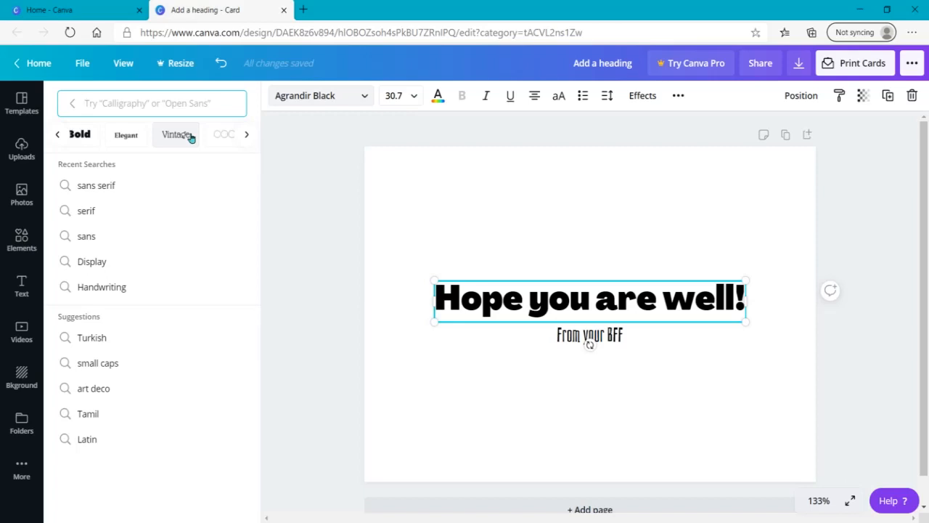
left_click(191, 137)
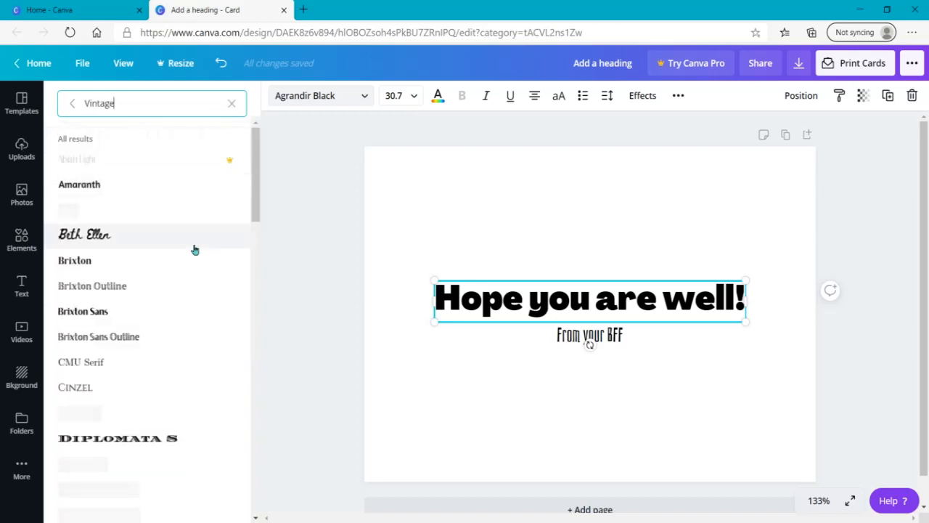
left_click(73, 209)
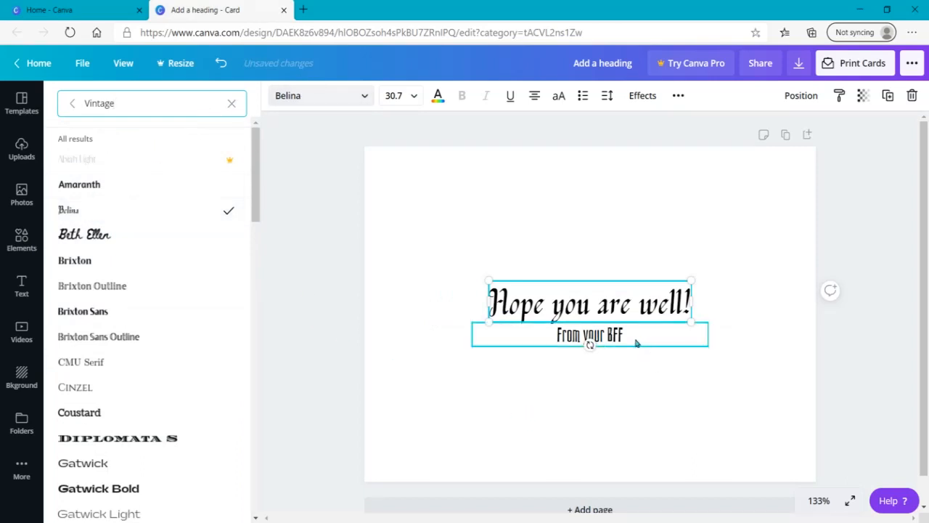
left_click(231, 103)
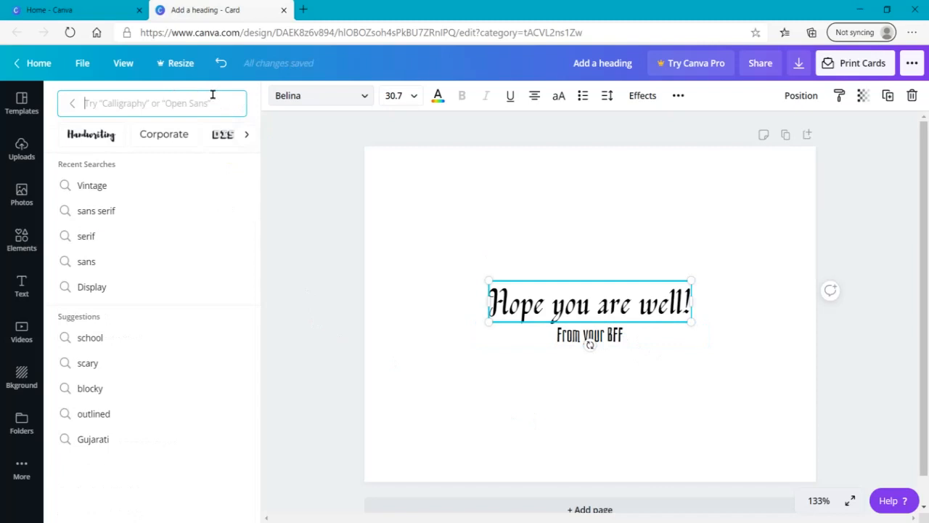
List the sans serif fonts and set the heading's font to Alef
left_click(122, 216)
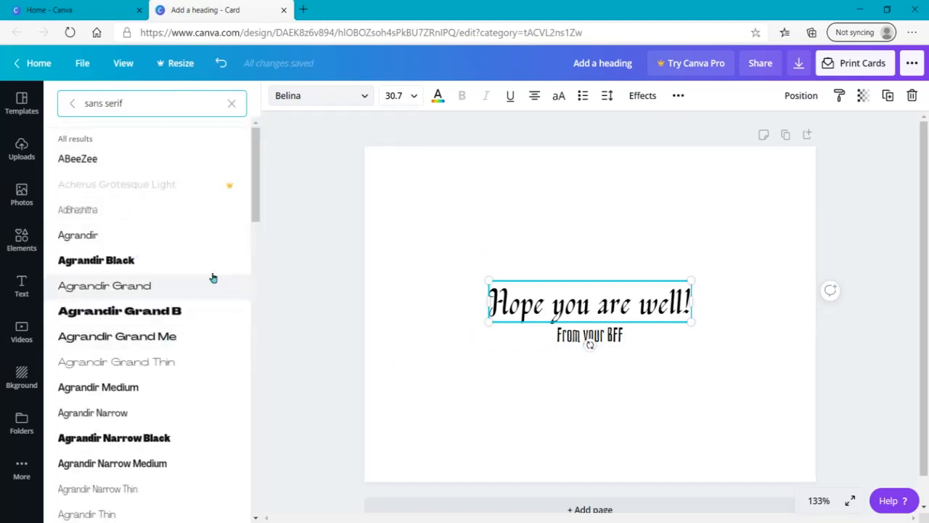
left_click_drag(257, 197, 255, 284)
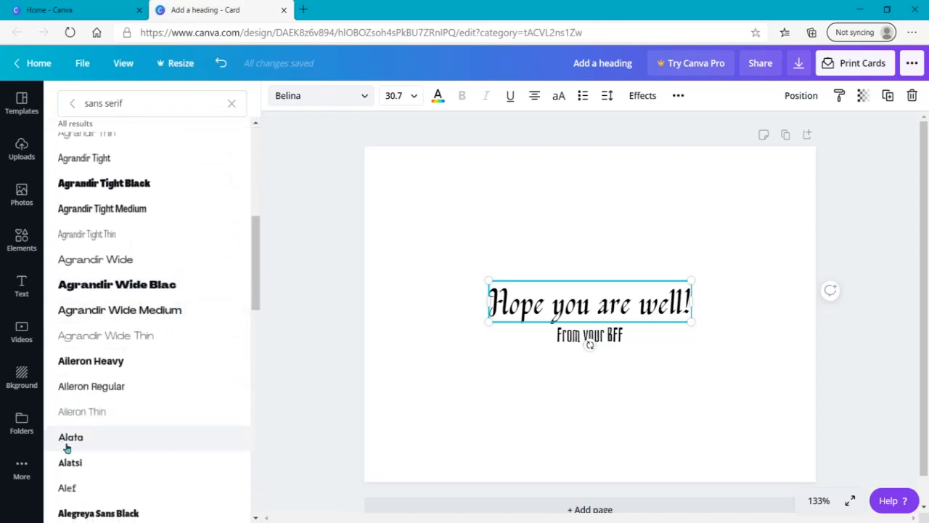
left_click(82, 491)
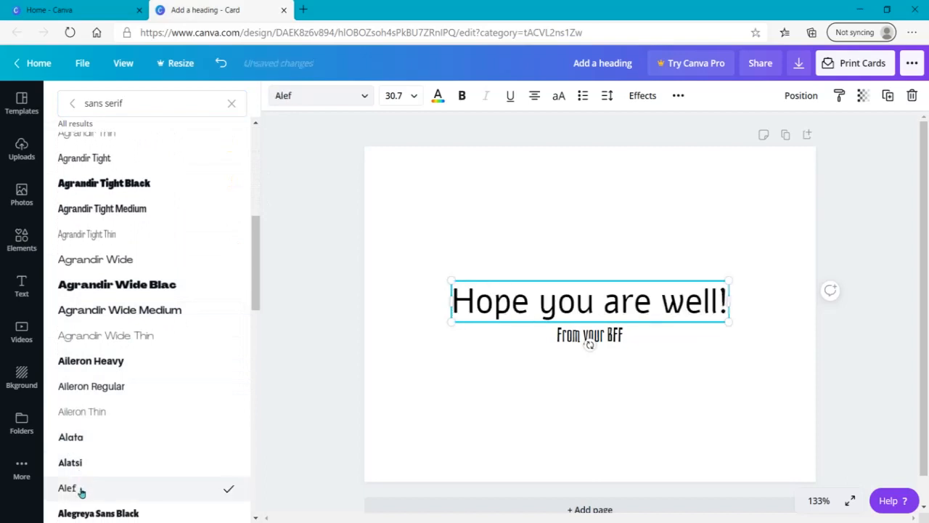
List the serif fonts and try Cinzel, Economica and Brixton on the subheading
left_click(232, 102)
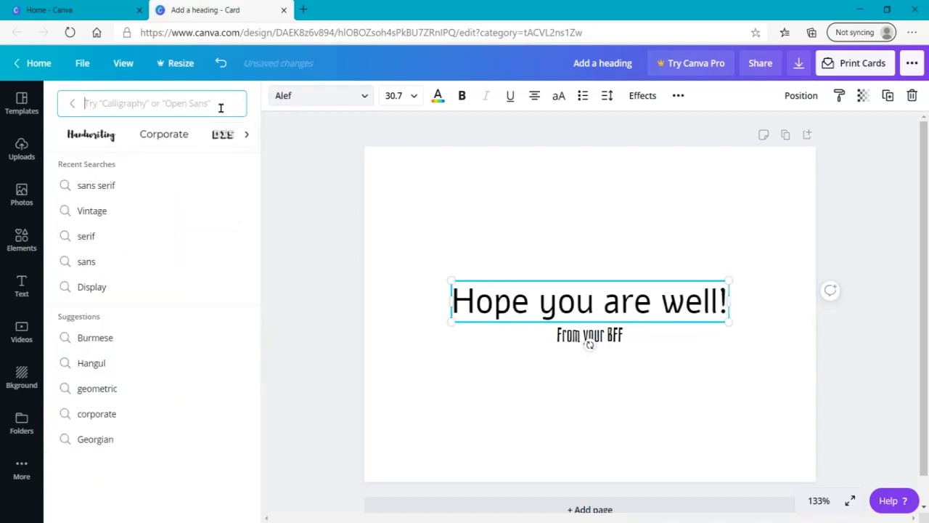
left_click(115, 243)
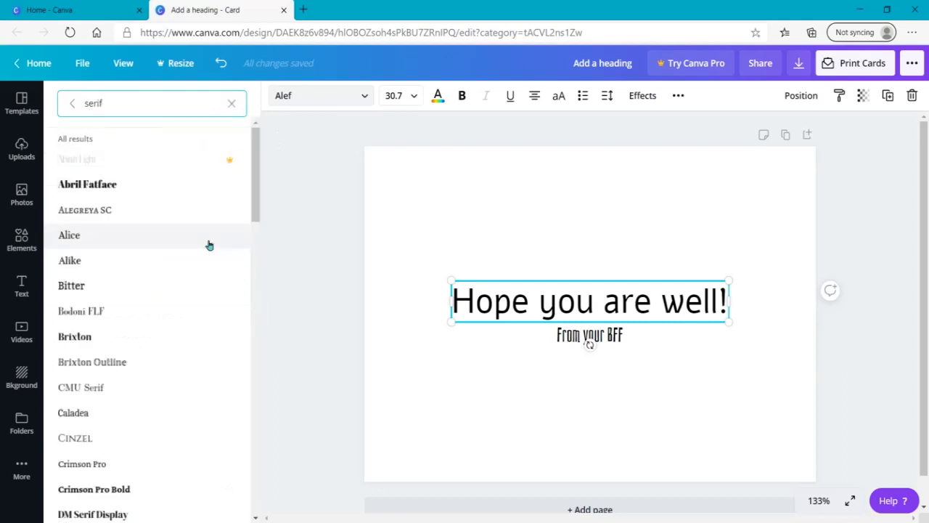
left_click(534, 343)
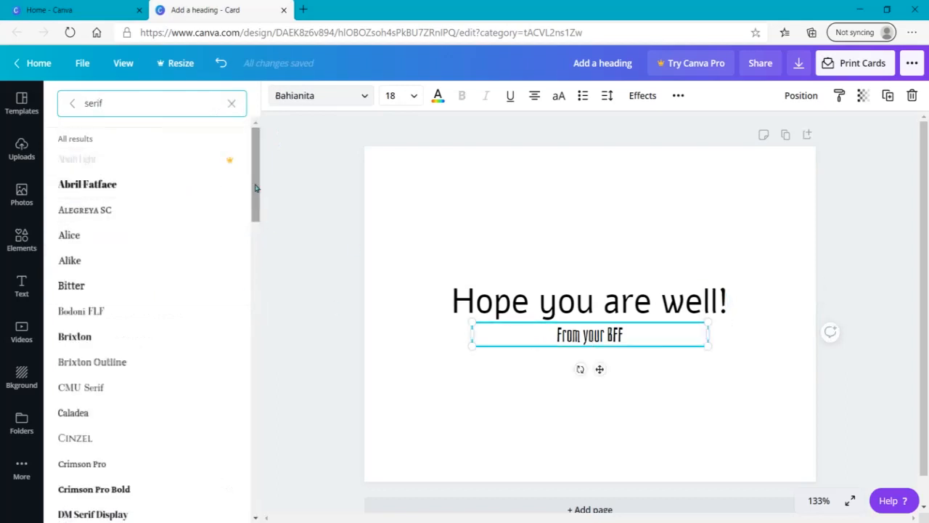
scroll(243, 212, "down", 2)
left_click(109, 332)
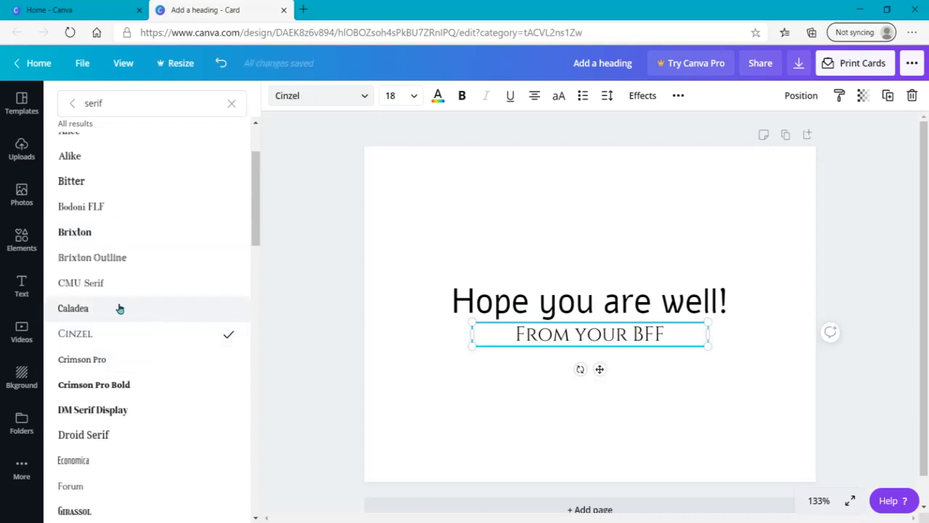
left_click(87, 463)
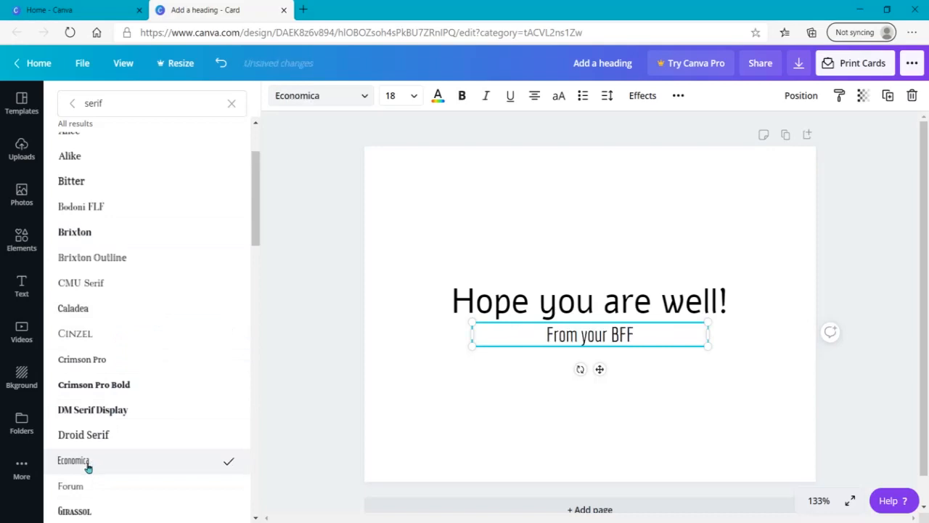
left_click(158, 240)
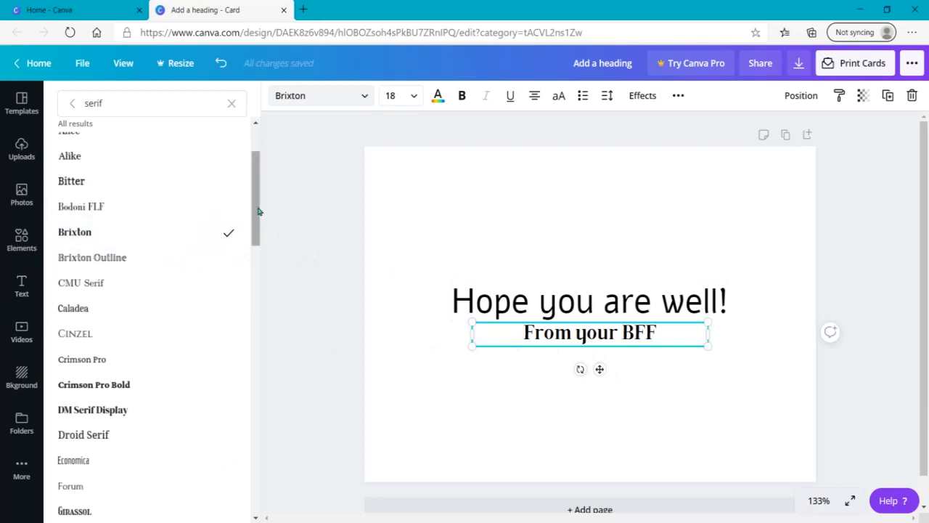
Try Alegreya SC on the subheading before setting its font to Alice, and deselect the text
left_click_drag(258, 207, 255, 165)
left_click(98, 214)
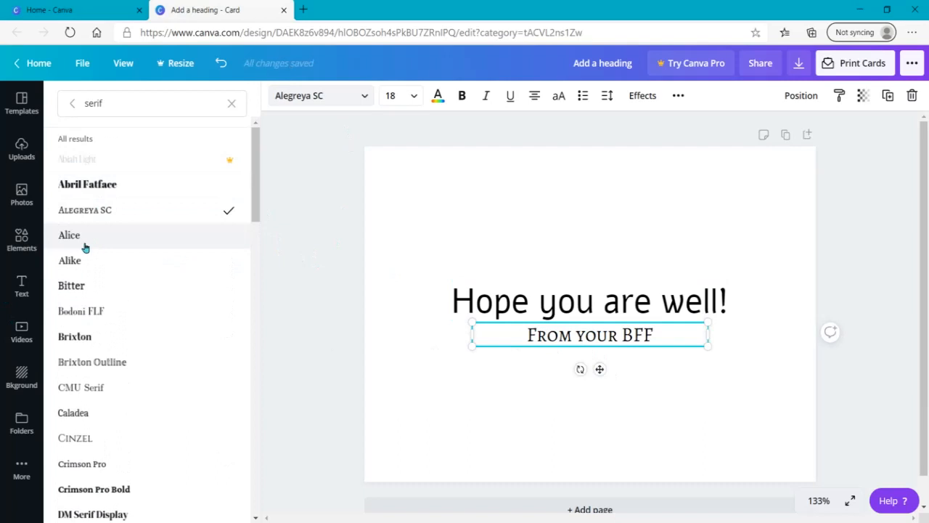
left_click(85, 240)
left_click(324, 315)
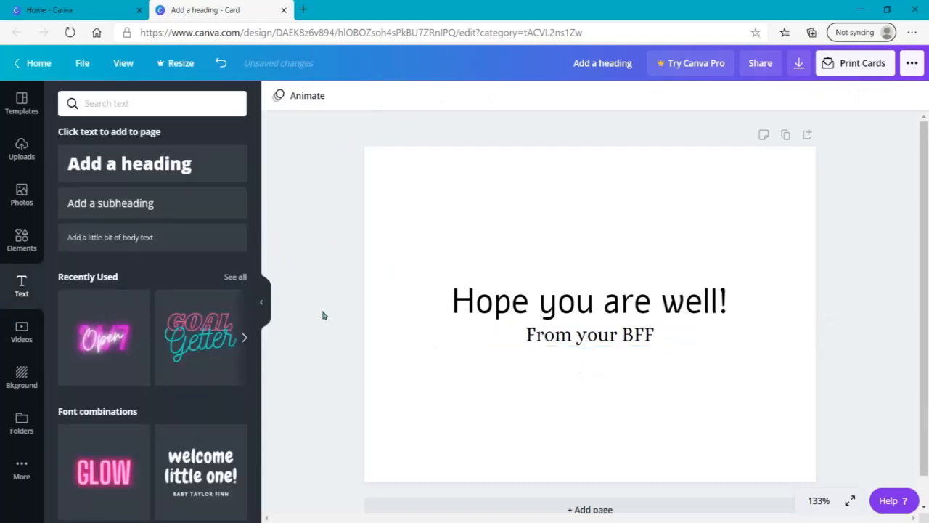
Try light purple on the heading text and settle on the dark blue default colour
left_click(662, 303)
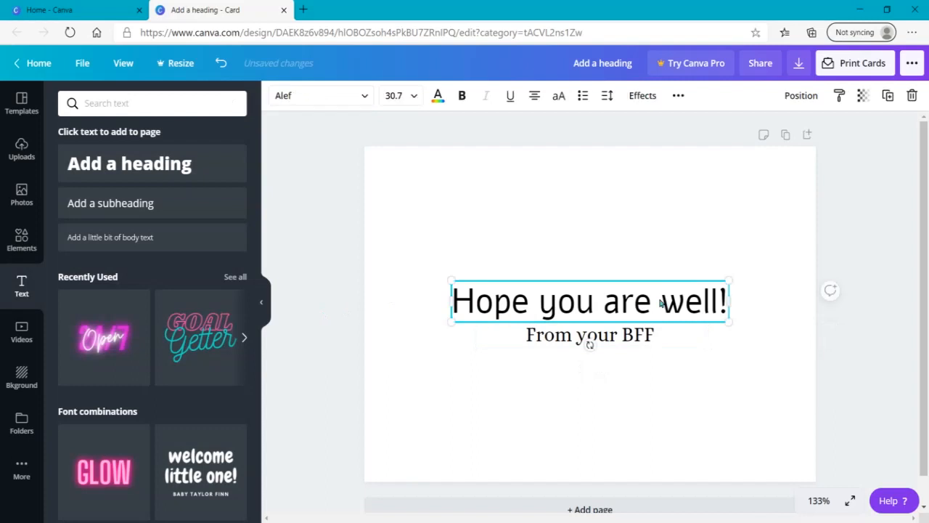
left_click(438, 98)
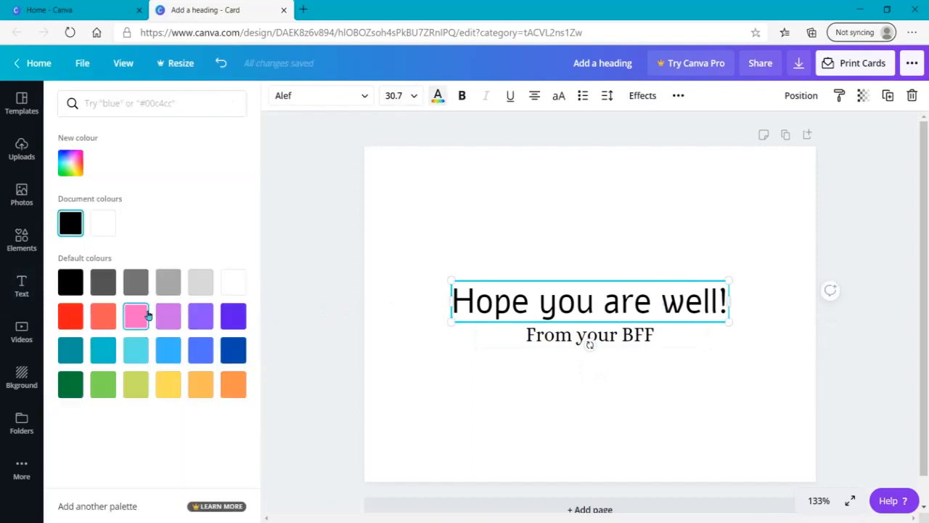
left_click(168, 316)
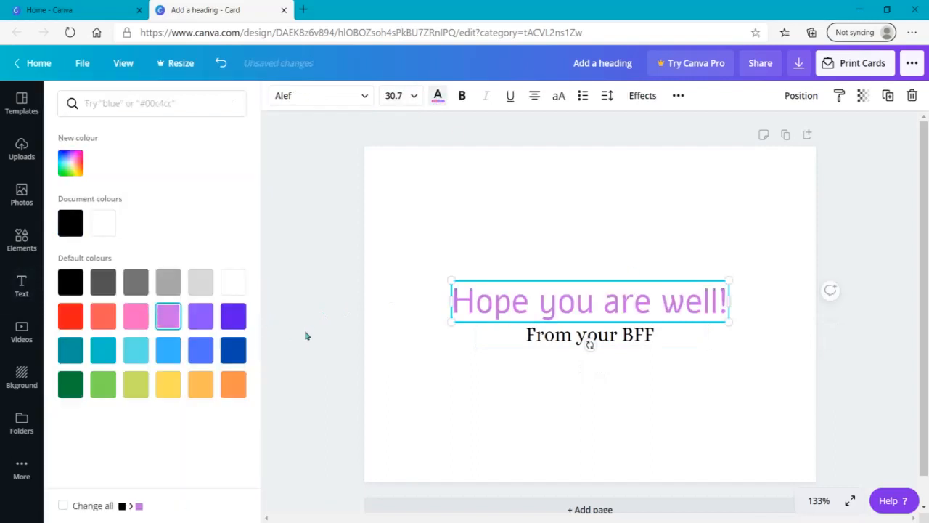
left_click(233, 350)
Colour the subheading text dark green from the default colours and deselect it
left_click(521, 342)
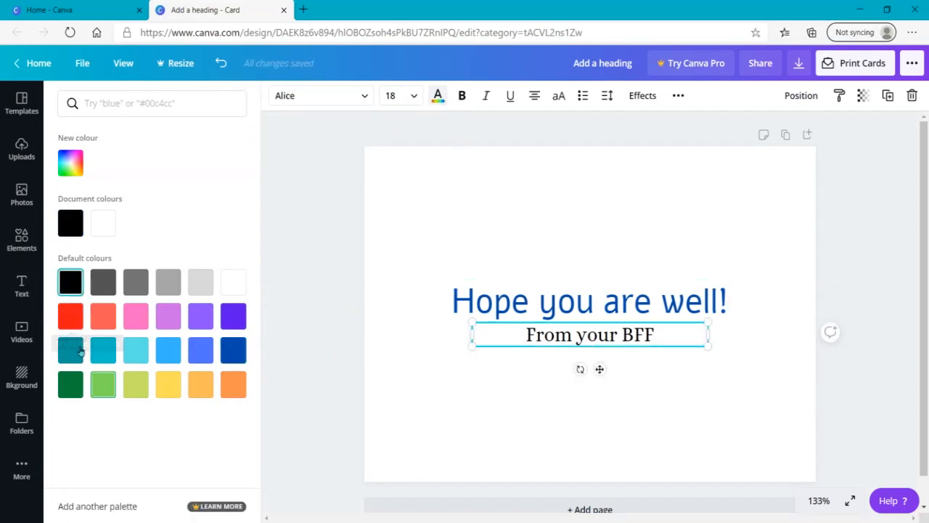
left_click(72, 386)
left_click(332, 315)
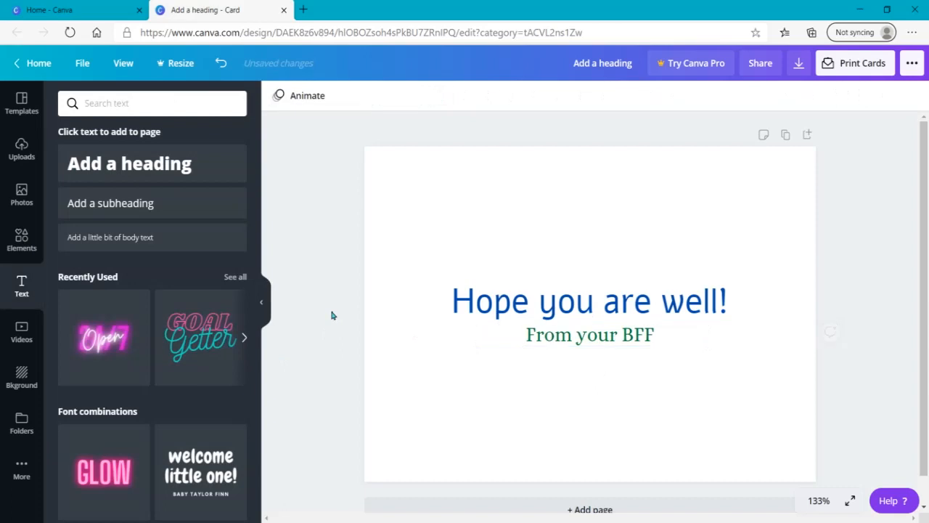
Try a light grey page background and change it to the dark grey default colour
left_click(390, 191)
left_click(276, 98)
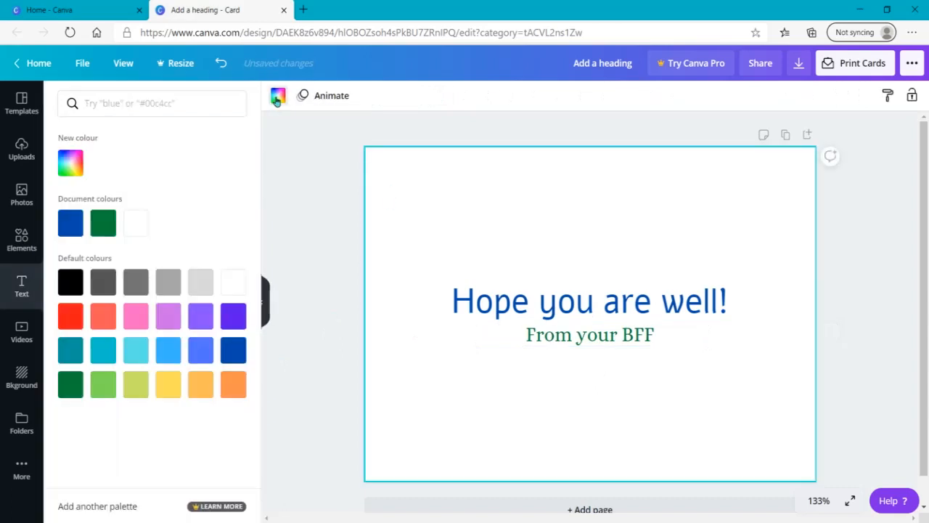
left_click(164, 284)
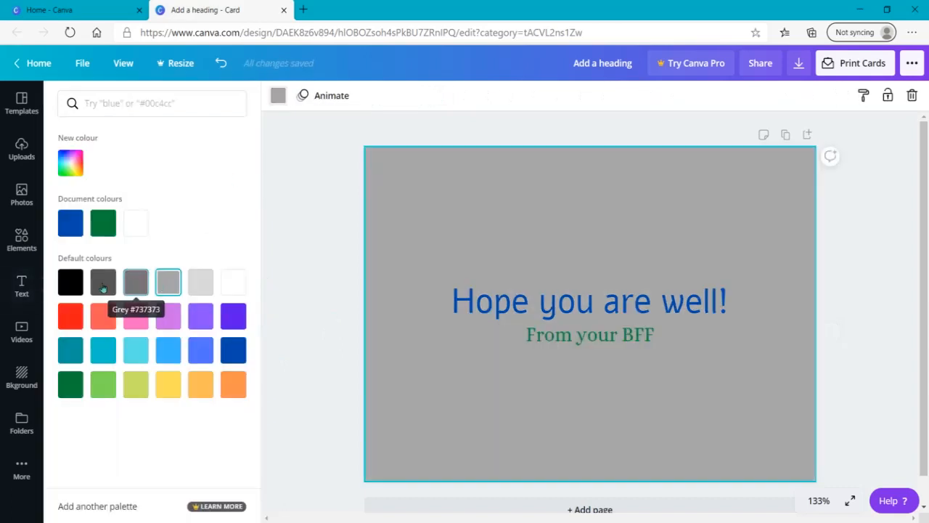
left_click(103, 282)
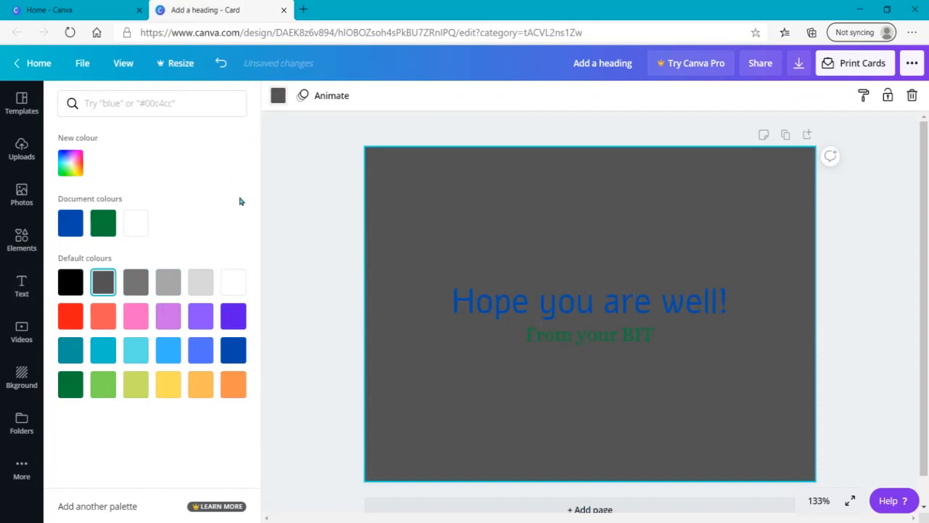
Open the font styles and try the Ovo/Now pairing before applying the Moontime/Glacial Indifference pairing to the card
left_click(21, 484)
left_click(78, 195)
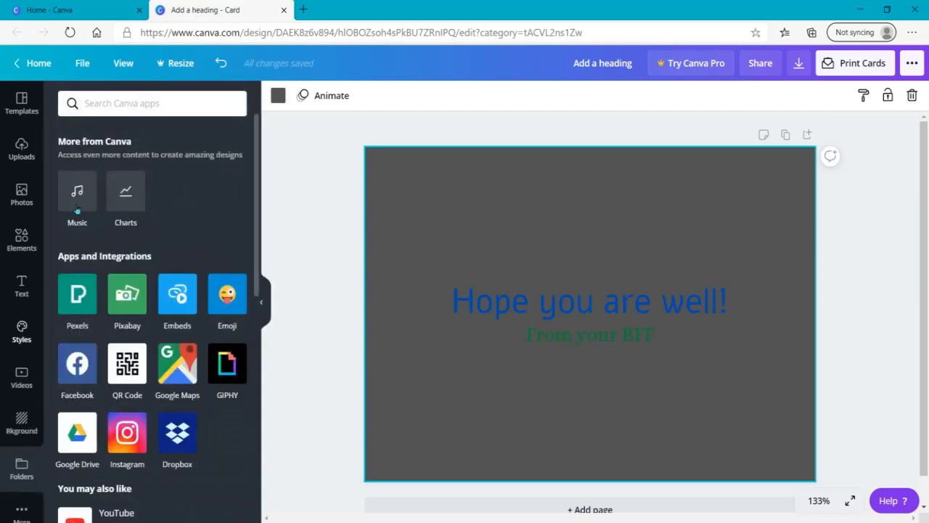
left_click(199, 118)
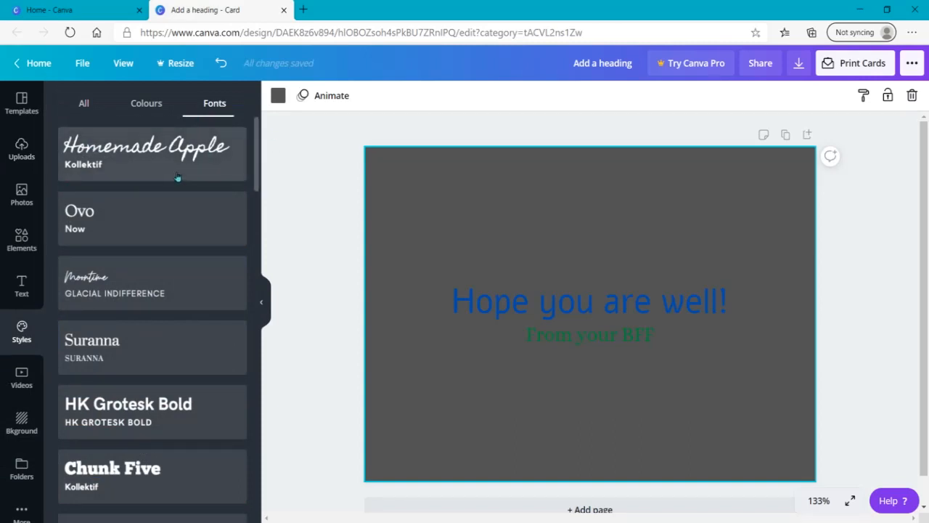
left_click(93, 219)
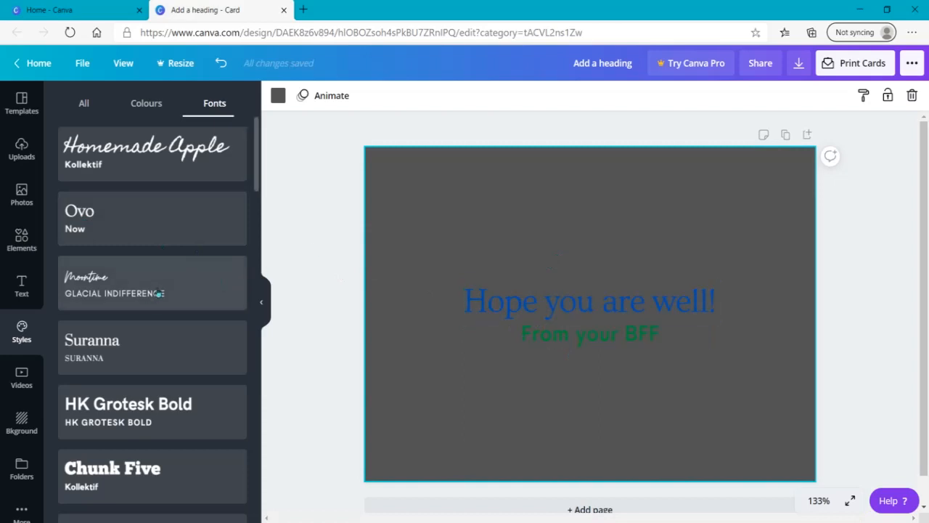
left_click(159, 293)
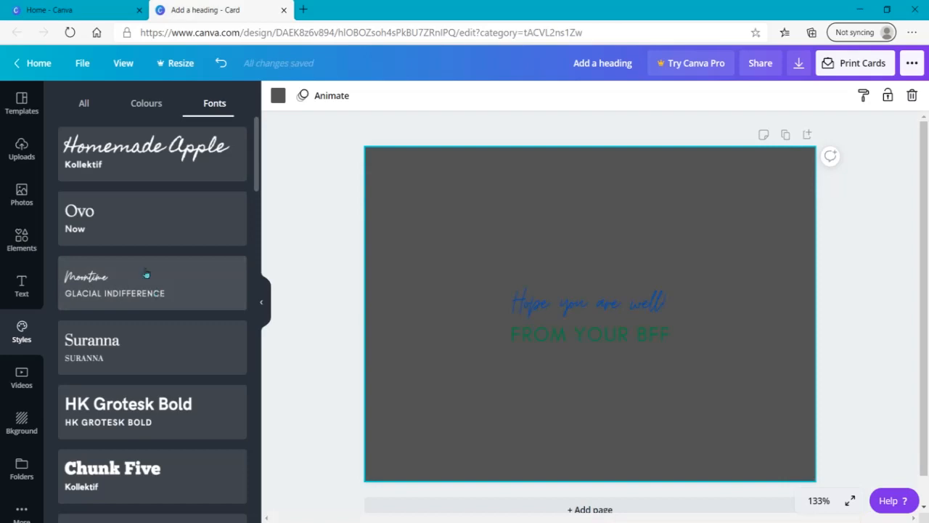
Try the "Have an awesome birthday!" and floral "happy birthday!" templates on a new second page, and delete that page
left_click(21, 109)
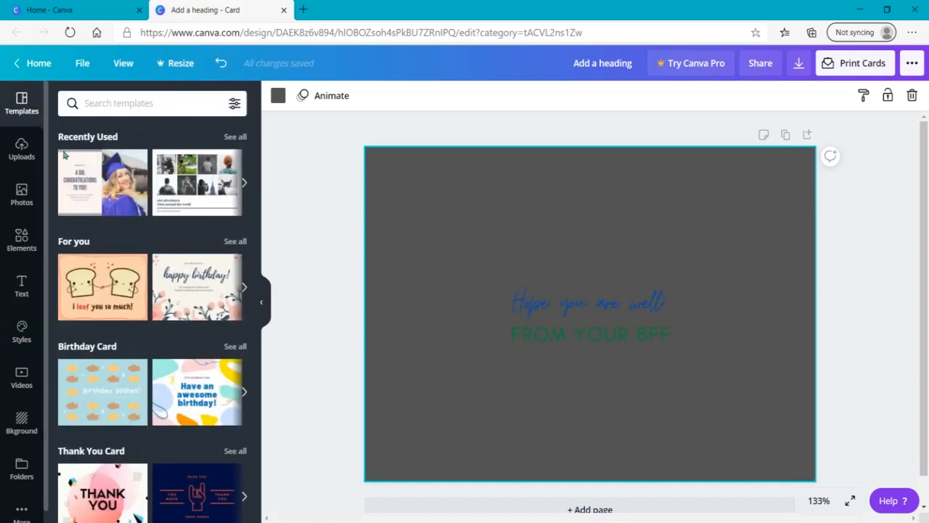
left_click(660, 508)
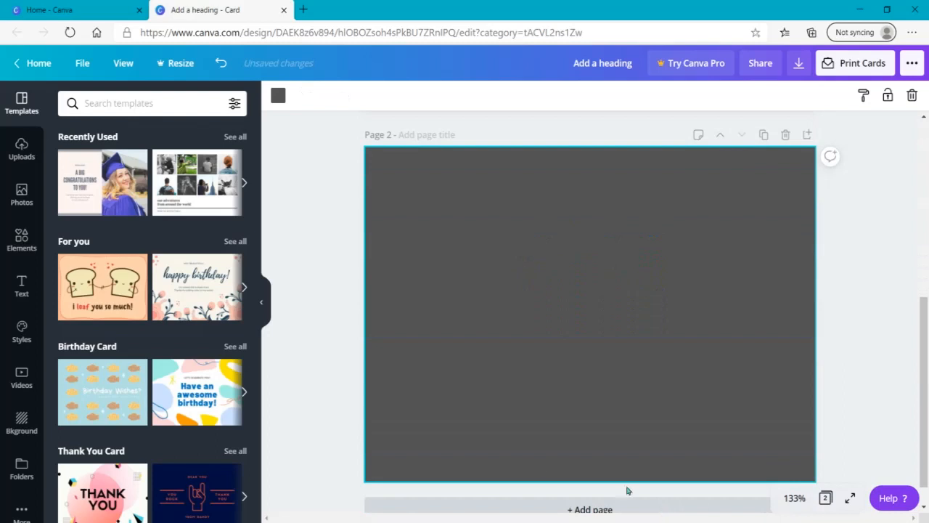
left_click(189, 397)
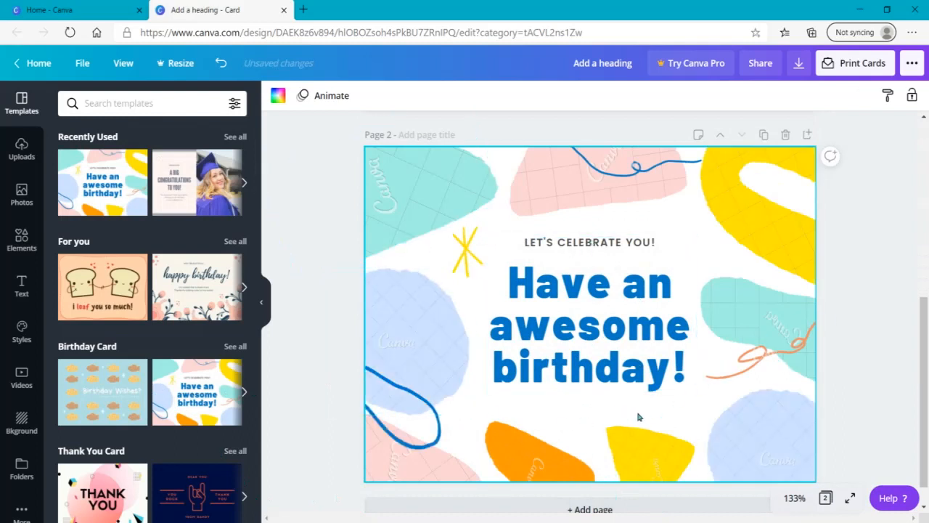
left_click(557, 246)
left_click(575, 361)
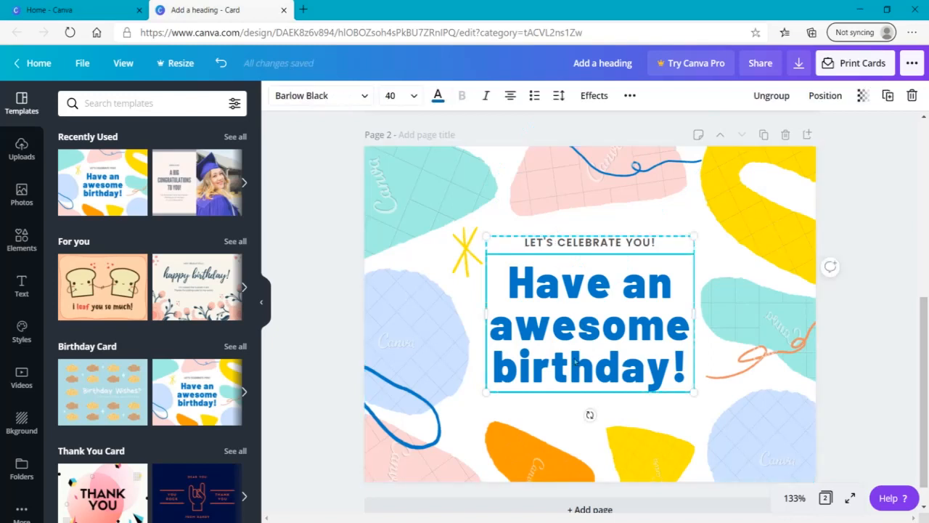
left_click(216, 289)
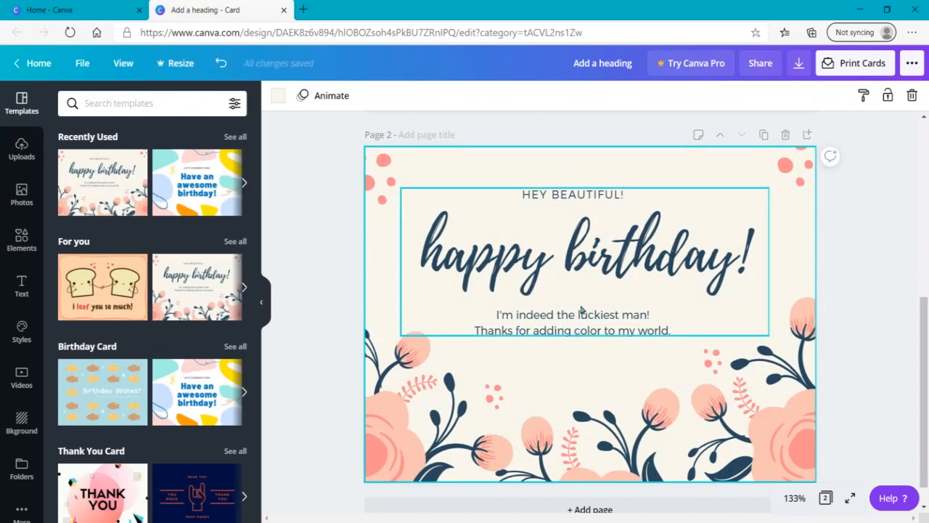
left_click(785, 134)
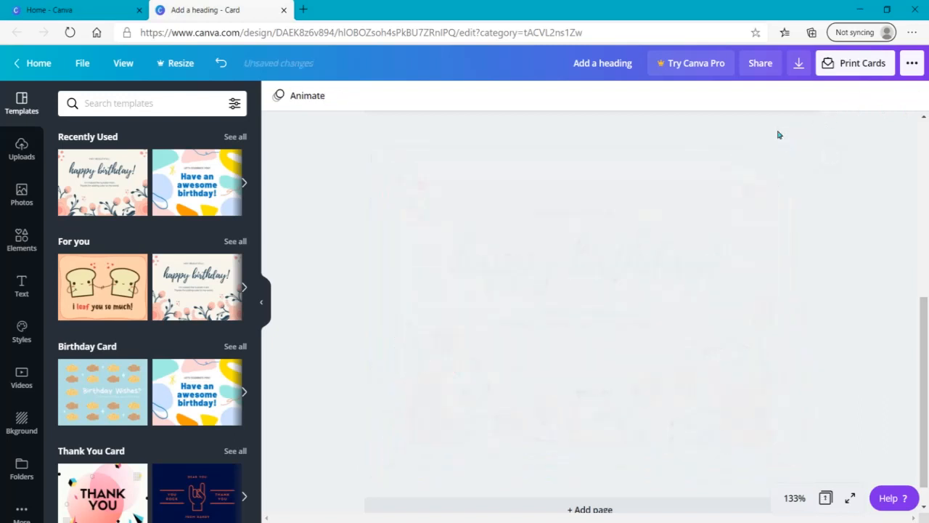
Try uppercase on the "Hope you are well!" heading and switch it back to normal case
left_click(587, 276)
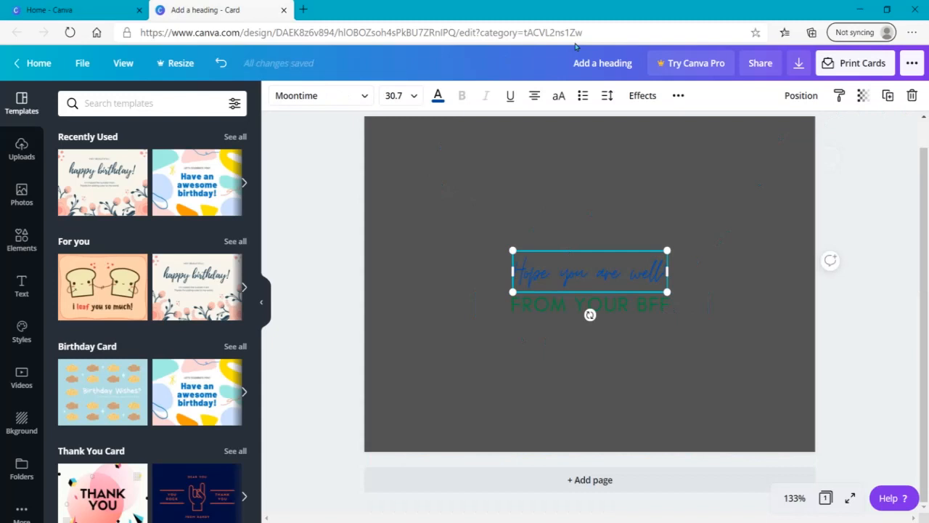
left_click(556, 97)
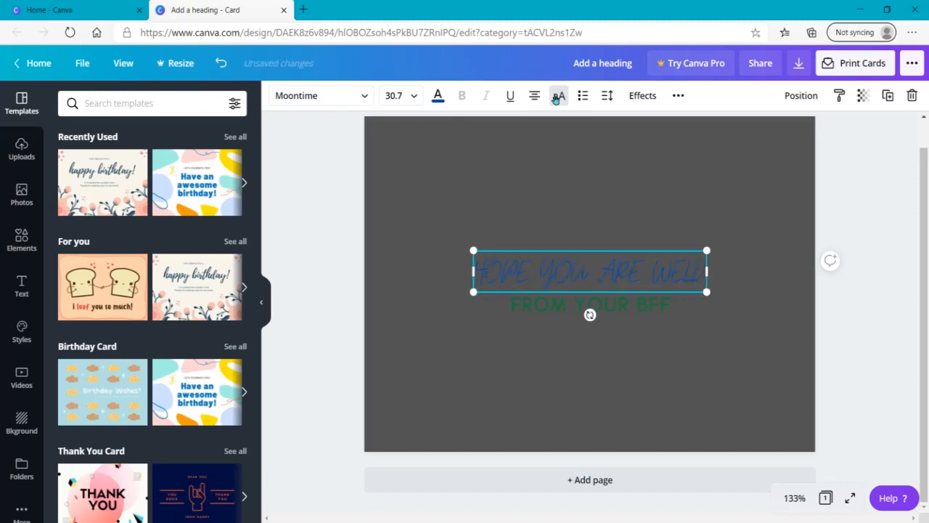
left_click(557, 97)
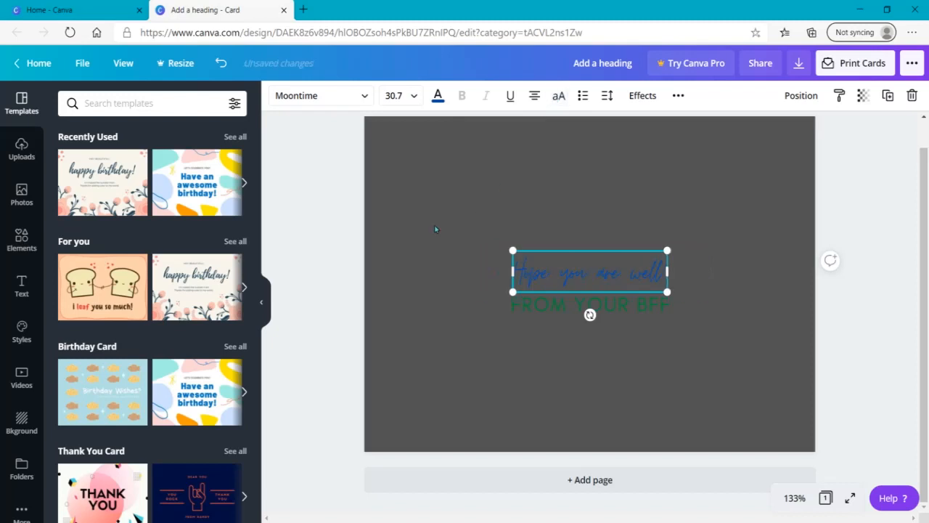
Delete the page's dark grey background and turn off uppercase for the "From your BFF" subheading
left_click(436, 229)
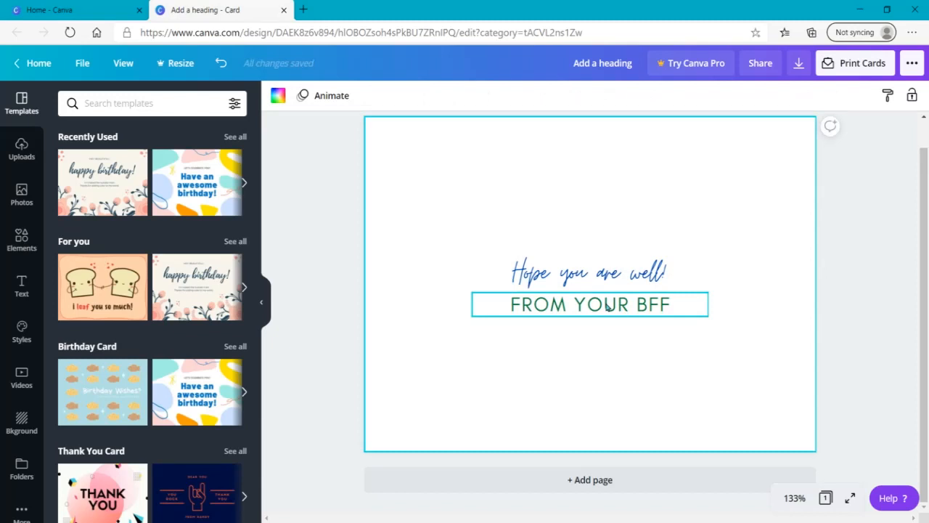
left_click(608, 307)
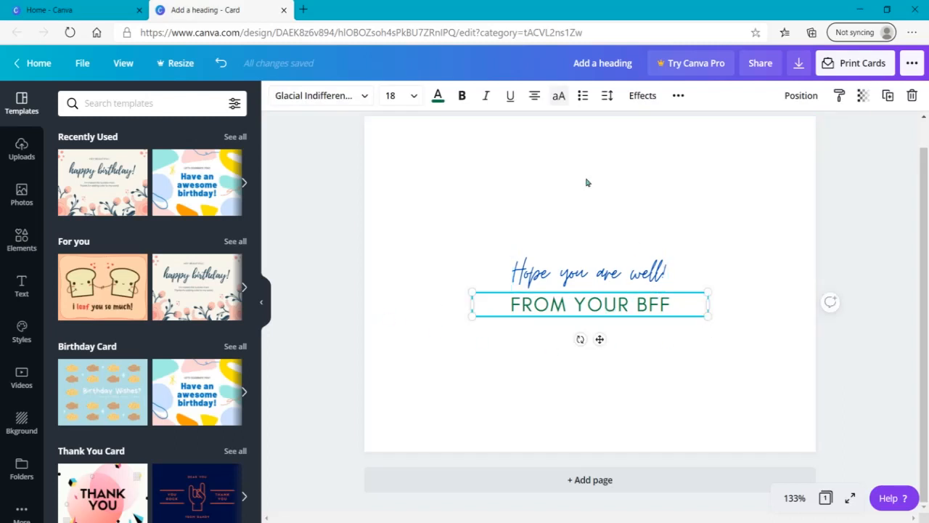
left_click(560, 99)
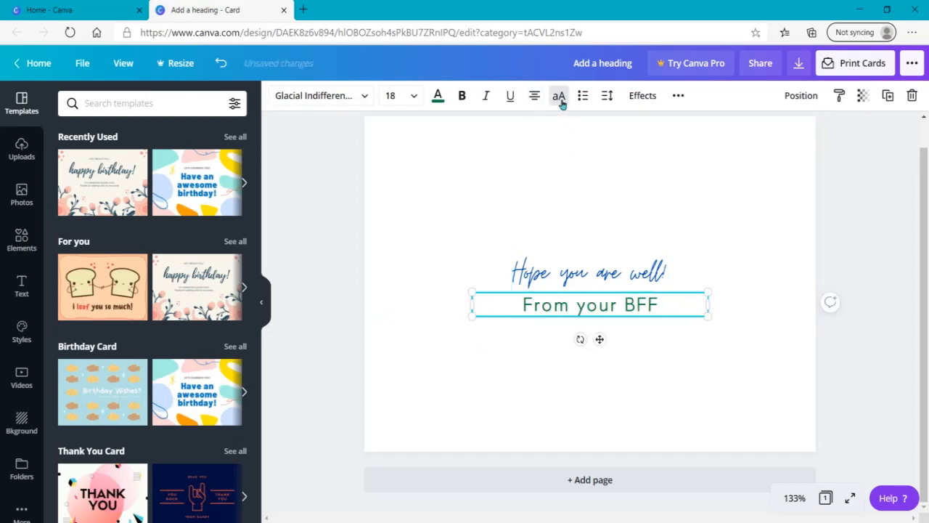
Toggle uppercase on the "From your BFF" subheading, ending with it in all capitals
left_click(560, 99)
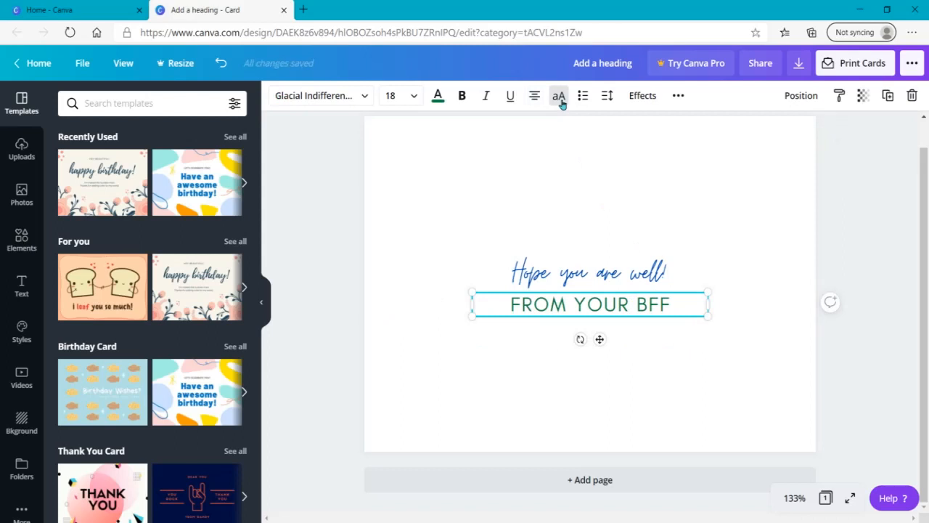
left_click(559, 99)
left_click(560, 99)
Widen the letter spacing of the "Hope you are well!" heading
left_click(582, 277)
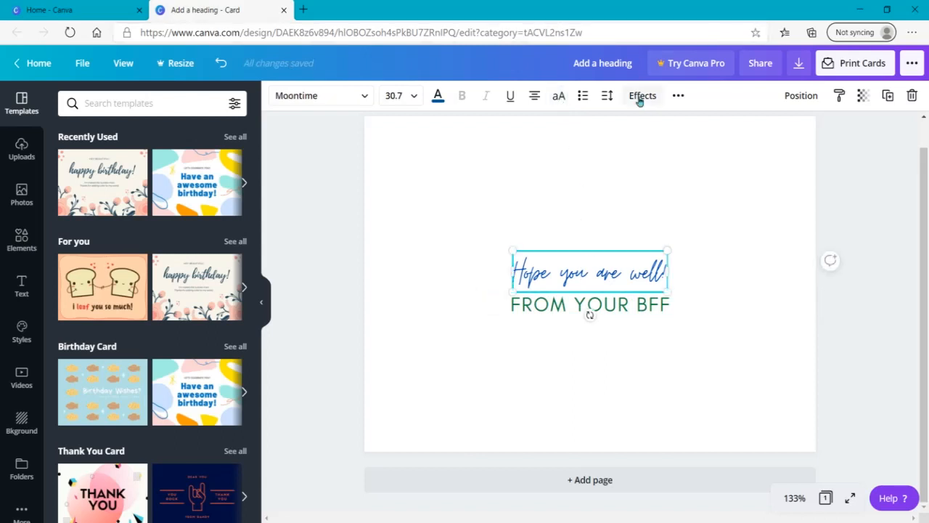
left_click(607, 102)
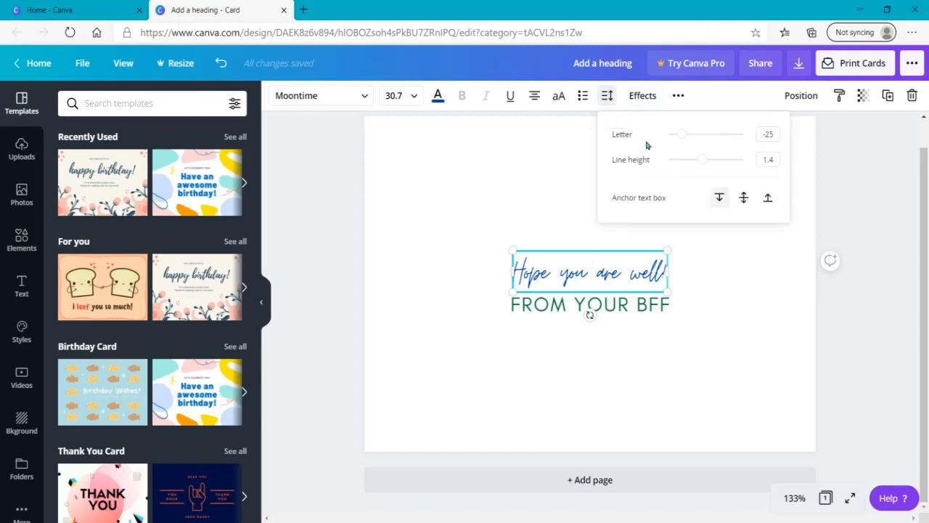
mouse_move(682, 136)
left_mouse_down()
mouse_move(720, 136)
mouse_move(700, 134)
left_mouse_up()
left_click(820, 383)
Set the letter spacing of the "FROM YOUR BFF" subheading to 24
left_click(627, 320)
left_click(607, 96)
left_click_drag(689, 137, 687, 135)
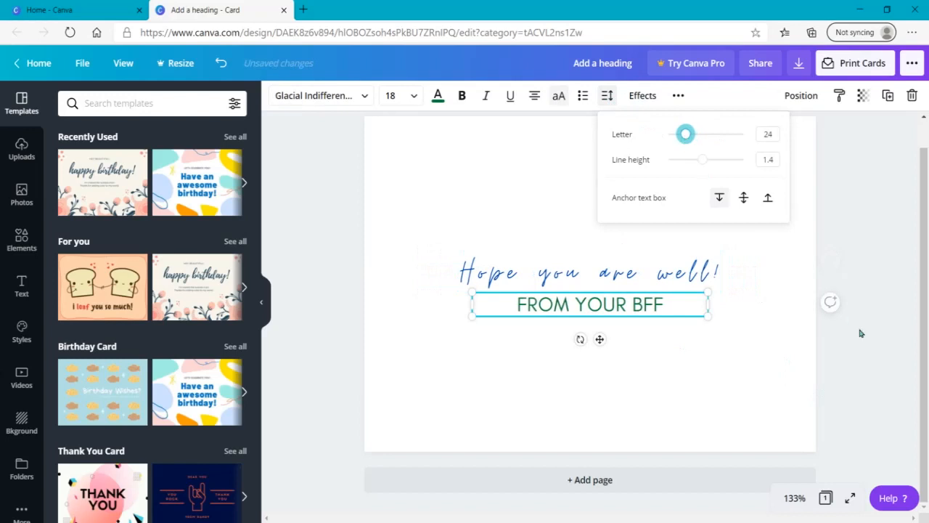
left_click(861, 333)
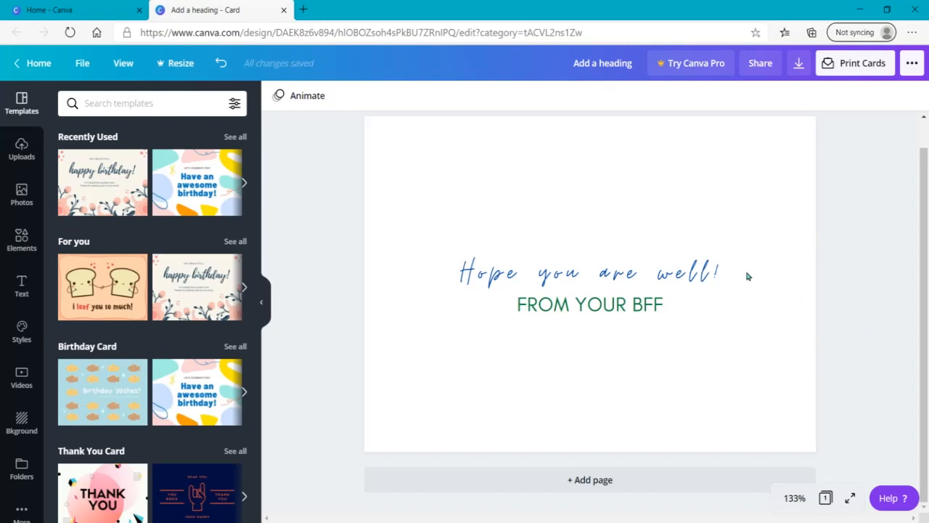
Apply the Splice text effect to the "Hope you are well!" heading
left_click(661, 270)
left_click(623, 96)
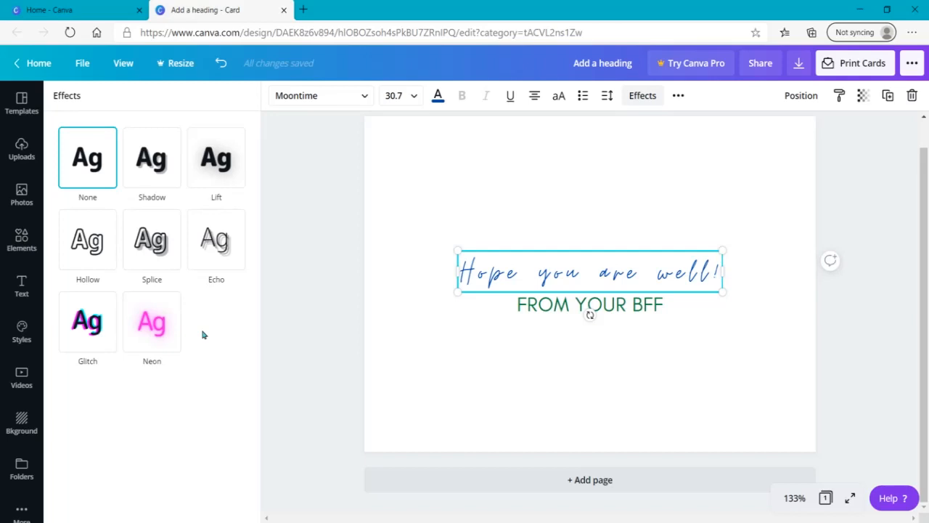
left_click(152, 250)
Try the Echo text effect on the "FROM YOUR BFF" subheading and set its effect back to None
left_click(520, 311)
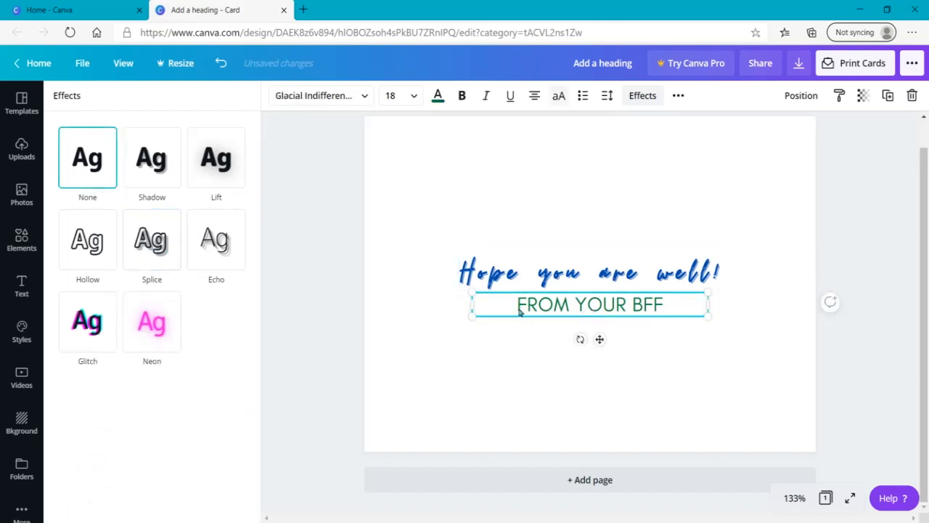
left_click(231, 259)
left_click(337, 338)
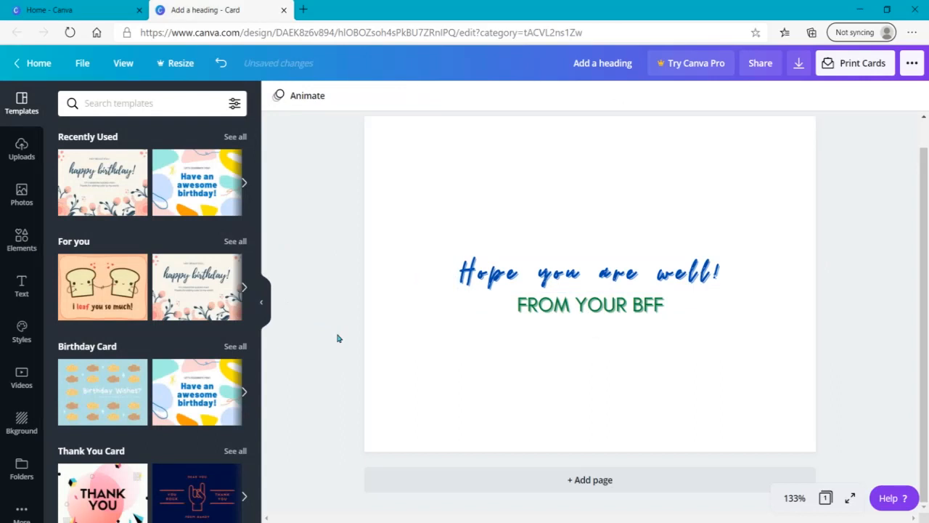
left_click(614, 308)
left_click(637, 97)
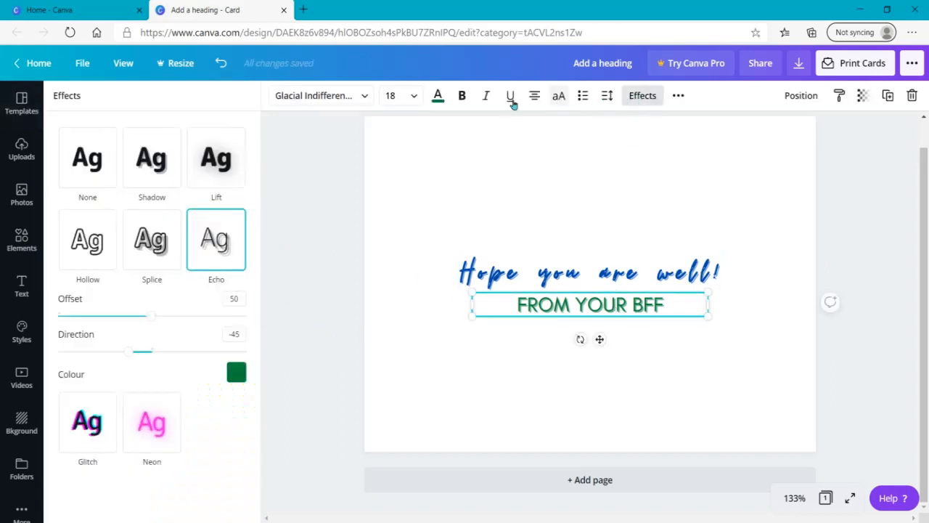
left_click(86, 167)
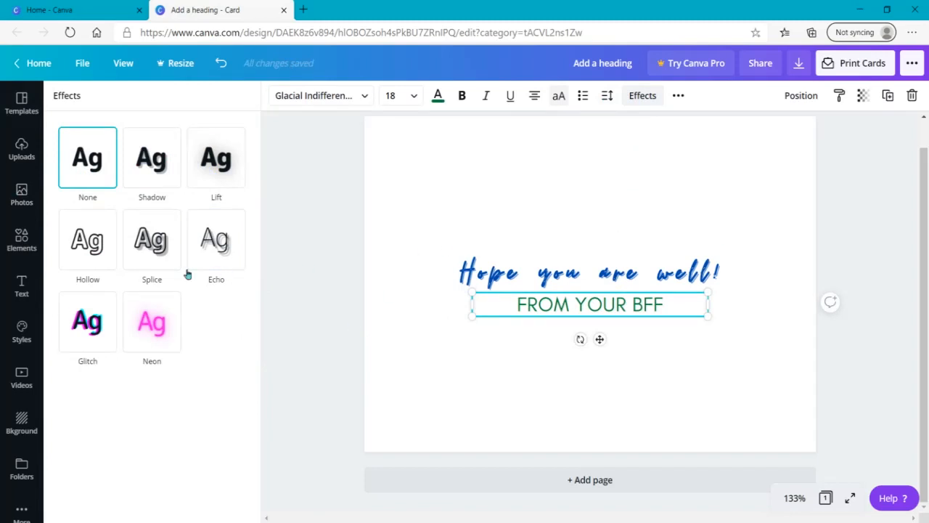
Apply the Glitch effect to the subheading with the blue-and-red colour option, offset 100 and direction 117
left_click(86, 340)
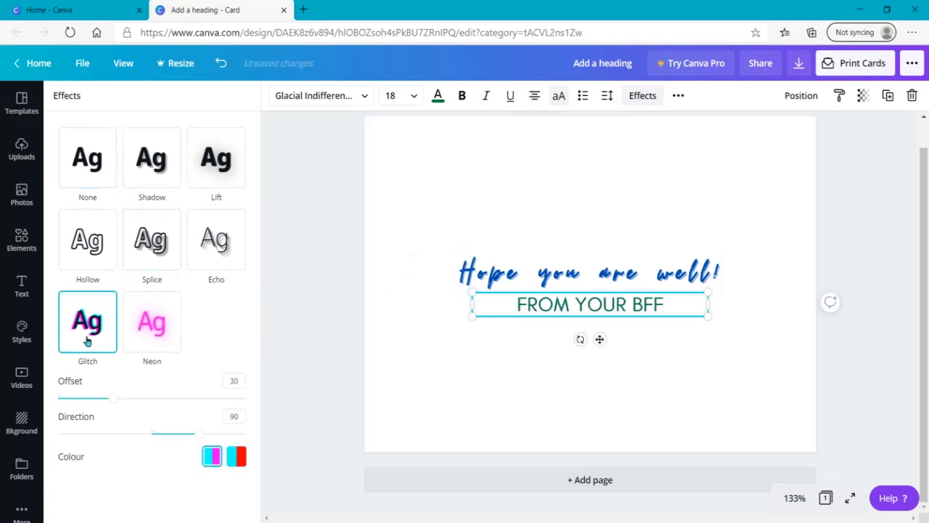
left_click(231, 459)
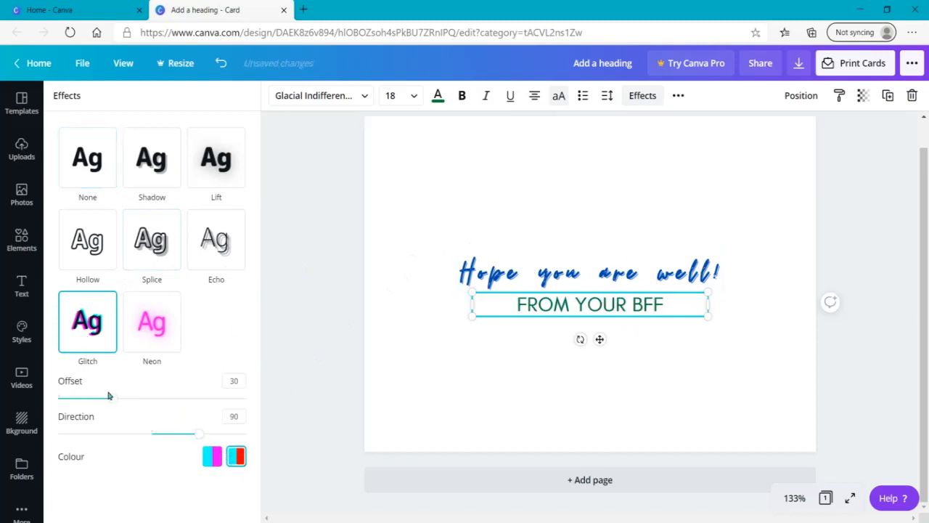
left_click_drag(113, 400, 265, 415)
mouse_move(199, 435)
left_mouse_down()
mouse_move(232, 434)
mouse_move(213, 435)
left_mouse_up()
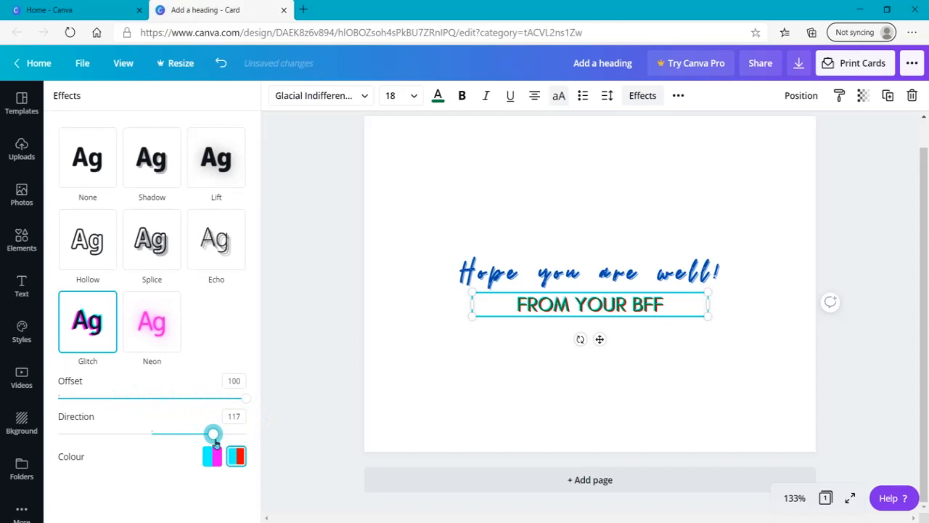
Change the text colour of the "FROM YOUR BFF" subheading to black
left_click(438, 97)
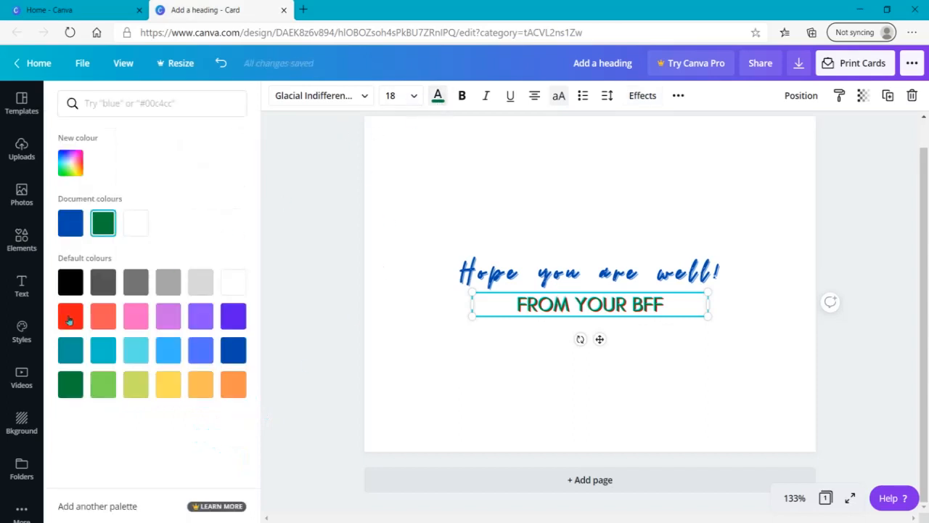
left_click(71, 281)
left_click(299, 343)
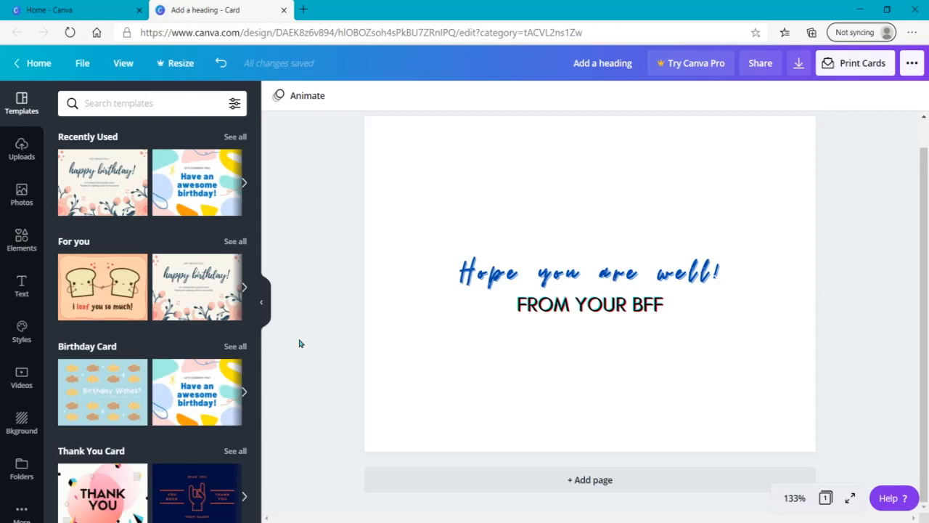
Remove the Glitch effect from the "FROM YOUR BFF" subheading
mouse_move(926, 249)
left_mouse_down()
mouse_move(926, 222)
mouse_move(927, 254)
left_mouse_up()
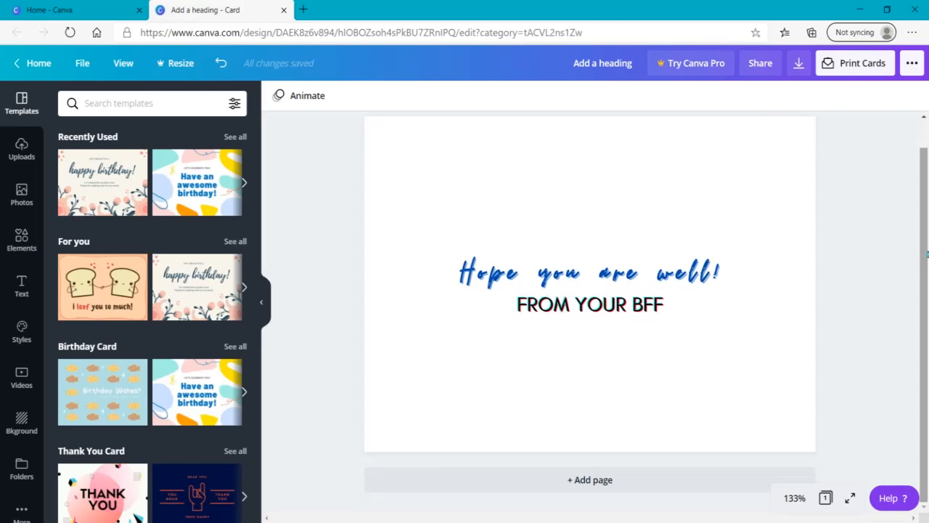
left_click(600, 279)
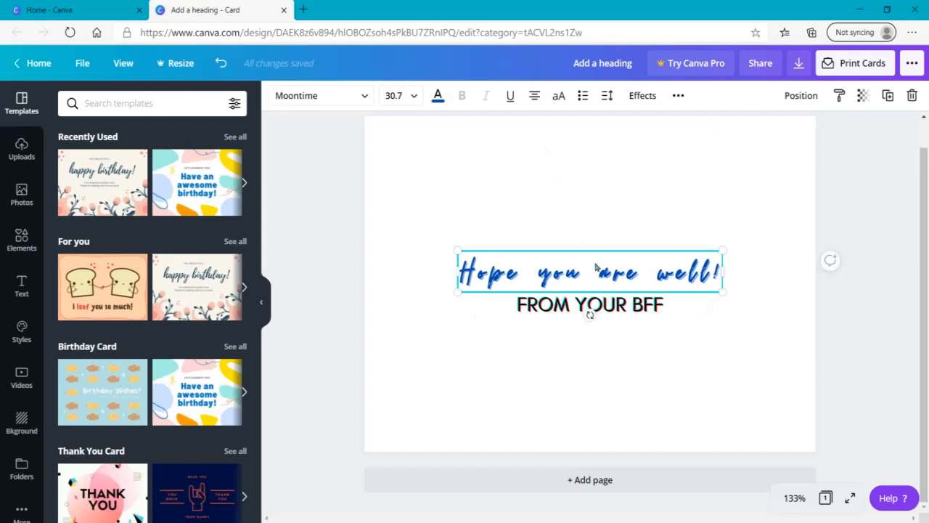
left_click(642, 102)
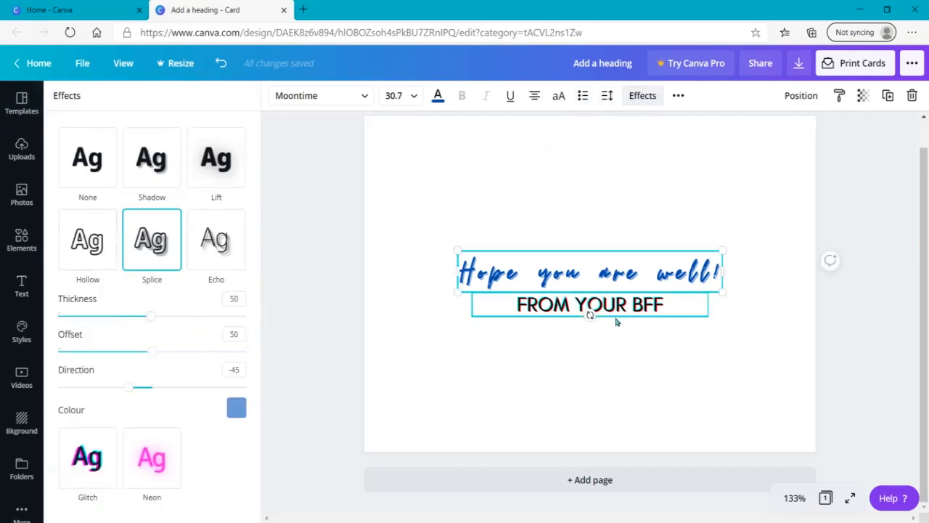
left_click(616, 319)
left_click(92, 181)
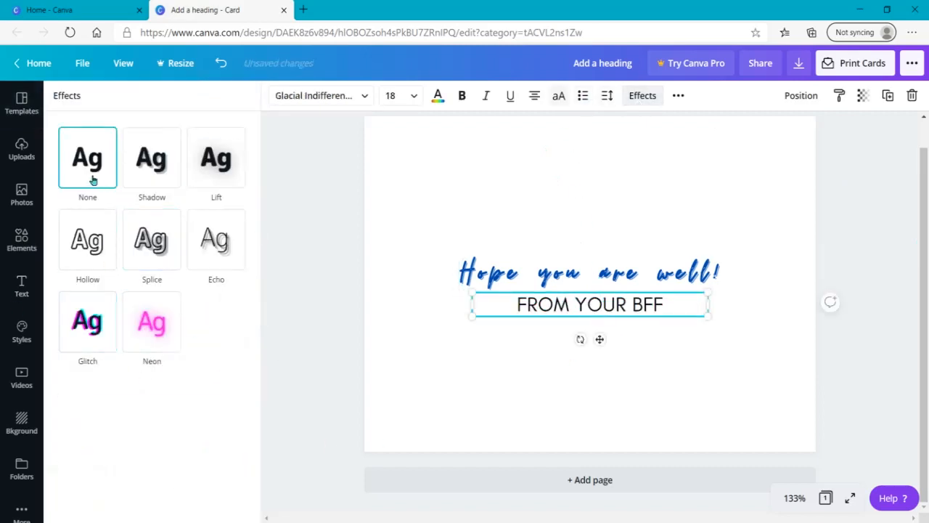
left_click(285, 373)
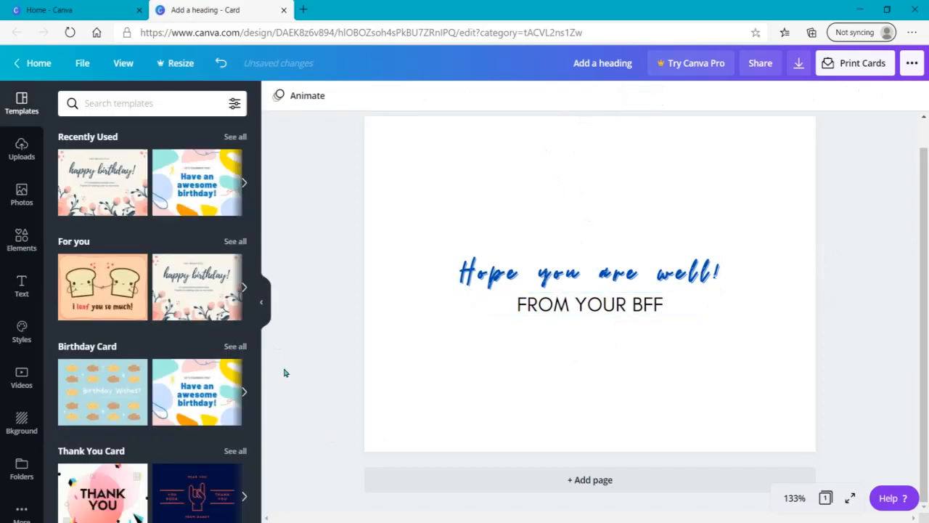
Try white and blue shades for the heading's Splice effect colour and set it to teal
left_click(553, 269)
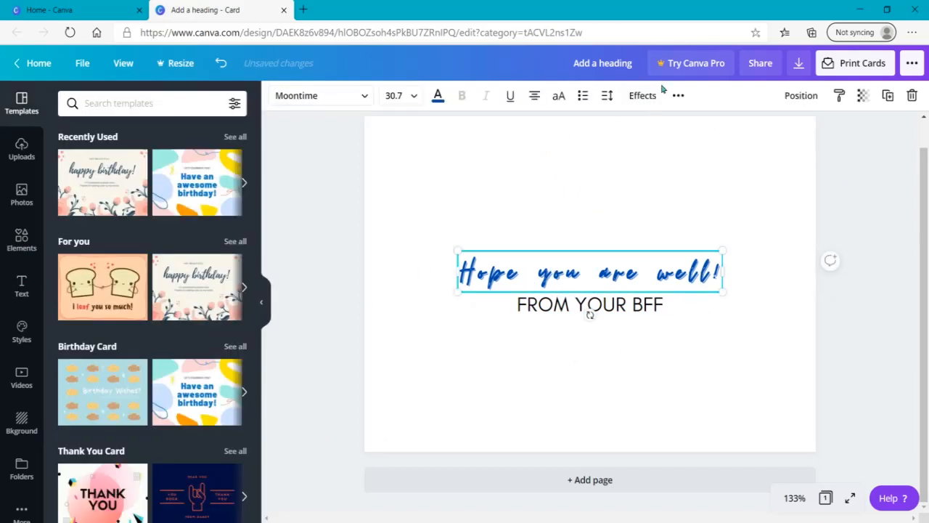
left_click(643, 99)
left_click(236, 408)
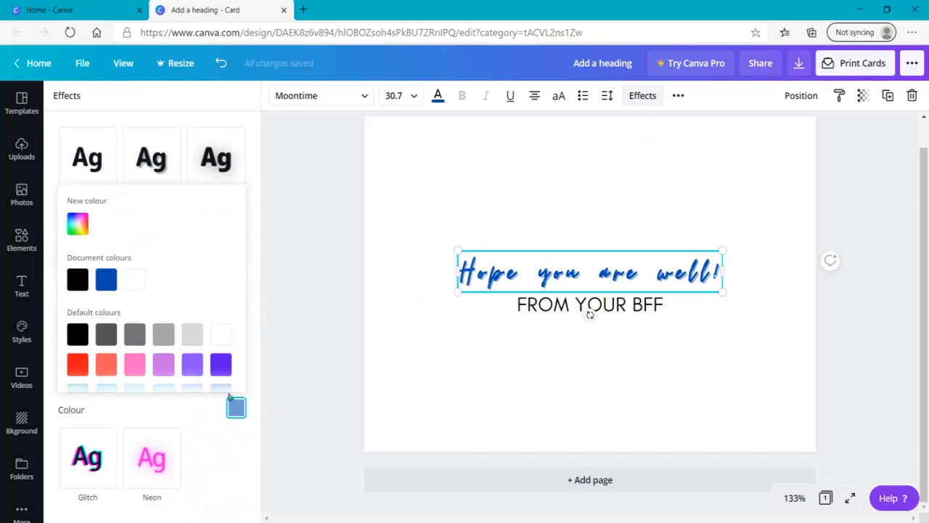
left_click(228, 332)
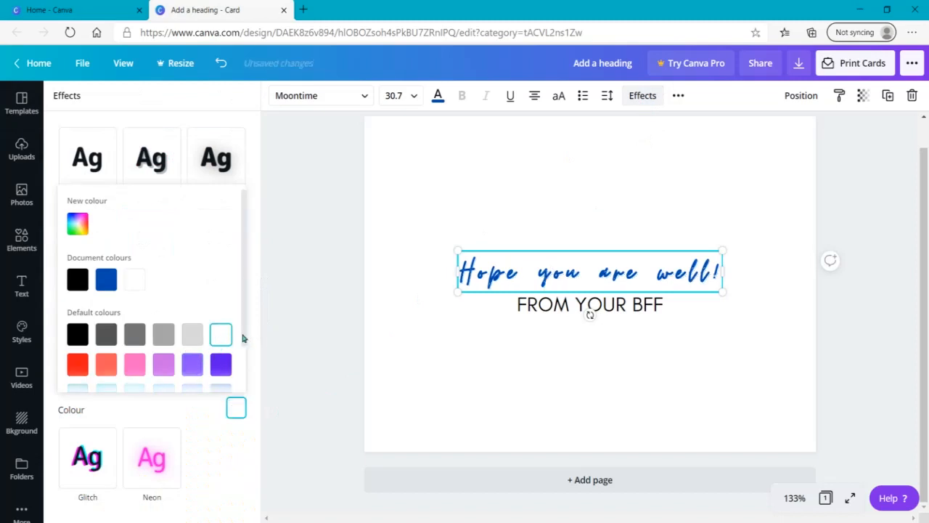
left_click_drag(244, 338, 241, 373)
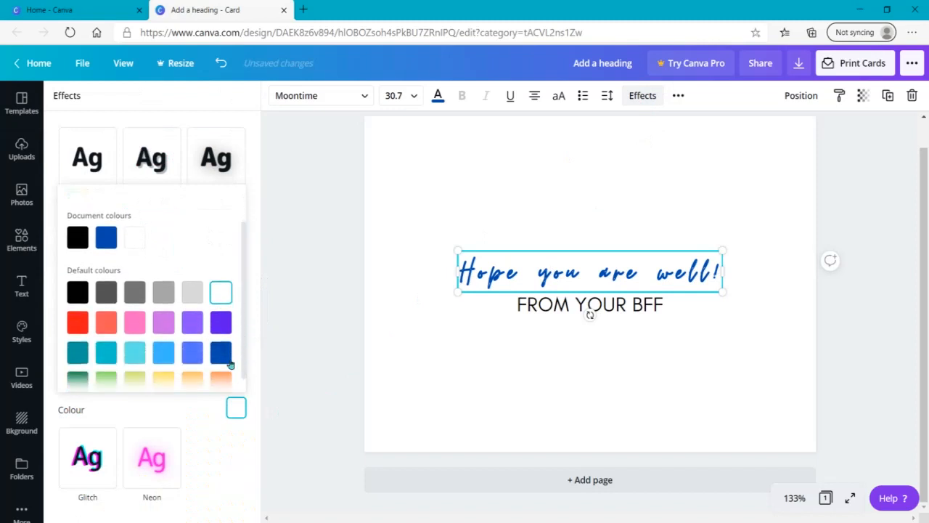
left_click(163, 352)
left_click(191, 352)
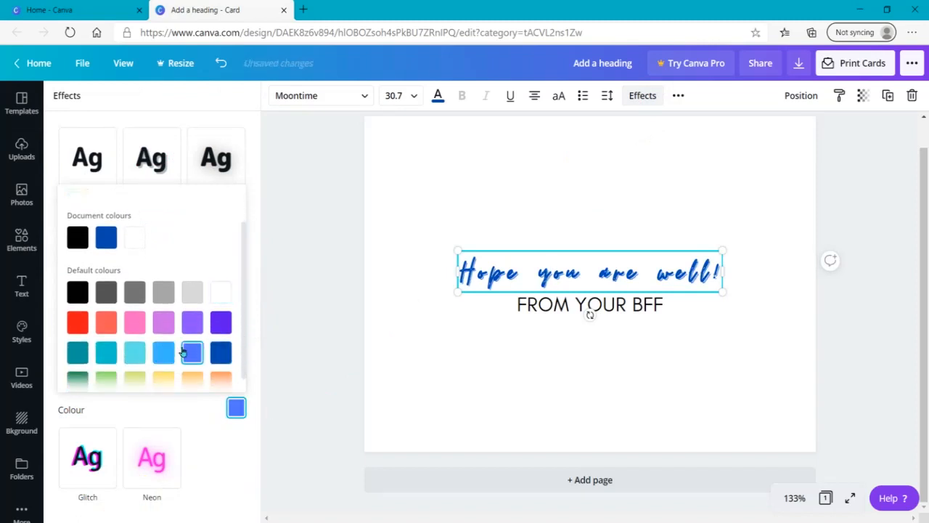
left_click(78, 353)
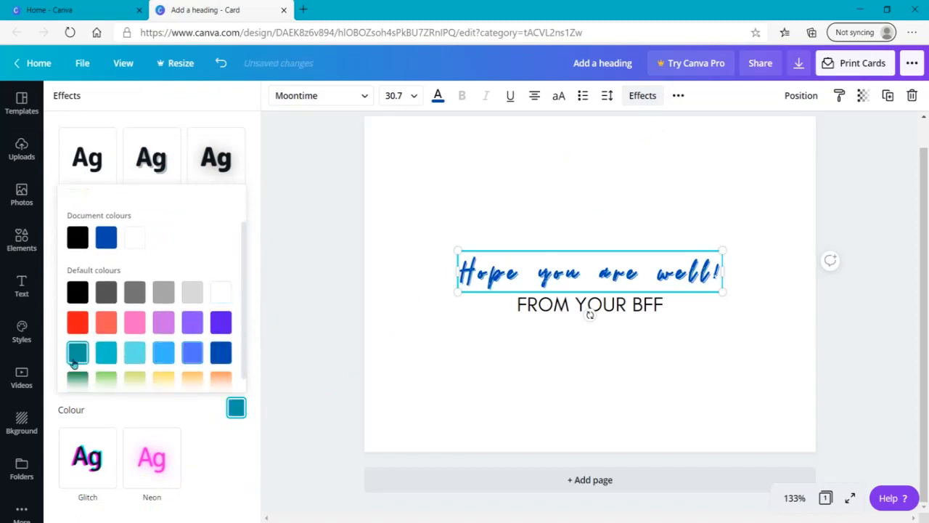
left_click(332, 340)
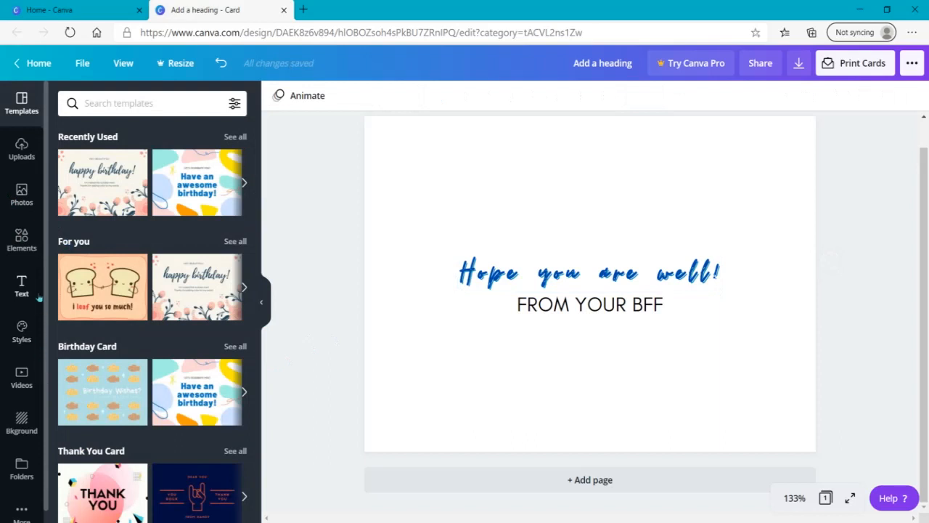
Find the photo grids among the elements and add a five-cell grid with one tall cell beside four smaller ones to the card
left_click(22, 238)
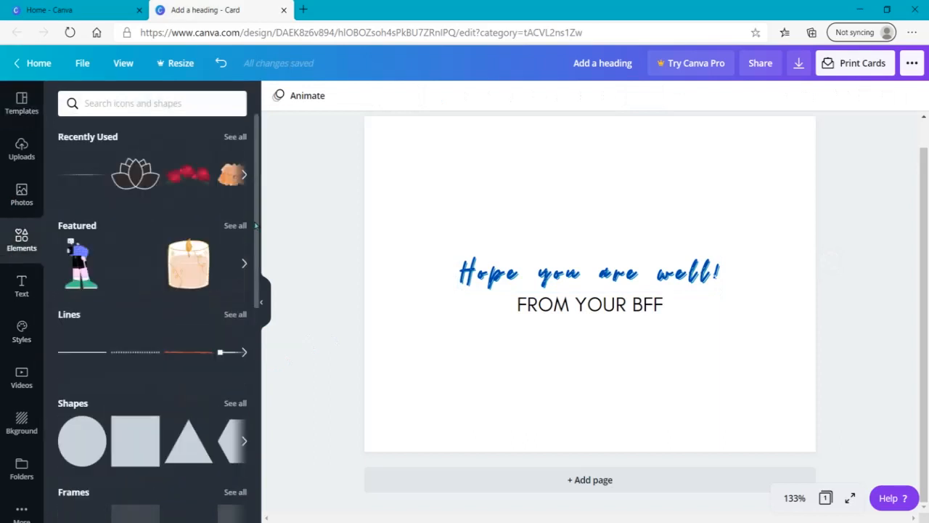
scroll(224, 395, "down", 6)
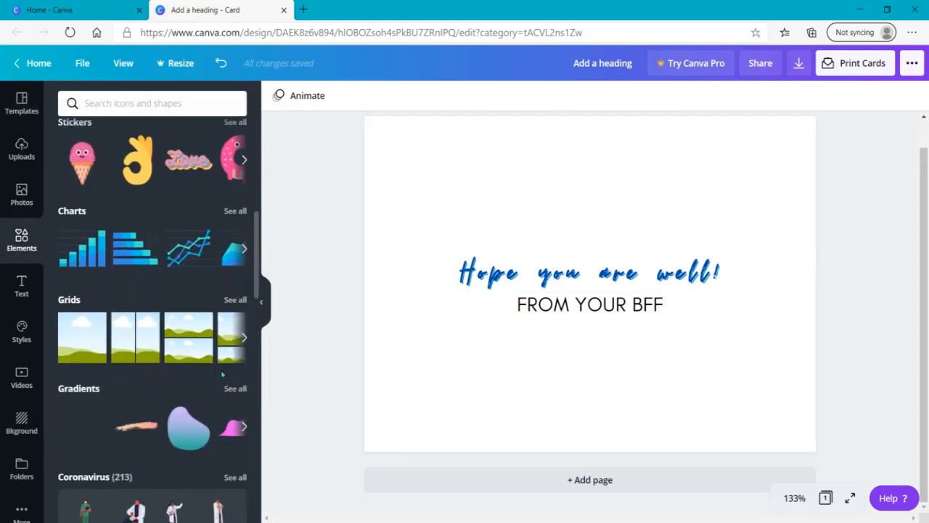
left_click(236, 299)
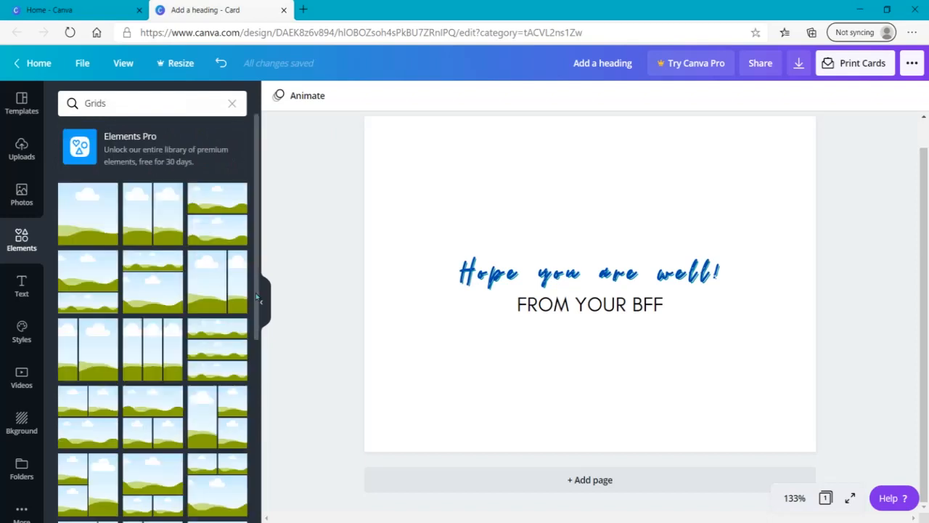
scroll(208, 435, "down", 5)
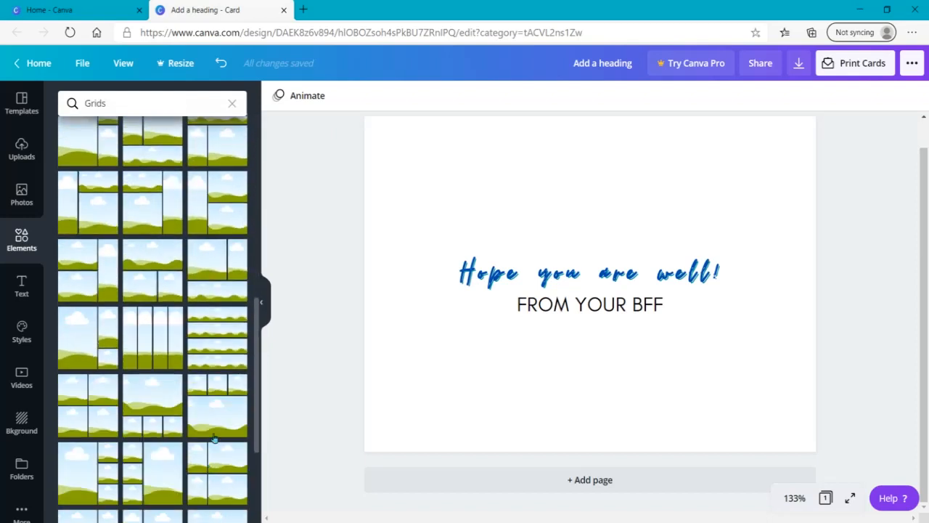
left_click_drag(211, 416, 390, 144)
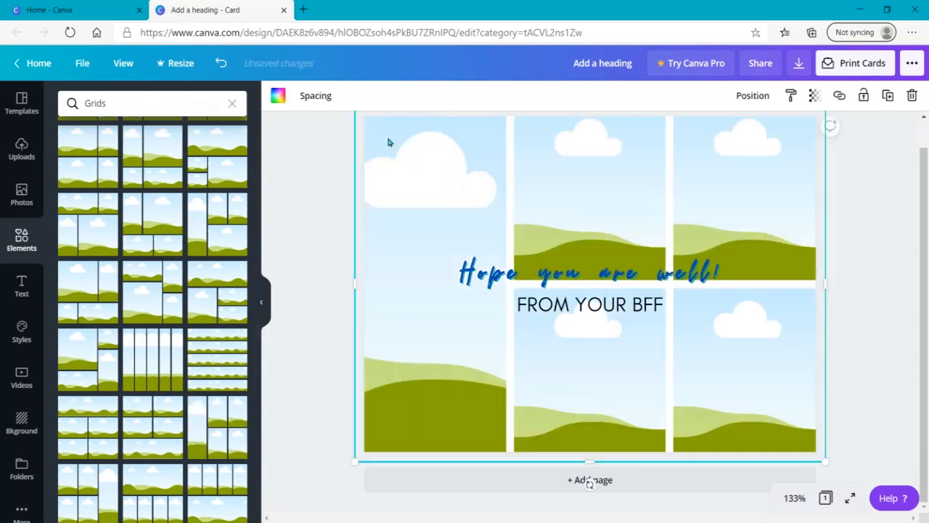
Try different backgrounds behind the photo grid and apply the pink, purple and teal geometric one
left_click(263, 319)
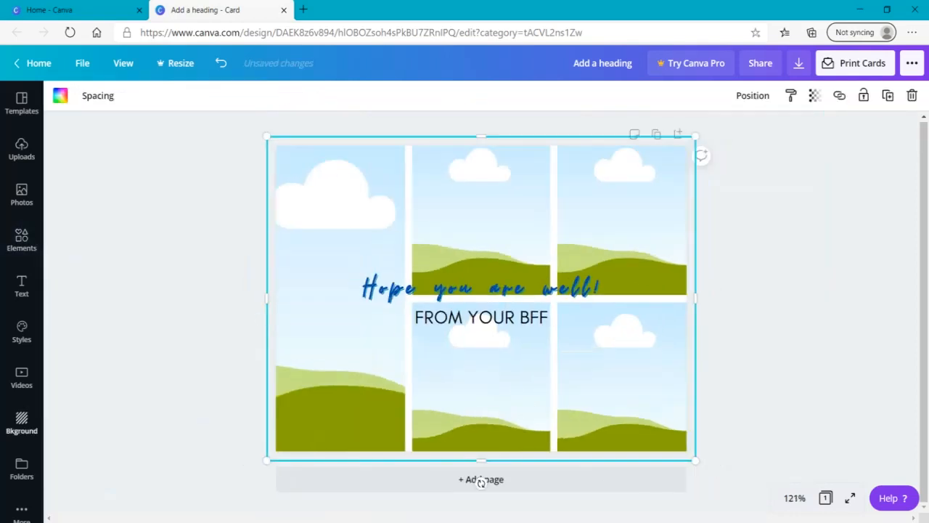
left_click(18, 427)
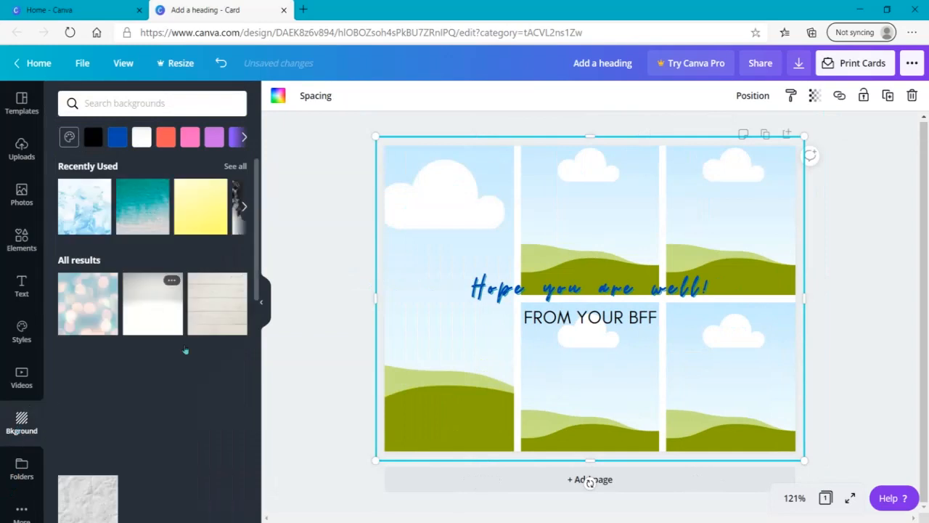
scroll(159, 234, "down", 4)
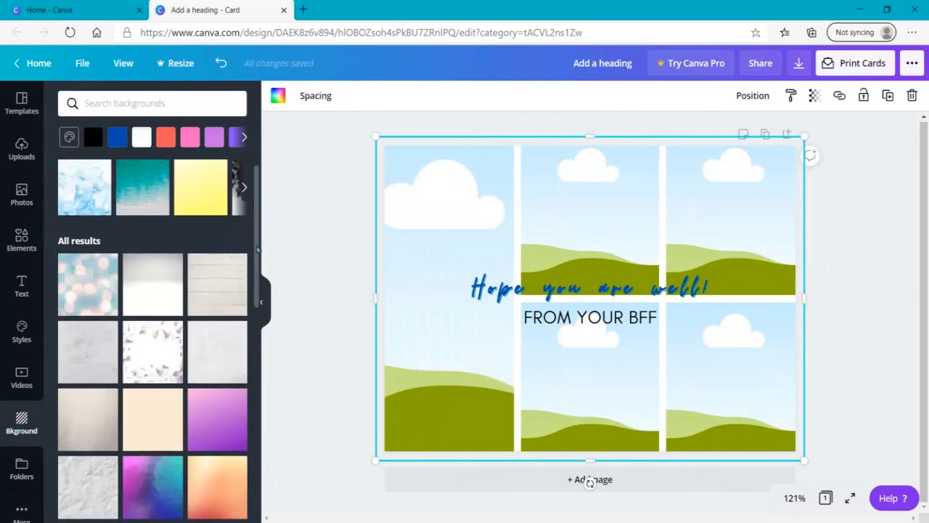
left_click(158, 234)
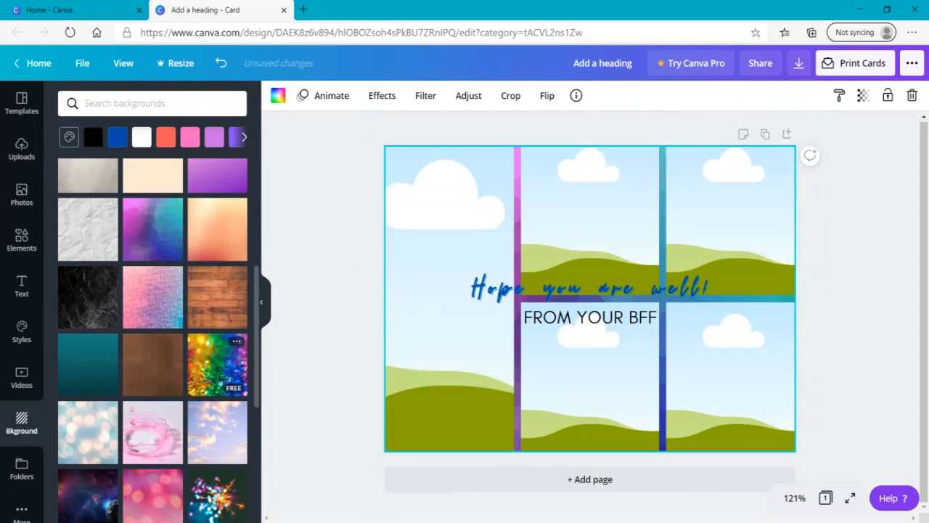
left_click(220, 382)
left_click(161, 226)
Fill the five grid cells with stock photos of a plant and mug, boy on a bed, yellow flowers, breakfast dishes and autumn leaves
left_click(10, 201)
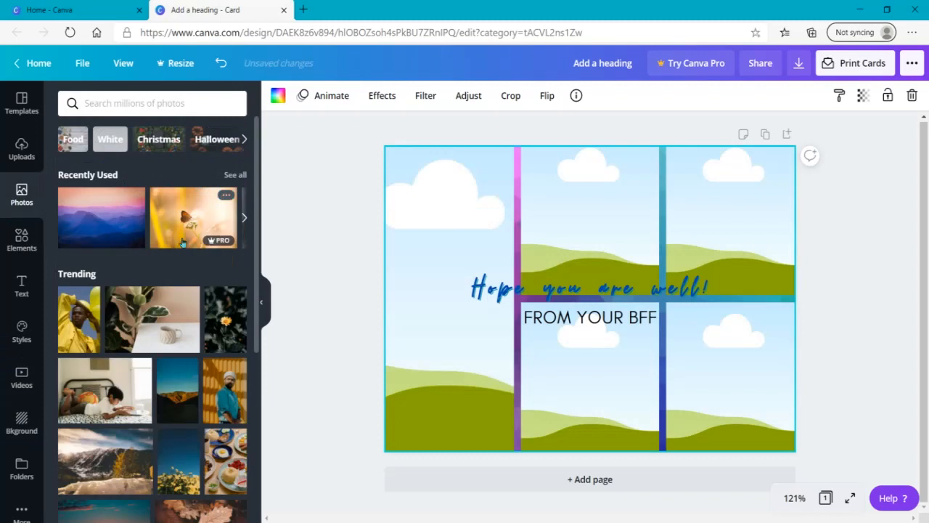
left_click_drag(145, 319, 450, 176)
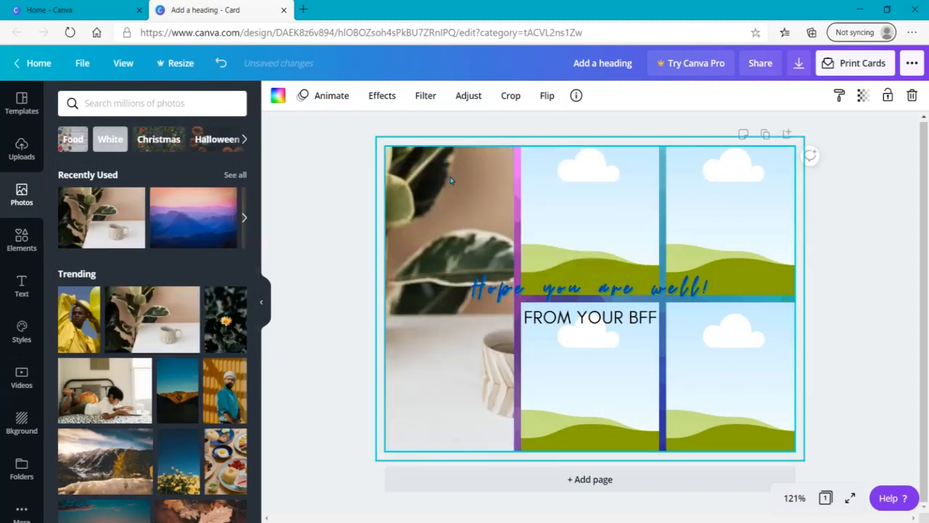
left_click_drag(105, 390, 607, 212)
left_click_drag(178, 465, 732, 236)
left_click_drag(291, 463, 590, 379)
left_click_drag(201, 509, 742, 359)
left_click(865, 394)
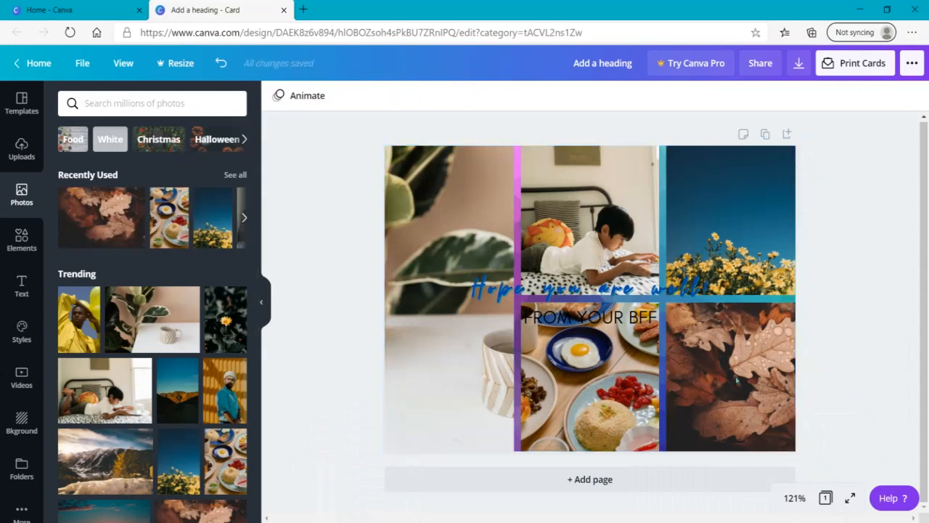
Search the elements for "nature" and browse the graphics
left_click(7, 241)
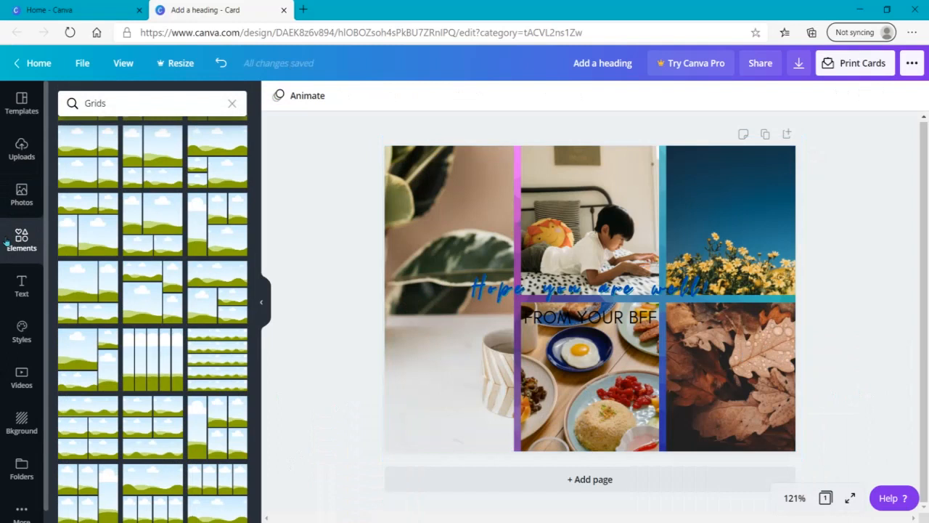
left_click(233, 103)
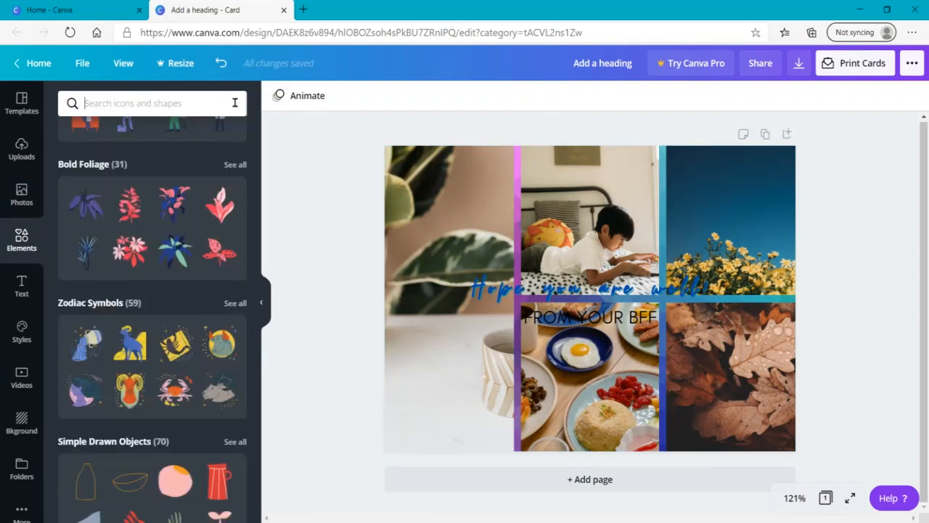
type("nature")
key("Return")
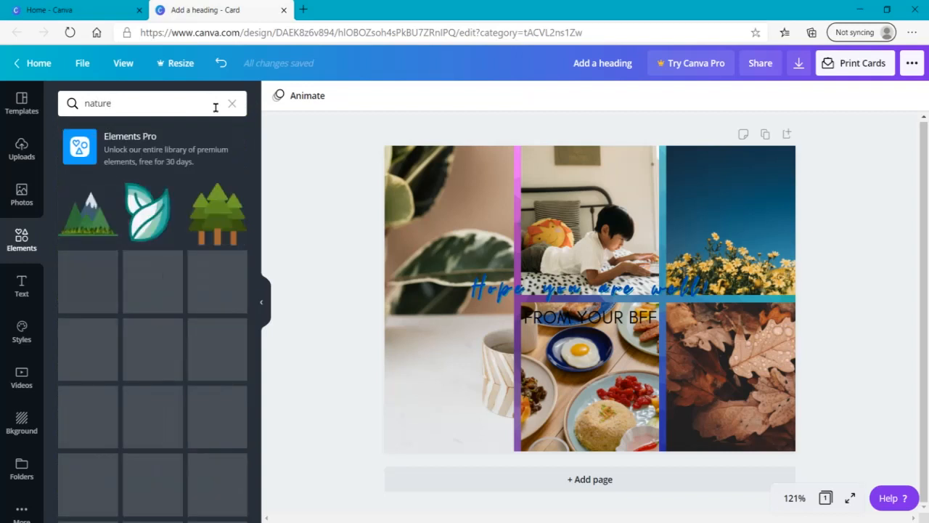
scroll(257, 239, "down", 5)
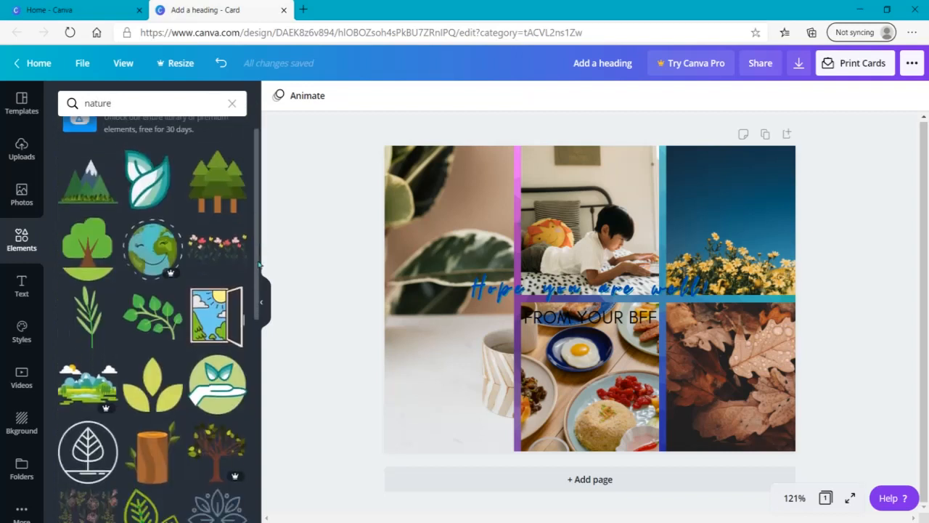
scroll(257, 383, "down", 5)
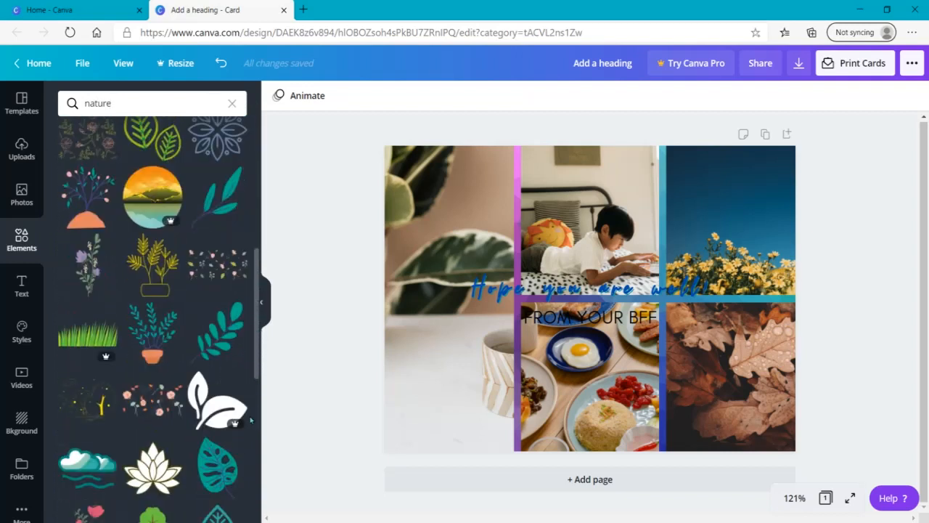
left_click_drag(242, 493, 236, 109)
Search the elements for "grass", add the first grass strip and enlarge it to cover the heading and subheading
left_click(232, 104)
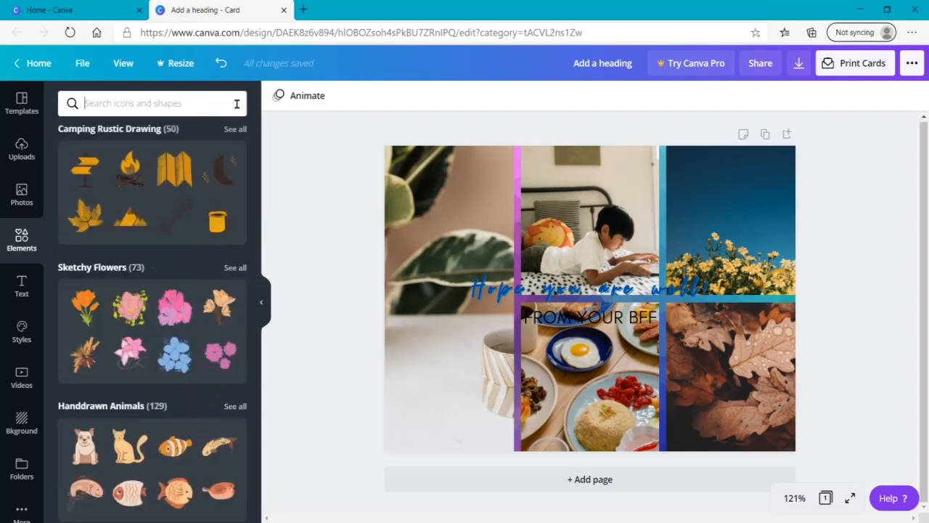
type("gras")
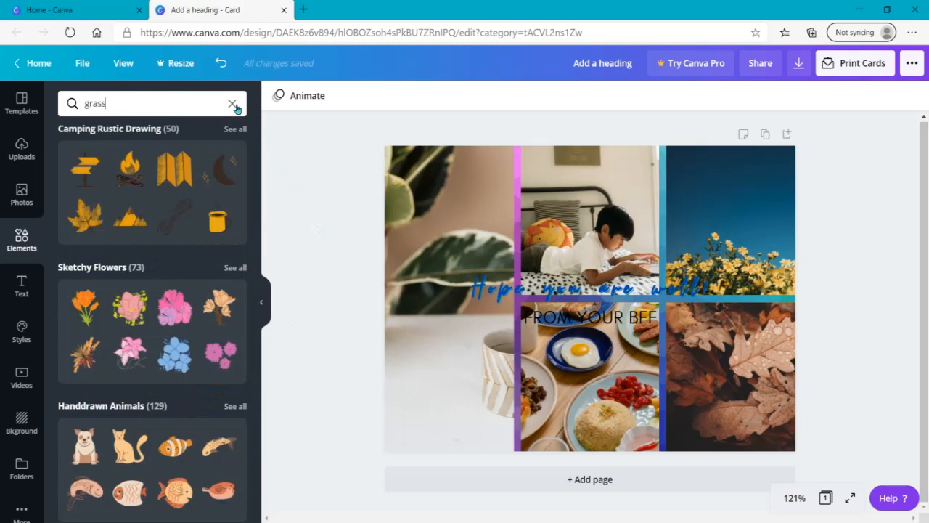
type("s")
key("Return")
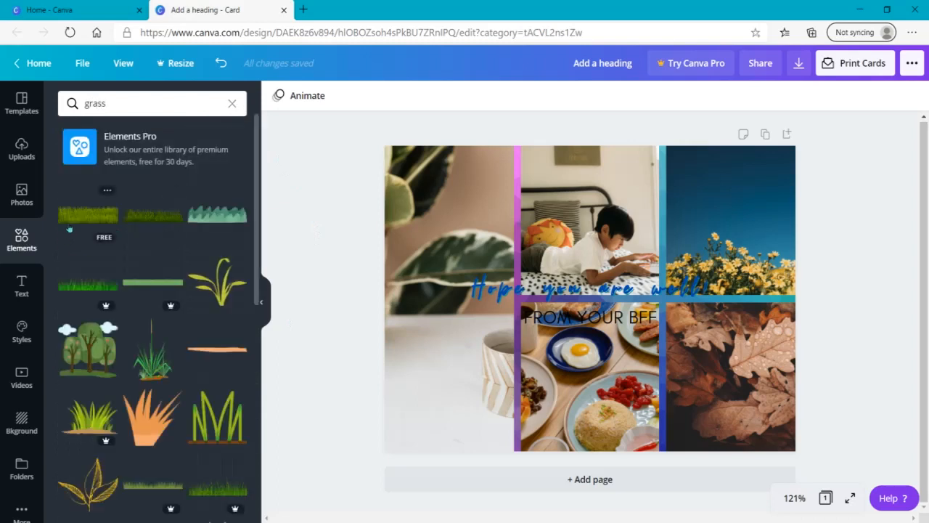
left_click(72, 220)
left_click_drag(511, 280, 430, 249)
left_click_drag(671, 251, 698, 236)
mouse_move(601, 267)
left_mouse_down()
mouse_move(603, 290)
mouse_move(605, 276)
left_mouse_up()
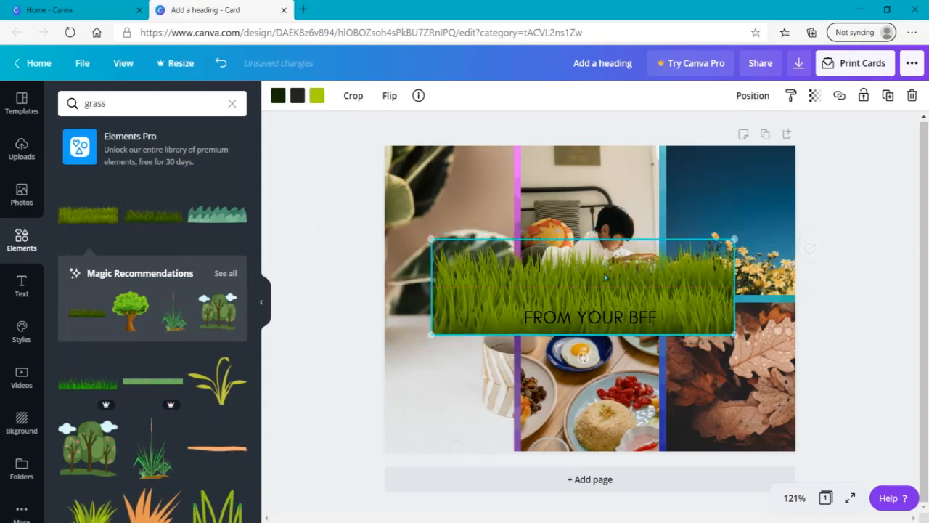
Send the grass strip and then the photo grid to the back so the grass sits between the photos and the text
right_click(606, 274)
left_click(650, 380)
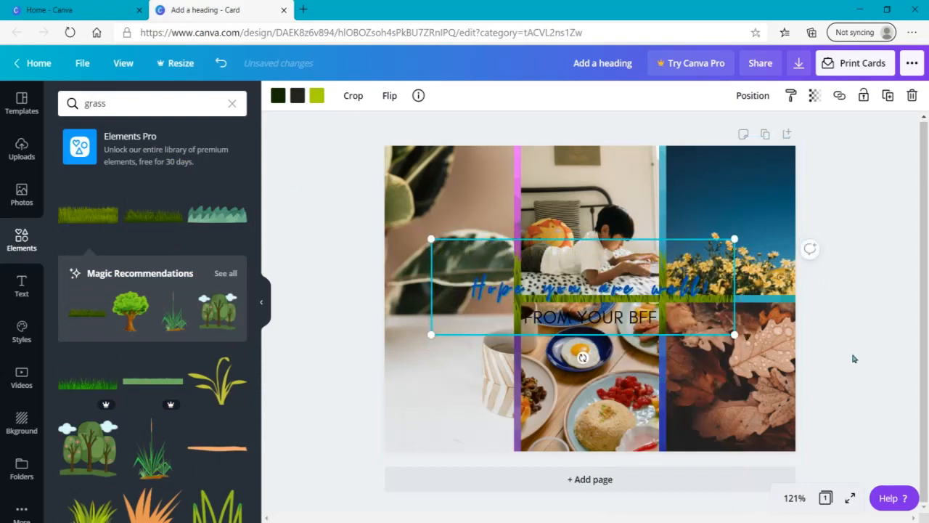
left_click(443, 264)
right_click(443, 259)
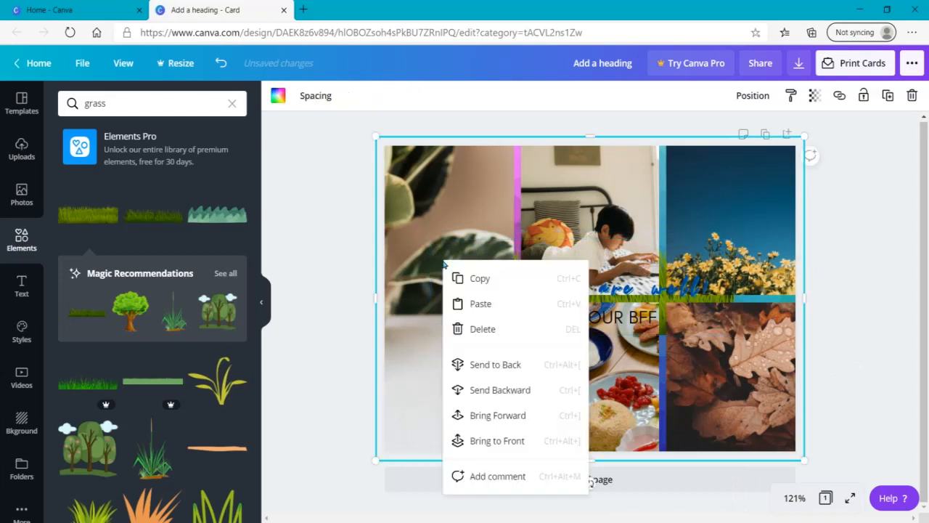
right_click(729, 227)
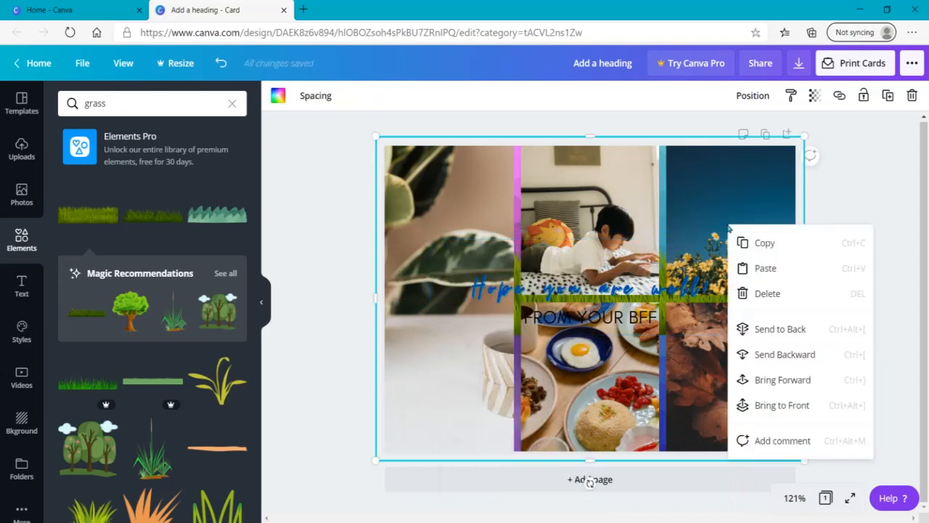
left_click(771, 328)
left_click(694, 316)
left_click(719, 318)
left_click_drag(718, 314, 724, 311)
left_click(839, 393)
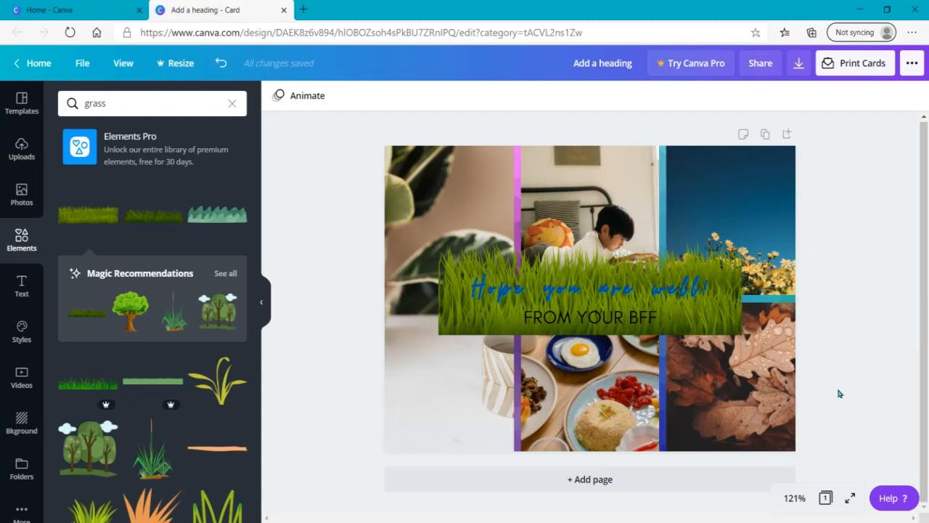
Duplicate the card page and strip the grass, photo grid and background from the copy, leaving only the two text lines
left_click(768, 135)
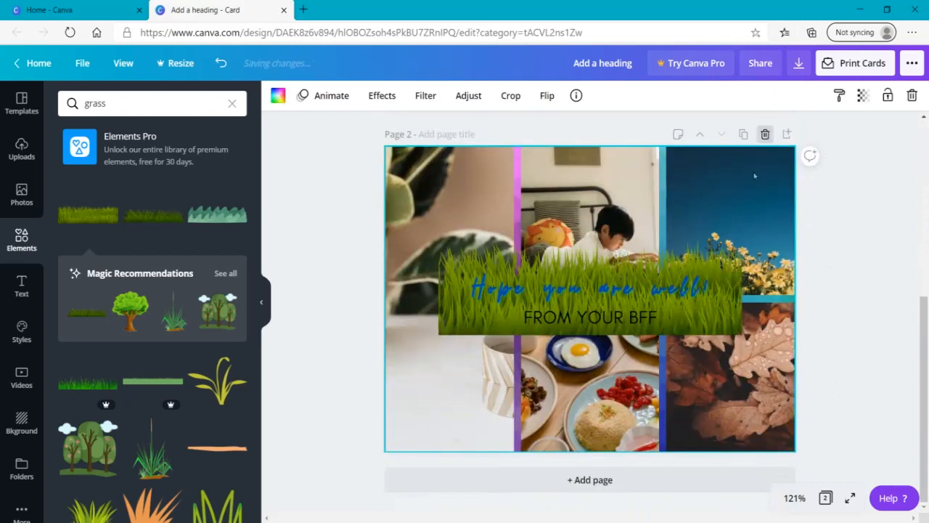
left_click(449, 306)
key("Delete")
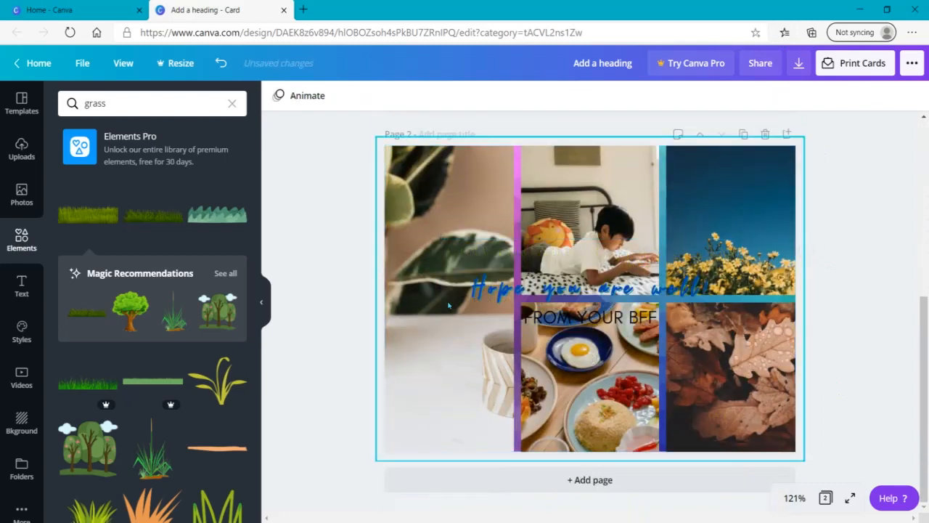
left_click(429, 224)
key("Delete")
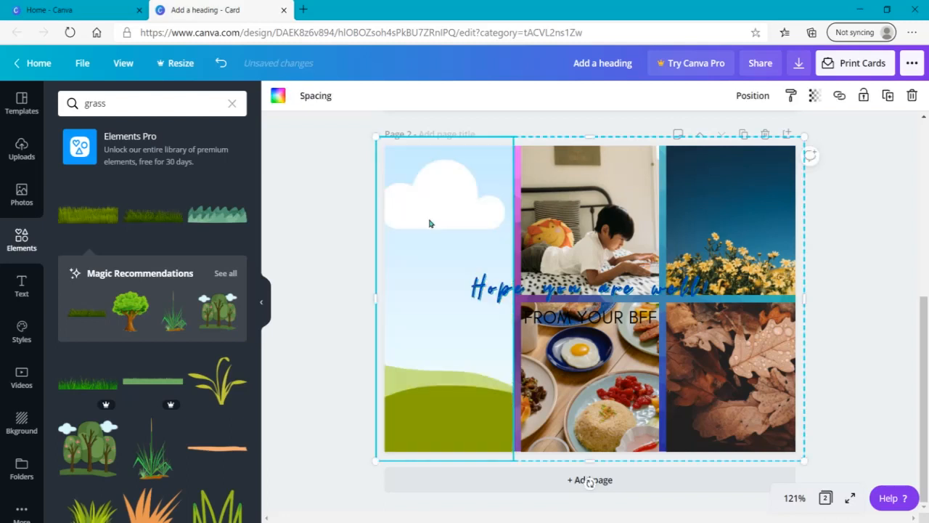
key("Delete")
left_click(482, 185)
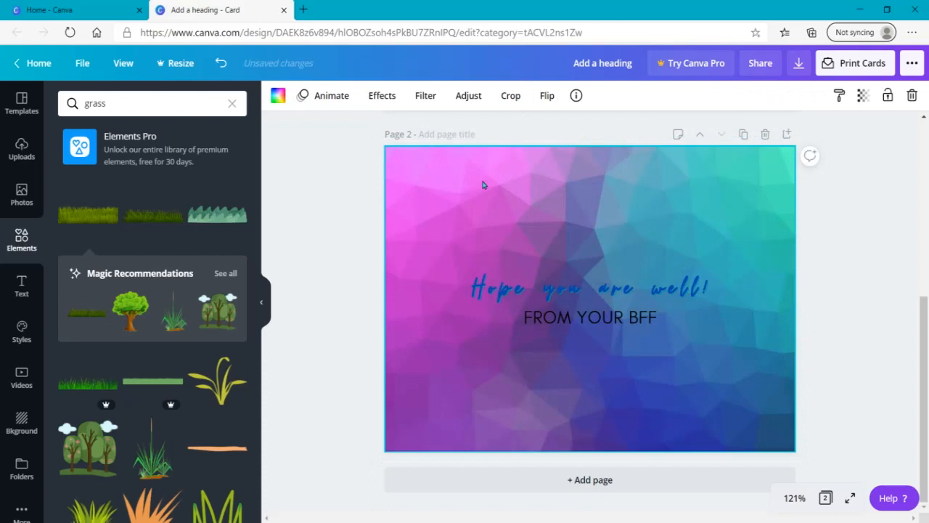
key("Delete")
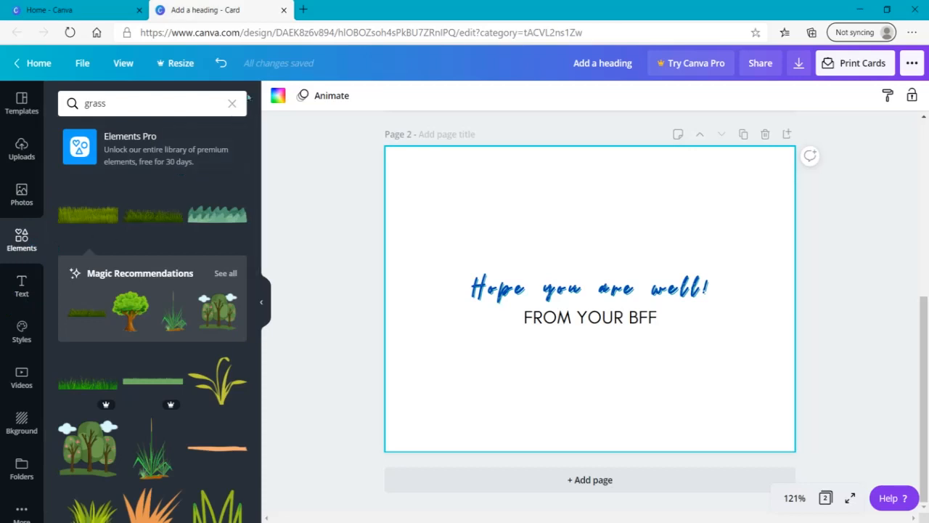
Find the photo grids among the elements and add a seven-cell grid with a full-width bottom cell to page 2
left_click(234, 103)
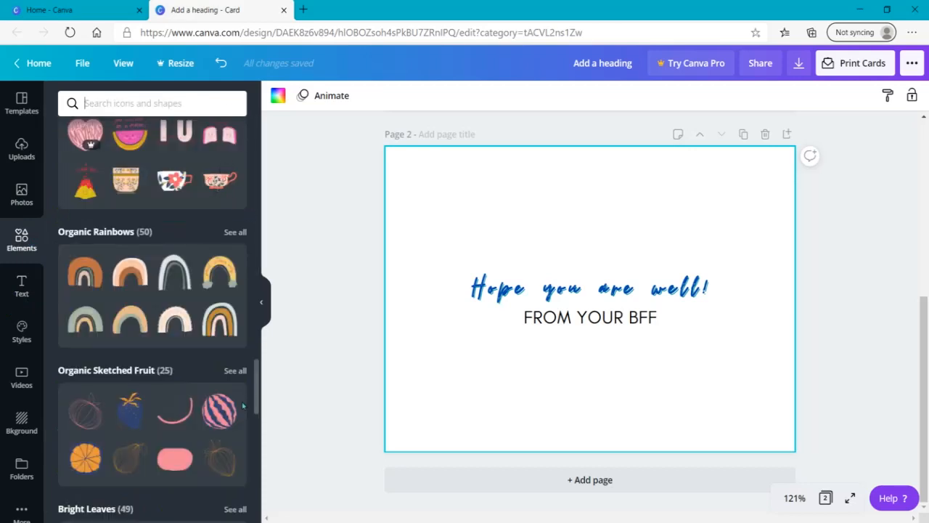
left_click_drag(256, 390, 270, 204)
left_click(234, 317)
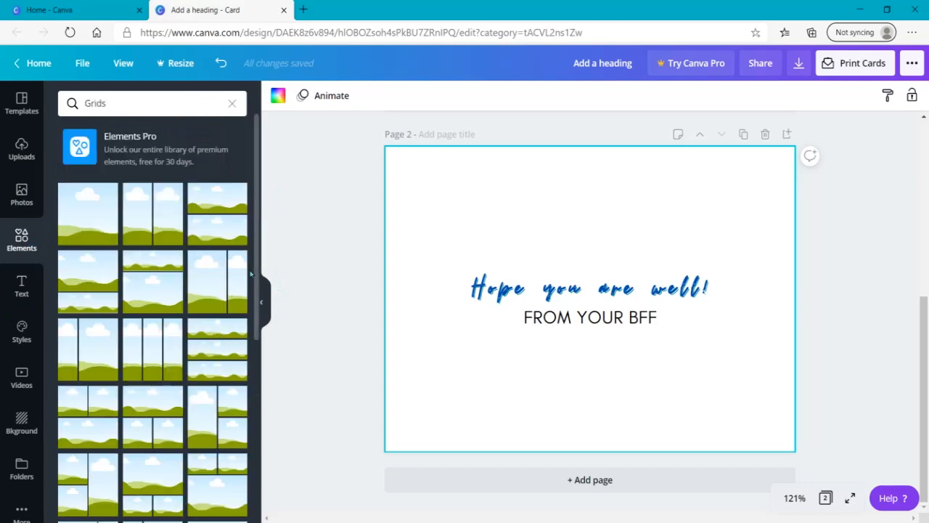
scroll(242, 412, "down", 5)
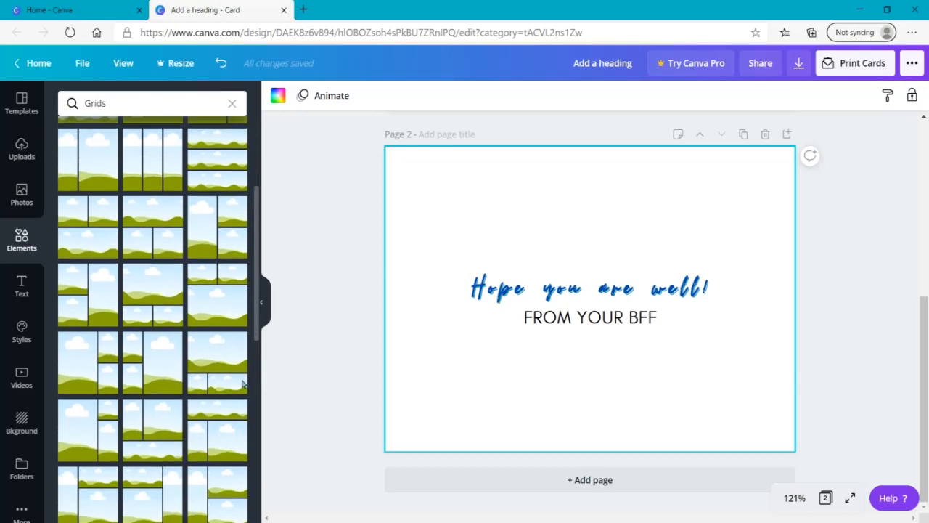
scroll(242, 412, "down", 5)
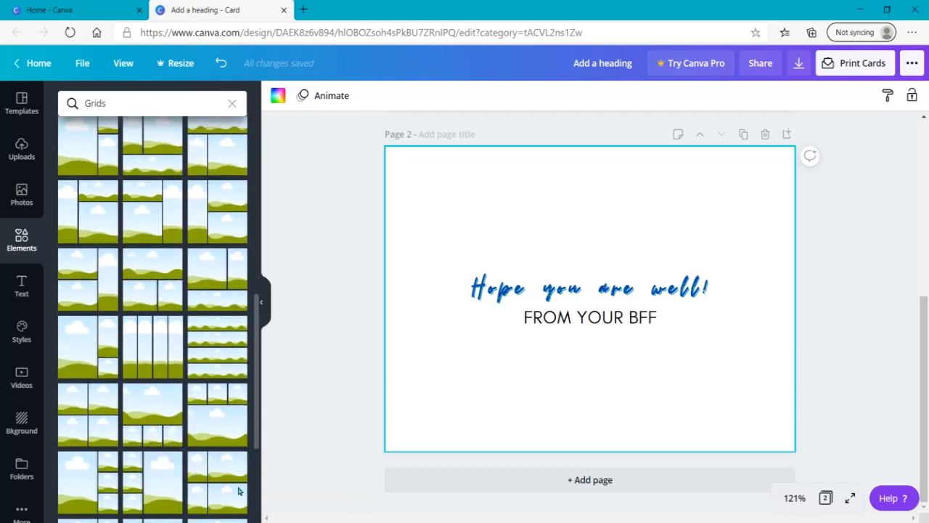
scroll(236, 514, "down", 2)
scroll(253, 412, "down", 3)
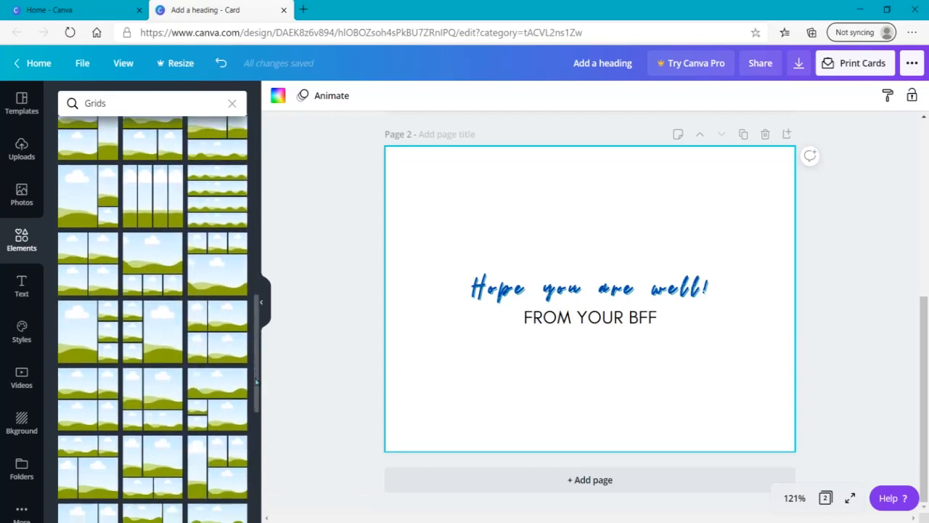
scroll(254, 412, "down", 3)
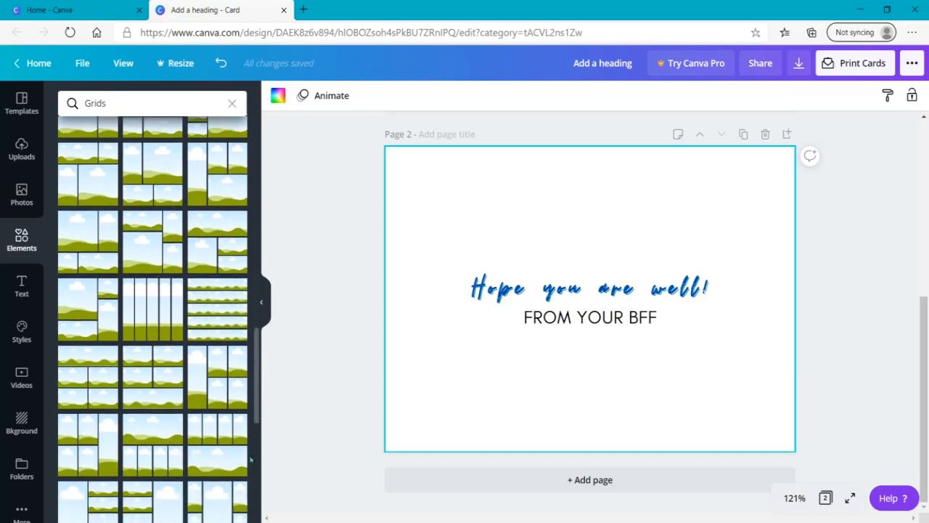
scroll(249, 472, "down", 1)
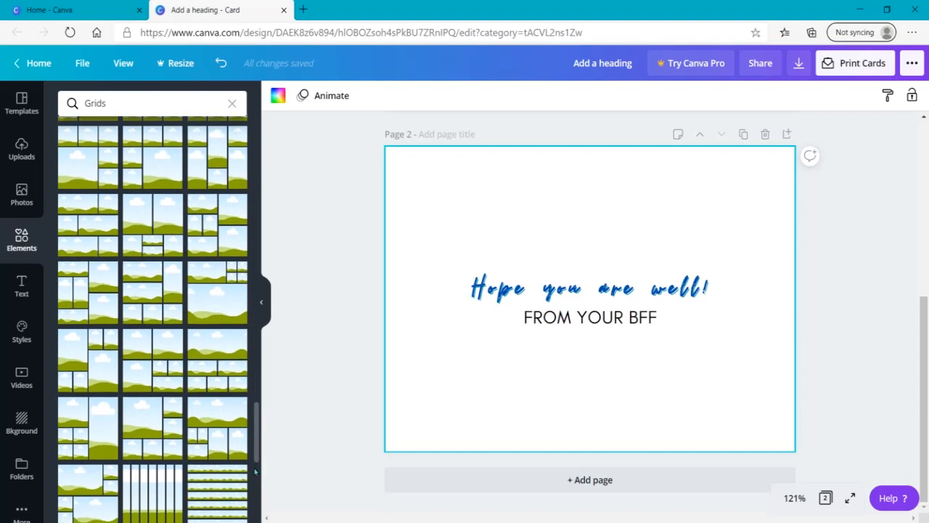
scroll(254, 494, "down", 3)
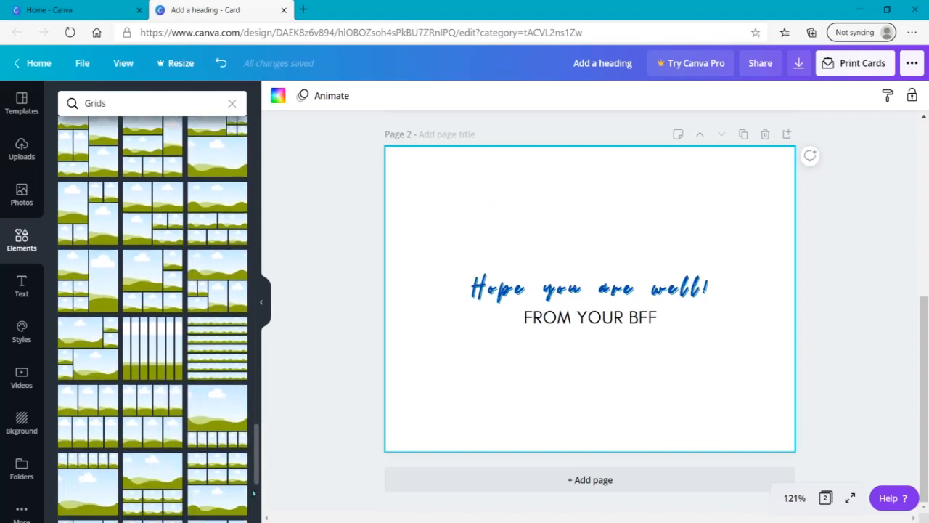
scroll(249, 501, "down", 3)
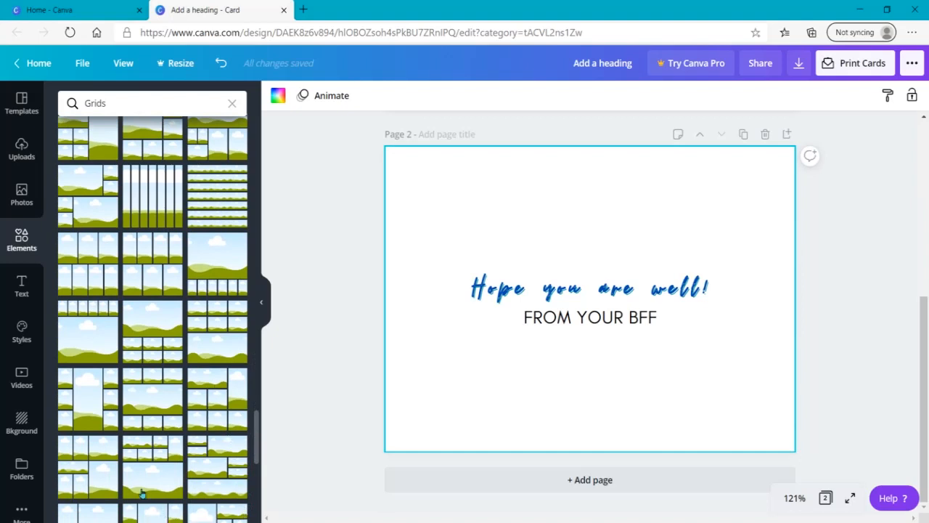
left_click(231, 462)
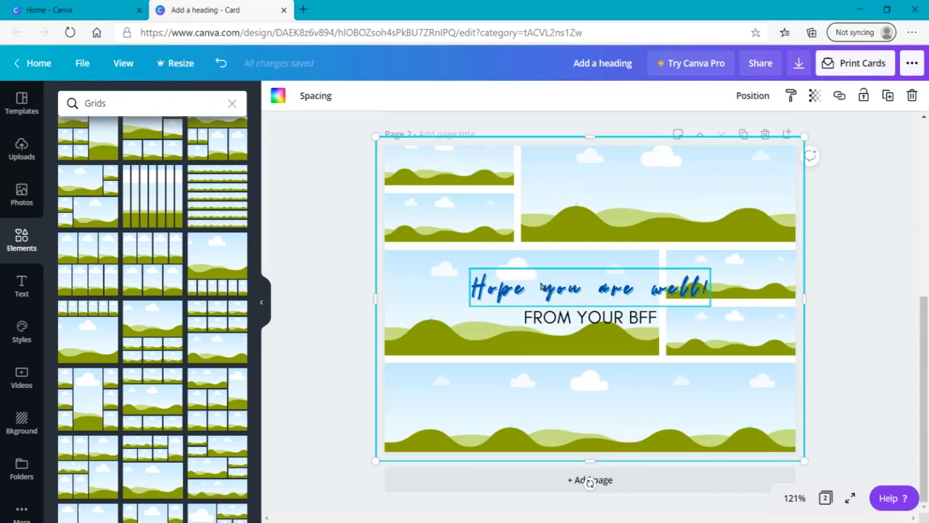
Move the heading and the subheading into the wide middle cell of the photo grid
left_click_drag(539, 287, 468, 274)
left_click_drag(571, 318, 506, 320)
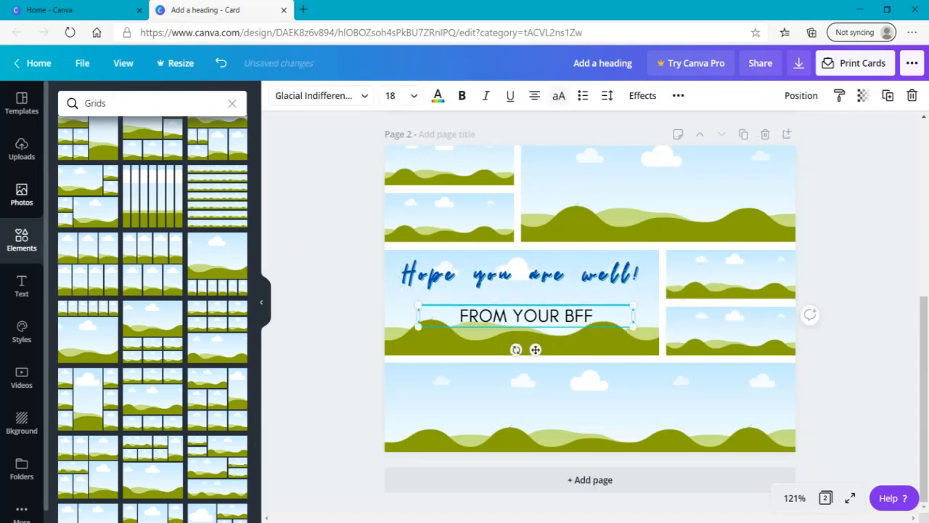
Fill the large top cell with the autumn leaves photo, the bottom cell with the food photo and the upper small right cell with the yellow flowers
left_click(21, 194)
left_click_drag(127, 231, 692, 205)
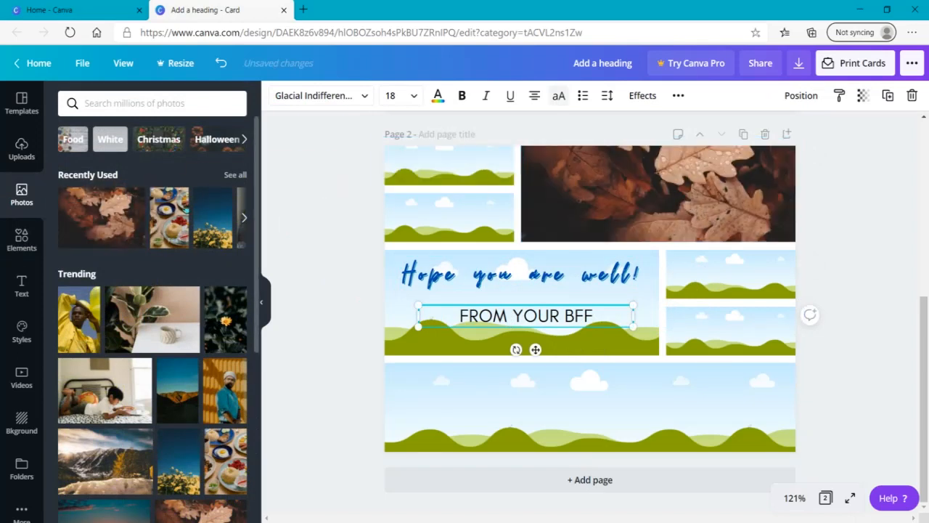
left_click_drag(339, 304, 443, 400)
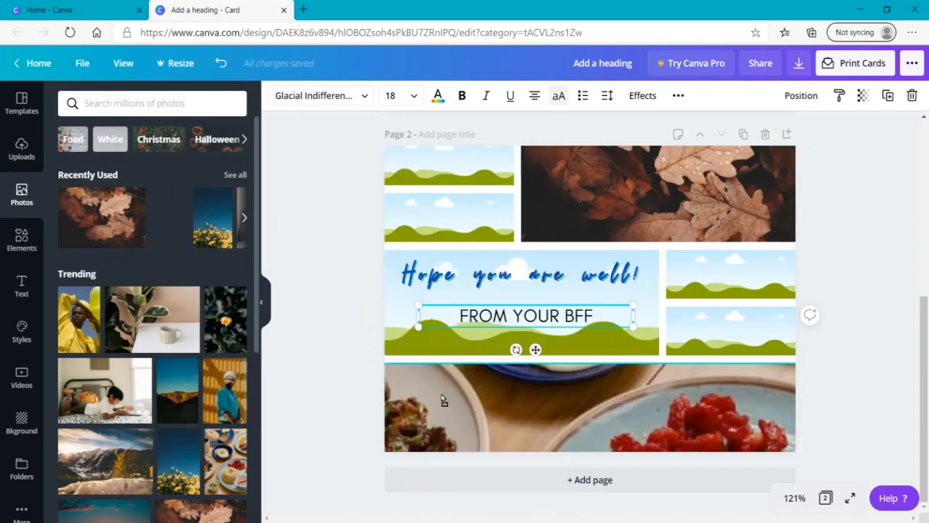
left_click_drag(218, 233, 761, 301)
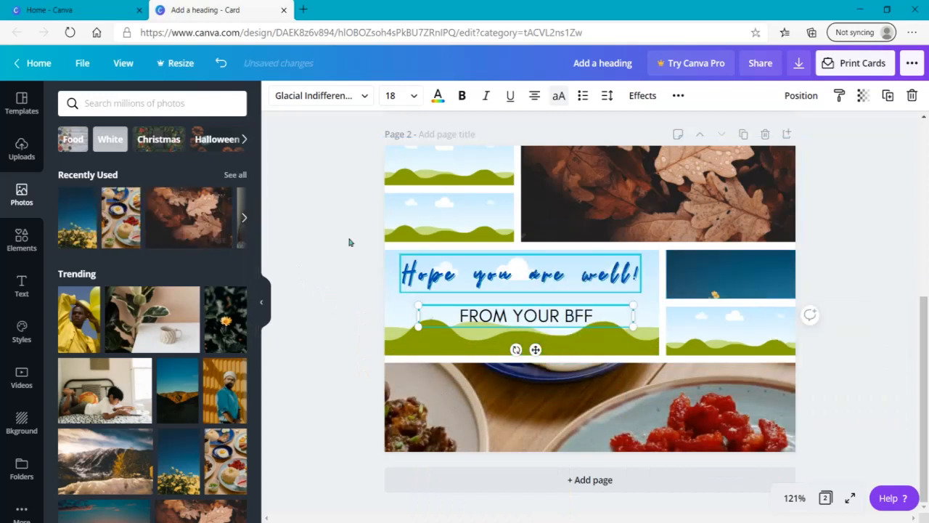
Fill the two small left cells with the reading child and potted plant photos, and the lower small right cell with the snowy mountain photo
left_click(245, 219)
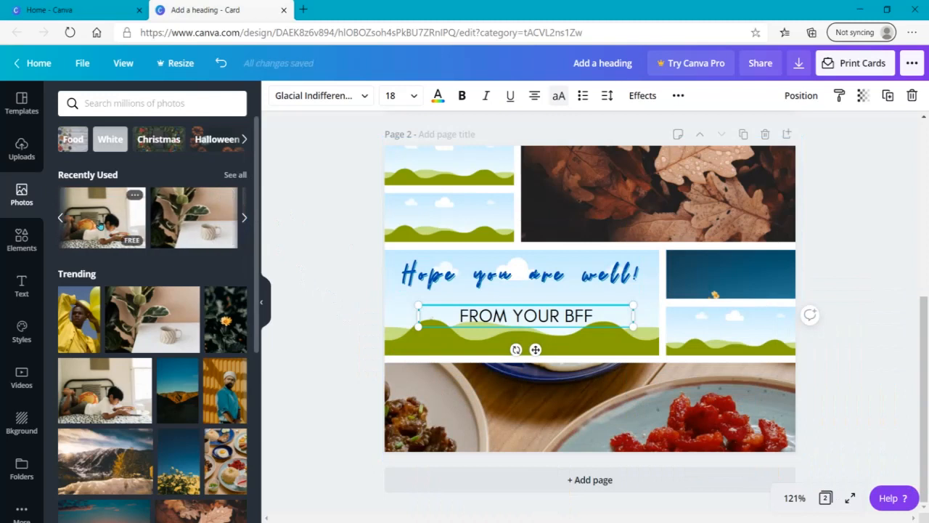
left_click_drag(102, 216, 476, 176)
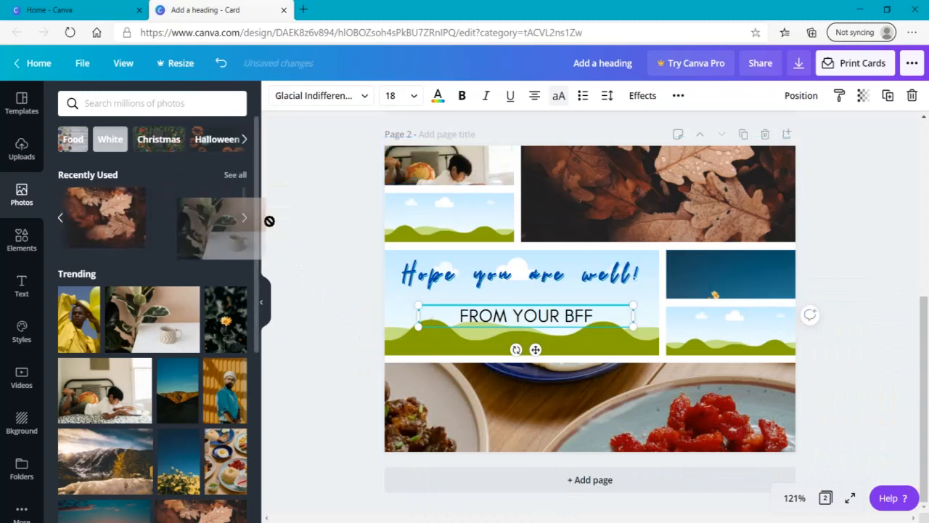
left_click_drag(194, 218, 448, 216)
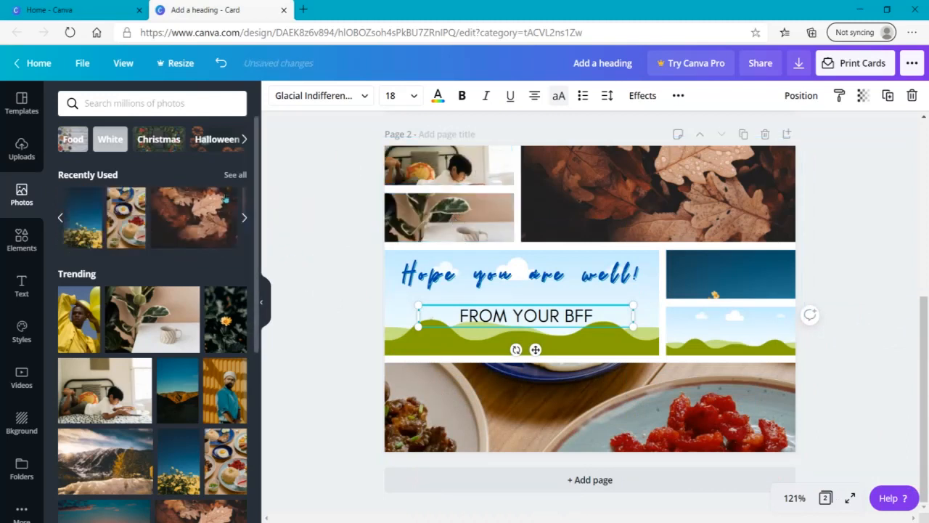
left_click(245, 218)
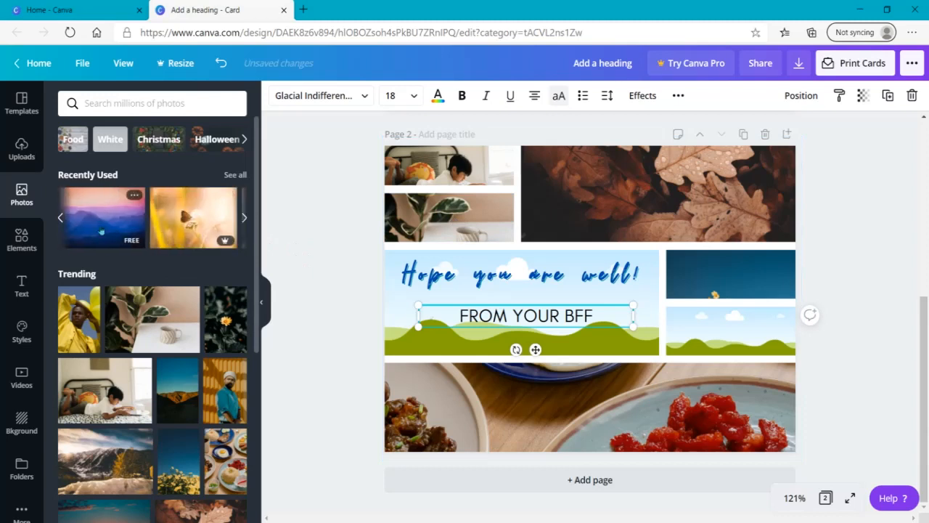
left_click_drag(122, 451, 721, 323)
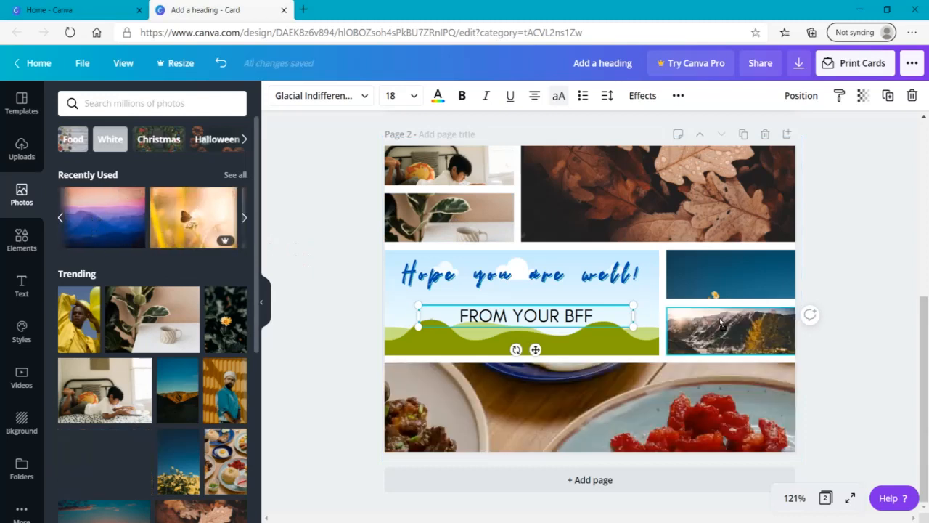
Reposition the food photo within the bottom cell and shift the plant photo up so the mug shows in its cell
double_click(549, 409)
left_click_drag(549, 410, 570, 431)
left_click(311, 421)
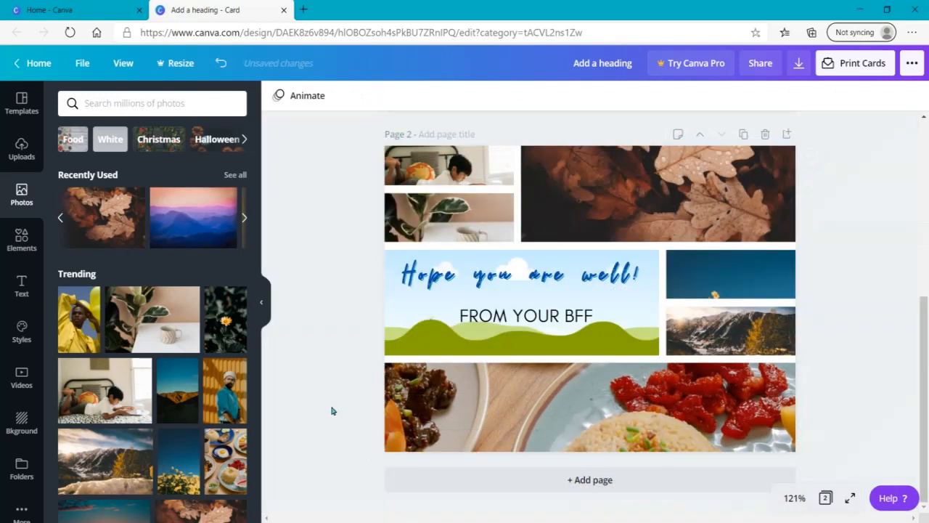
double_click(471, 224)
left_click_drag(471, 224, 468, 196)
left_click(332, 270)
Shift the reading child photo up within its cell and move the flower photo up so the yellow blossoms fill its cell
double_click(418, 179)
left_click_drag(418, 179, 405, 155)
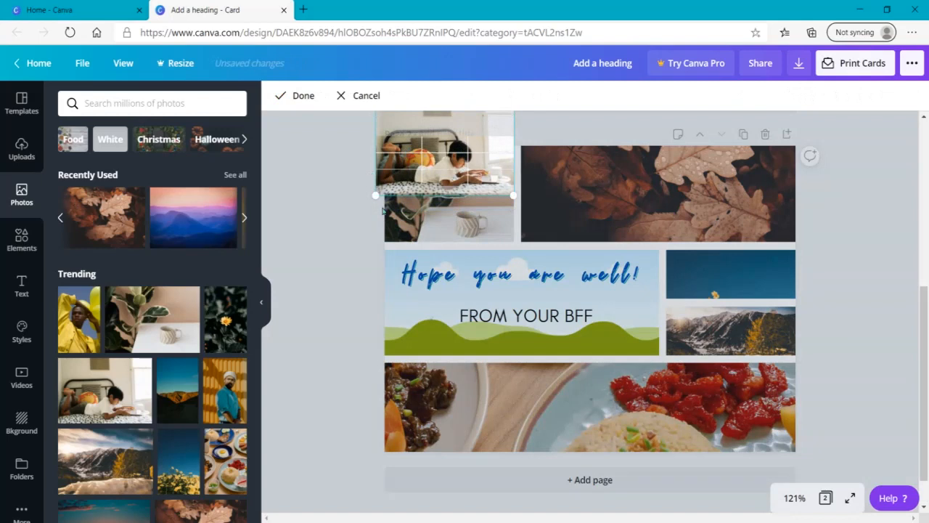
left_click(357, 309)
double_click(779, 274)
left_click_drag(780, 268, 776, 238)
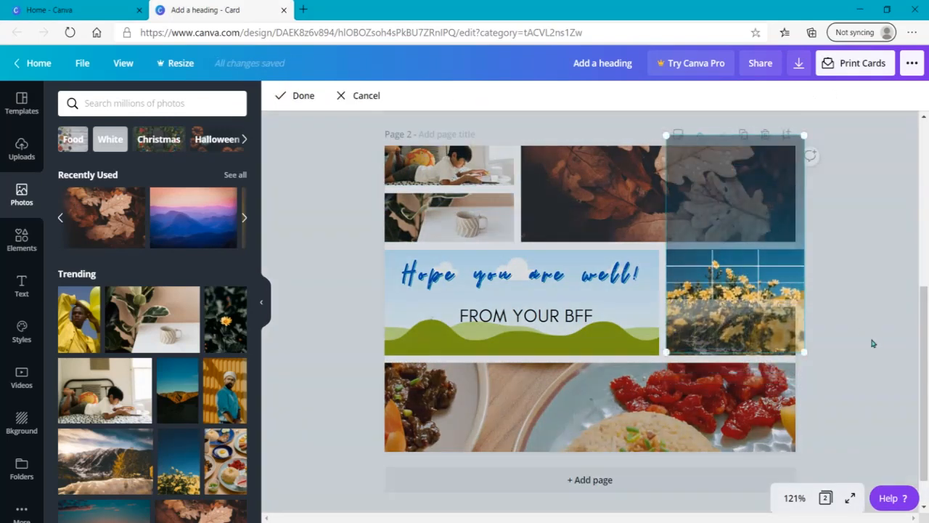
left_click(873, 343)
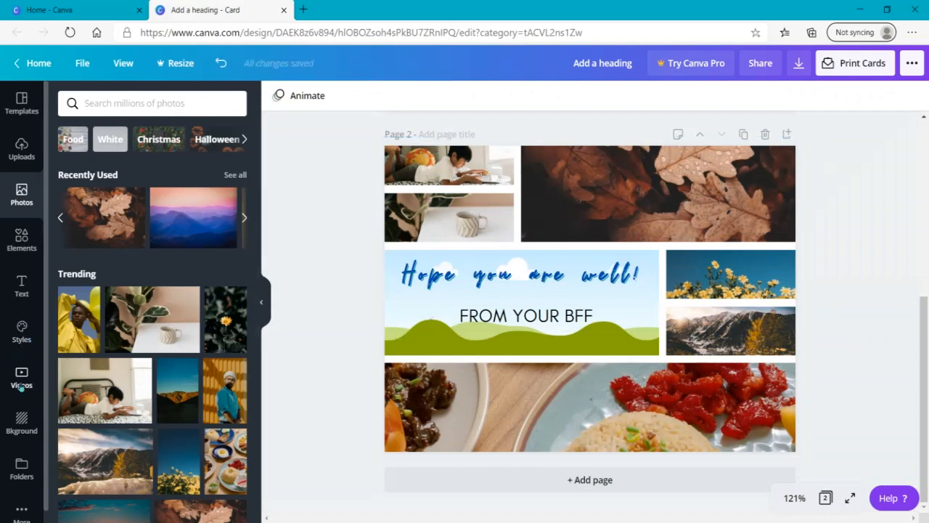
Fill the text cell with a plain photo from the White category and bring the heading and subheading closer together inside it
left_click(111, 138)
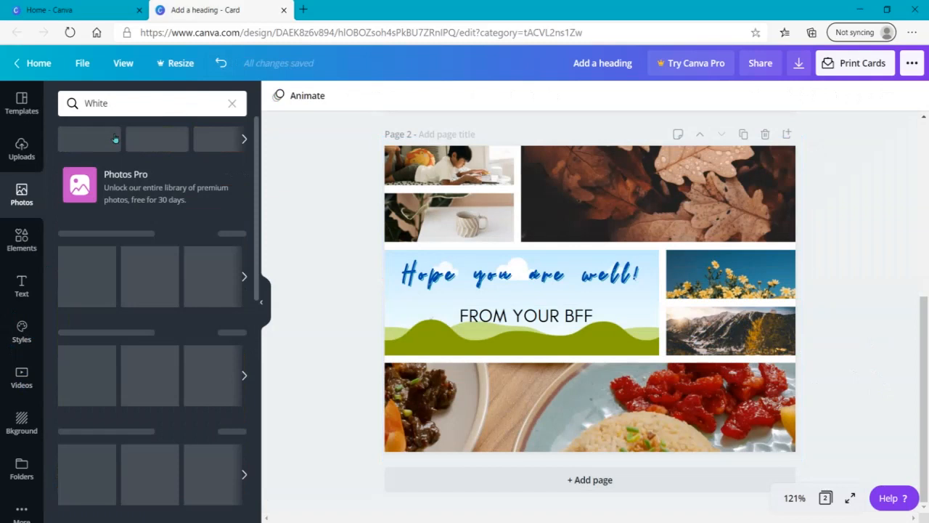
left_click_drag(141, 242, 391, 269)
left_click(537, 326)
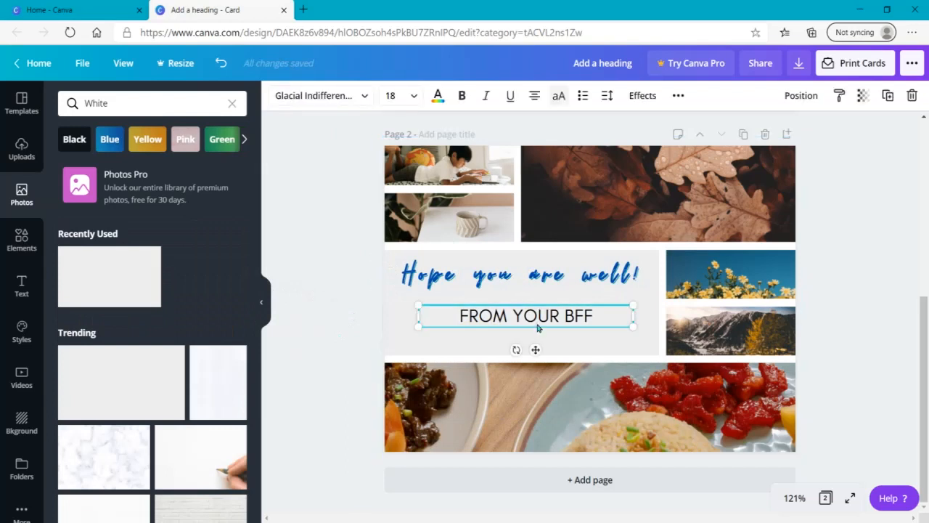
mouse_move(534, 321)
left_mouse_down()
mouse_move(515, 334)
mouse_move(525, 327)
left_mouse_up()
left_click_drag(522, 282, 521, 288)
left_click_drag(527, 320, 487, 315)
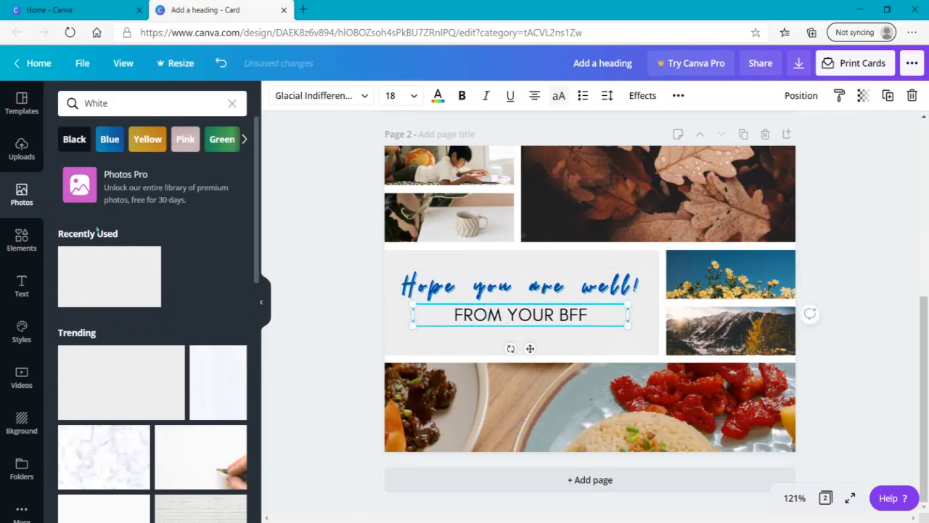
Add the recently used grass strip, shrink it and place it along the lower edge of the text cell
left_click(11, 244)
left_click(231, 103)
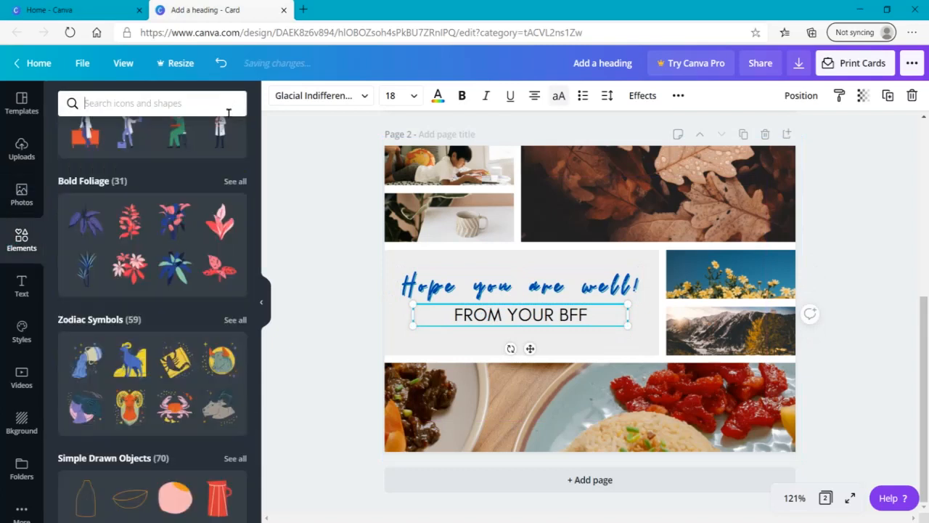
left_click_drag(256, 254, 256, 124)
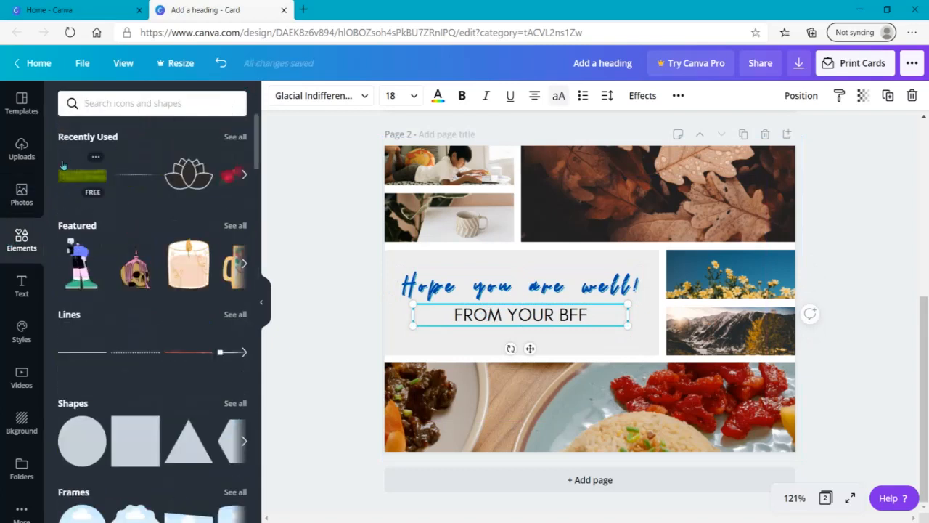
left_click(69, 171)
left_click_drag(685, 304, 635, 308)
left_click_drag(688, 262, 540, 335)
Duplicate the grass strip twice and line up the copies so the grass spans the full width of the text cell
left_click(888, 95)
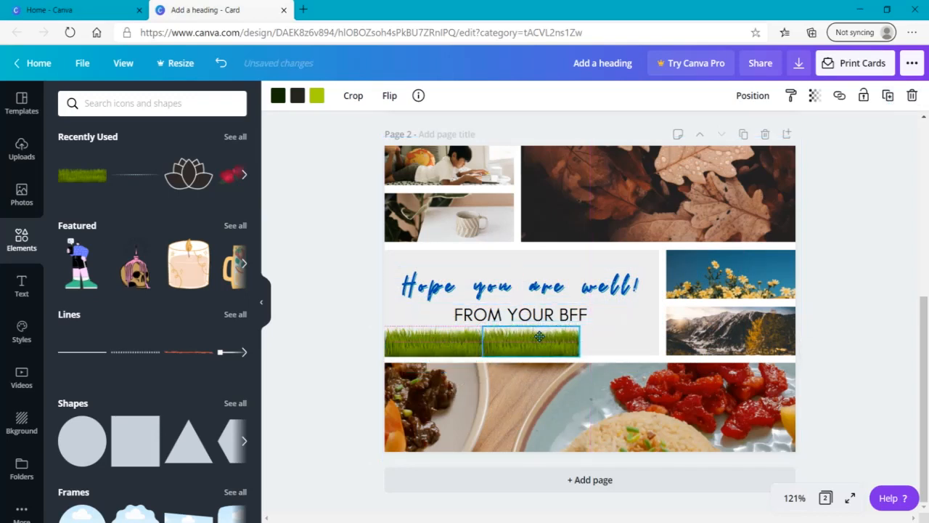
left_click(888, 95)
left_click_drag(549, 358, 602, 345)
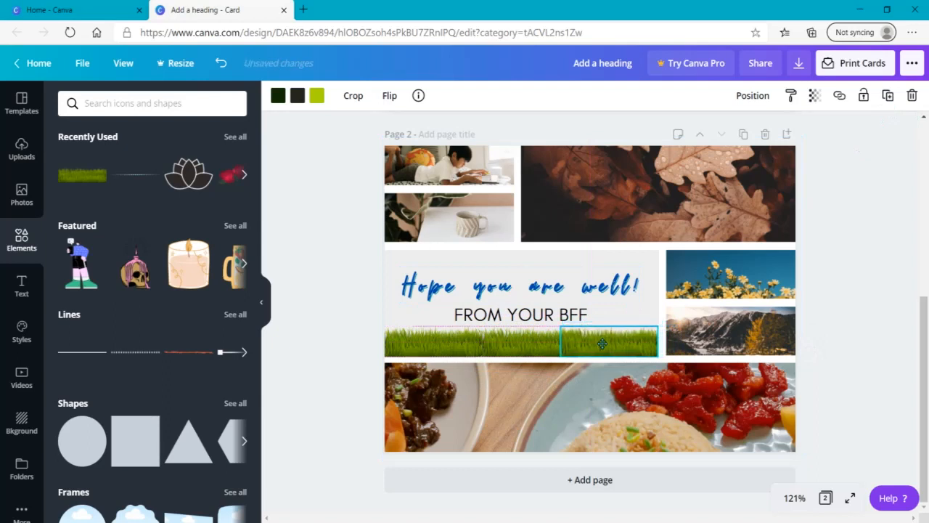
left_click(842, 339)
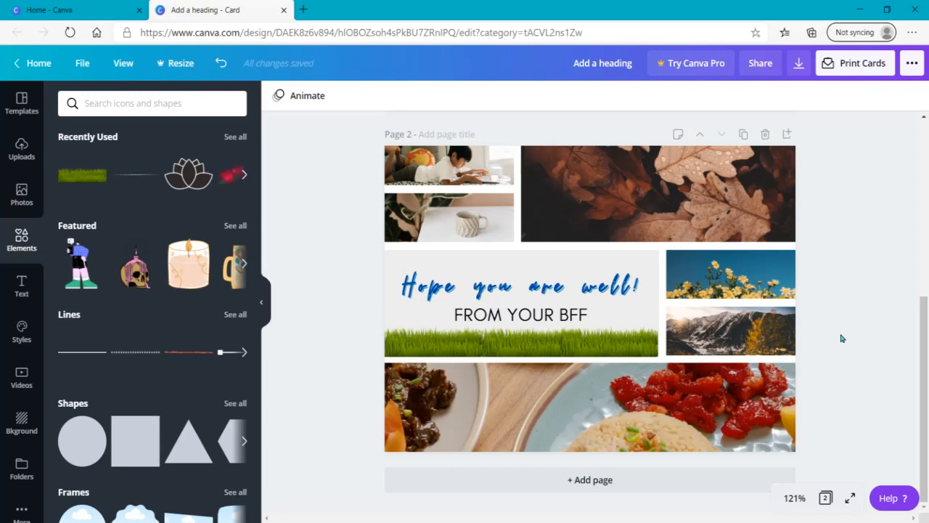
scroll(842, 339, "up", 5)
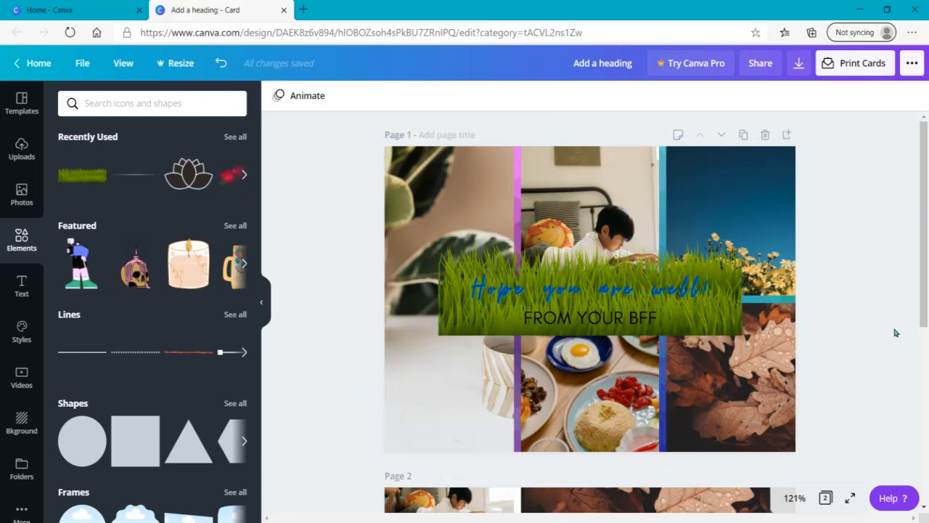
scroll(907, 436, "down", 5)
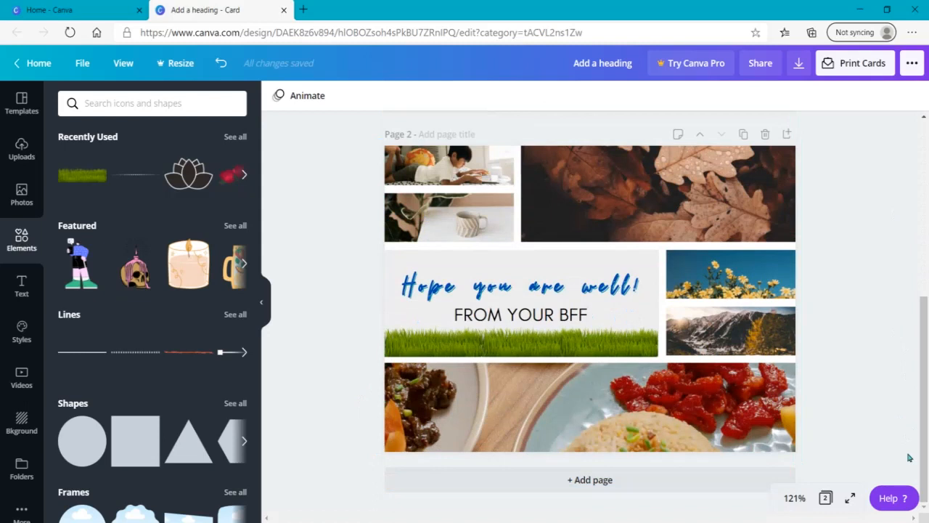
right_click(909, 457)
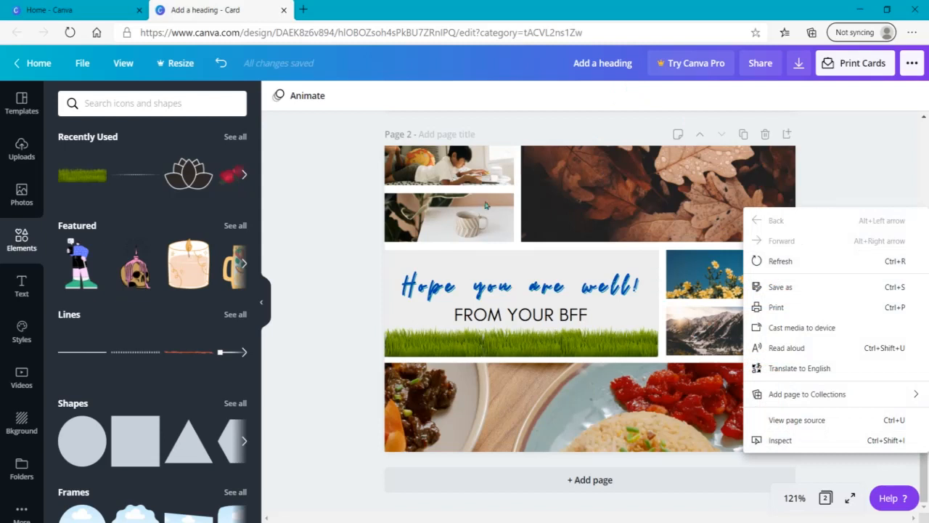
left_click(494, 305)
left_click(494, 304)
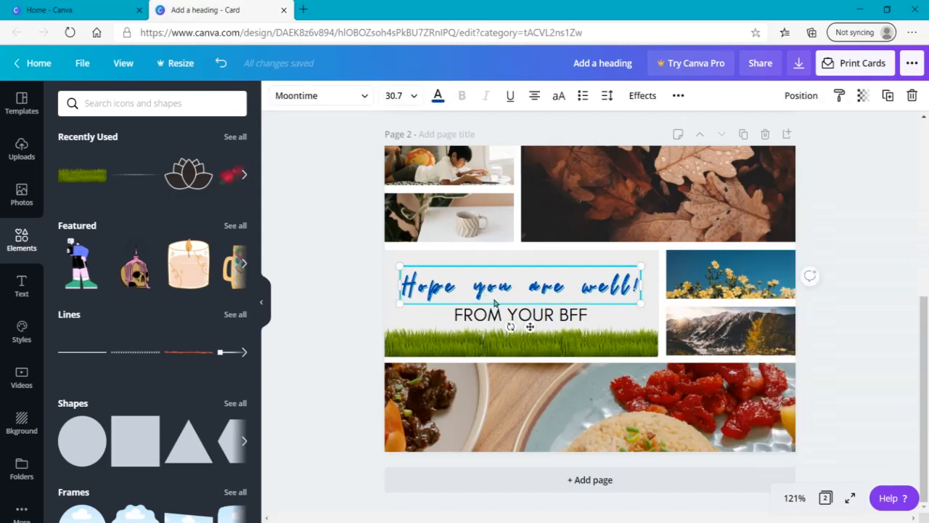
left_click(354, 328)
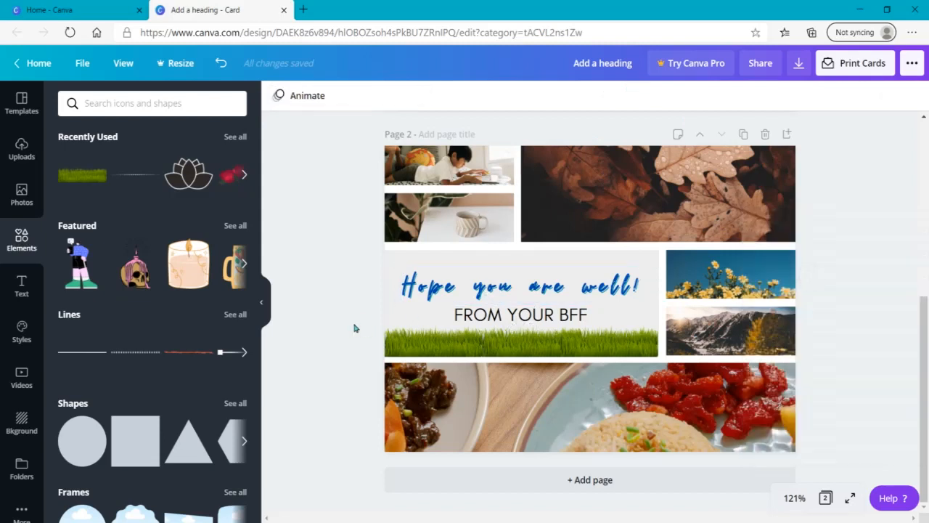
Delete page 1, keeping only the redesigned card page
scroll(508, 290, "up", 5)
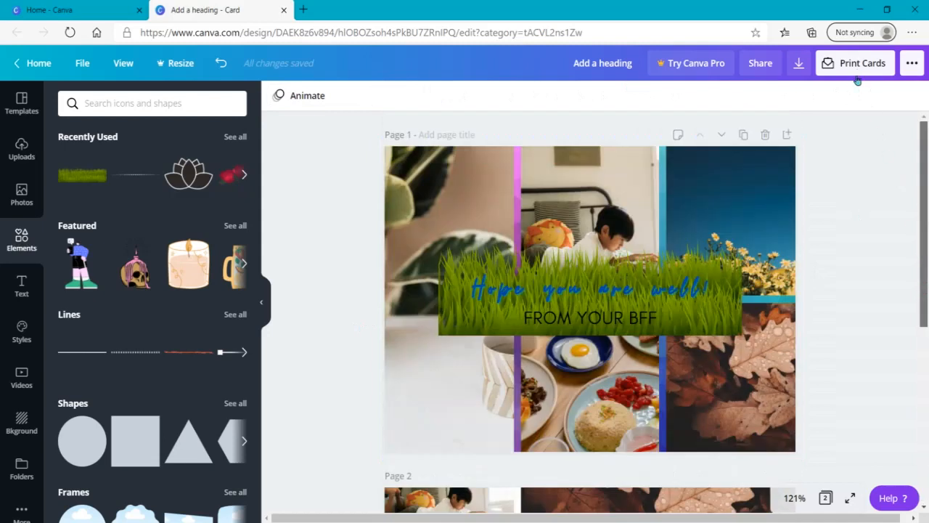
left_click(766, 136)
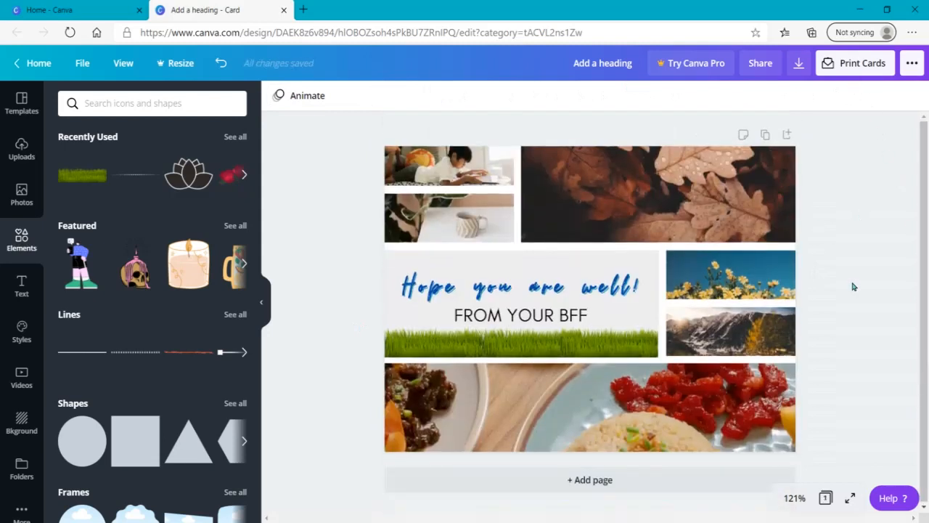